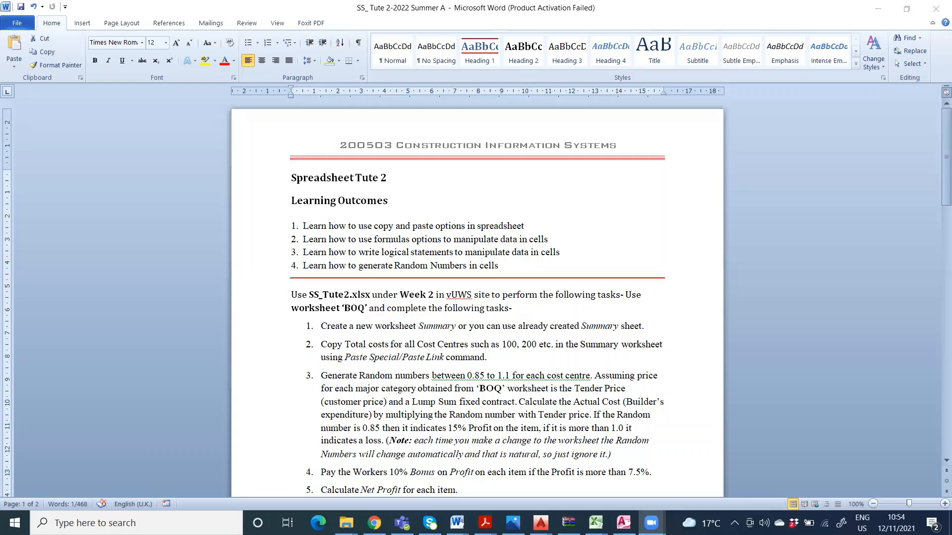
Step: Read the numbered tasks in the tutorial document, and switch to the SSTute2 workbook in Excel
scroll(727, 361, "down", 4)
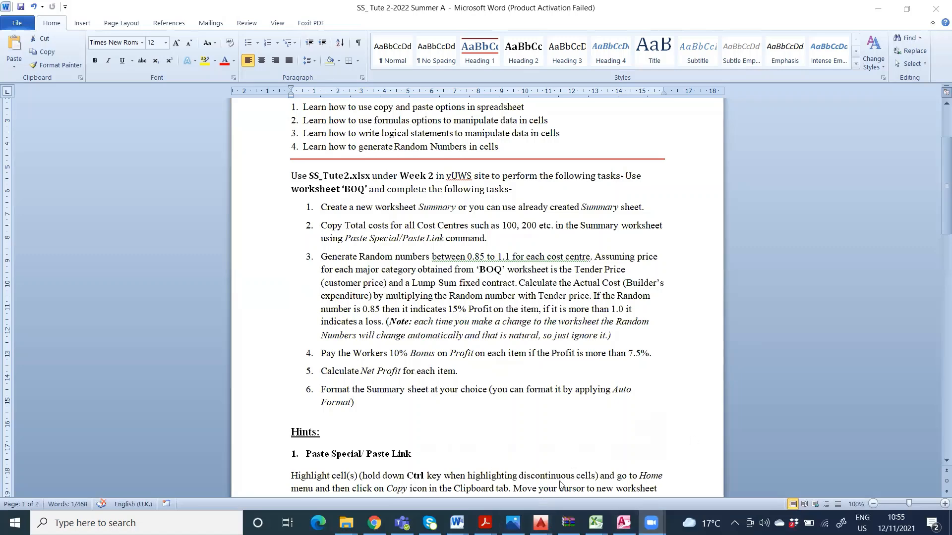
mouse_move(596, 523)
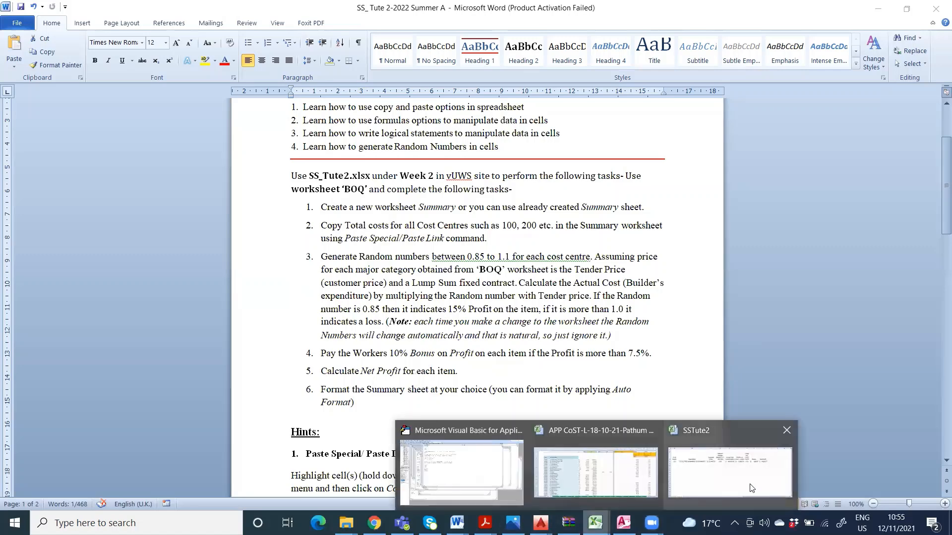
left_click(739, 447)
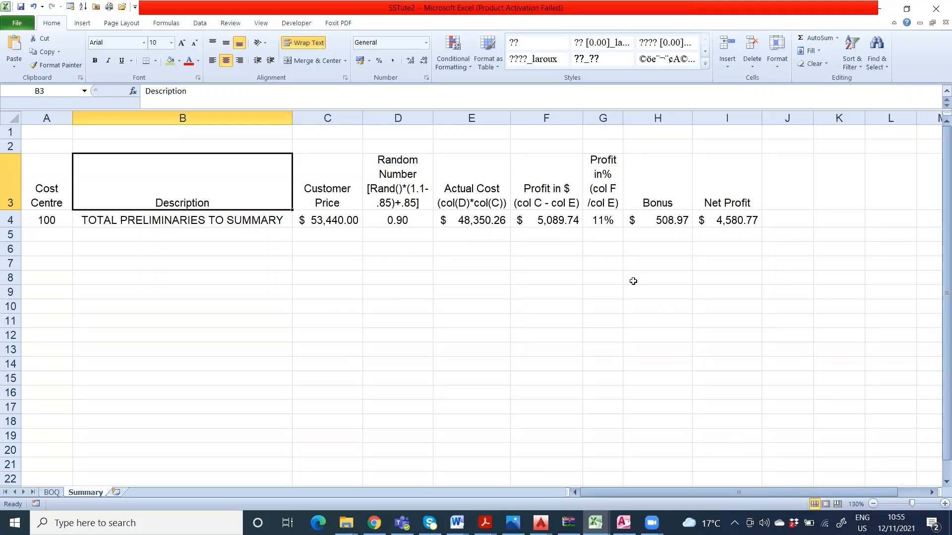
Step: Open the BOQ worksheet and examine its cost centre sections and their total rows
left_click(57, 493)
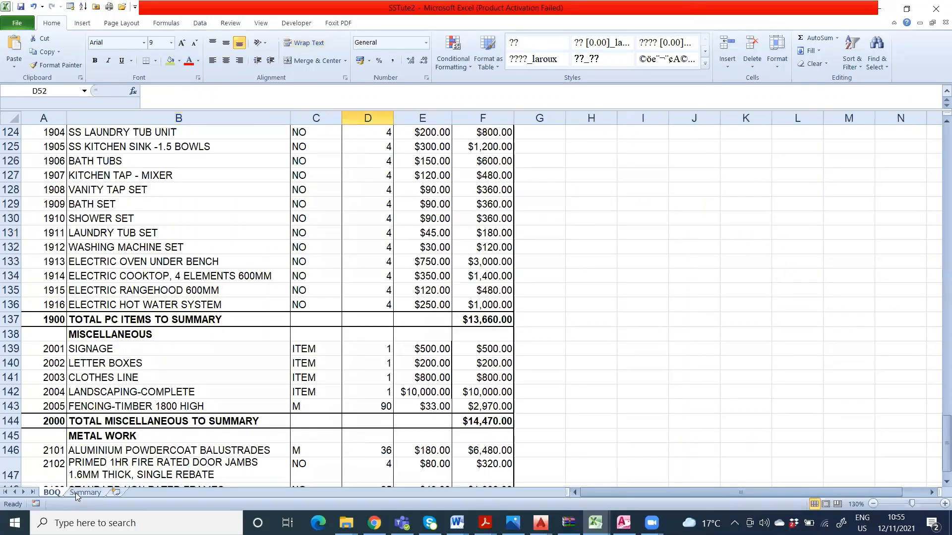
left_click(76, 492)
left_click(60, 494)
scroll(426, 369, "up", 12)
scroll(425, 369, "up", 20)
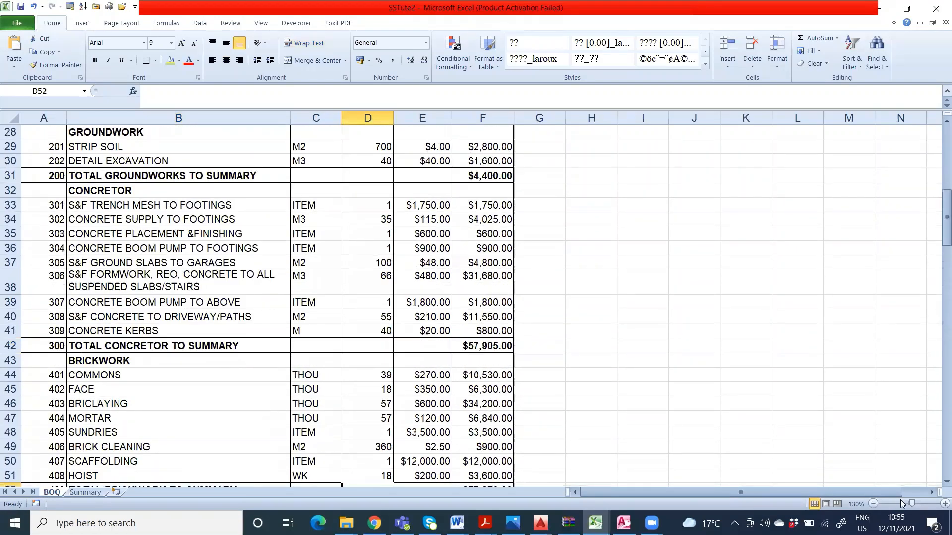
left_click(874, 504)
left_click(873, 505)
left_click(874, 505)
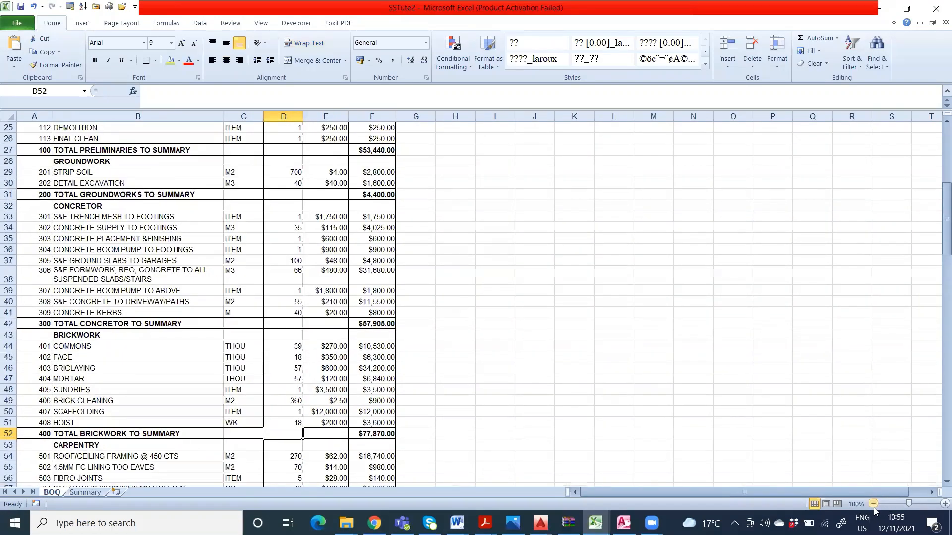
scroll(584, 426, "up", 8)
scroll(233, 332, "down", 11)
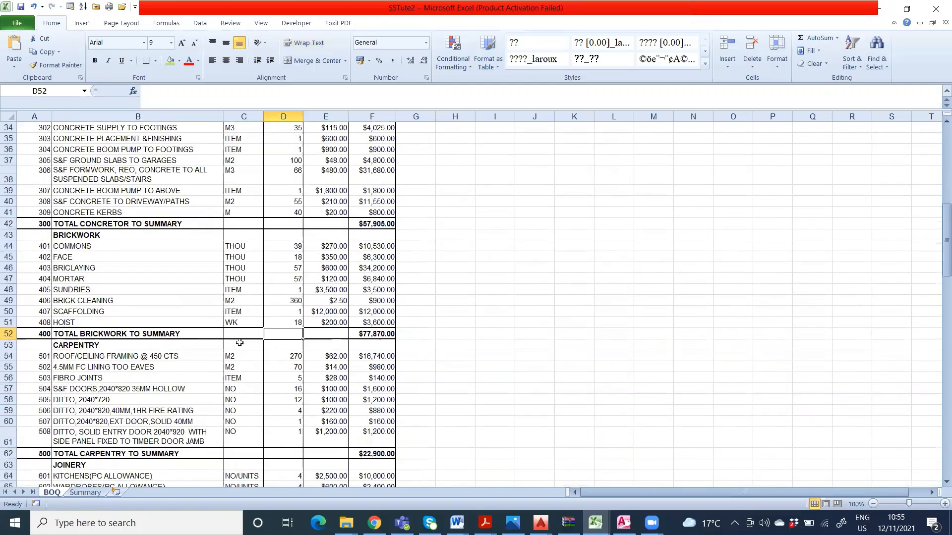
scroll(239, 343, "down", 17)
scroll(260, 356, "up", 20)
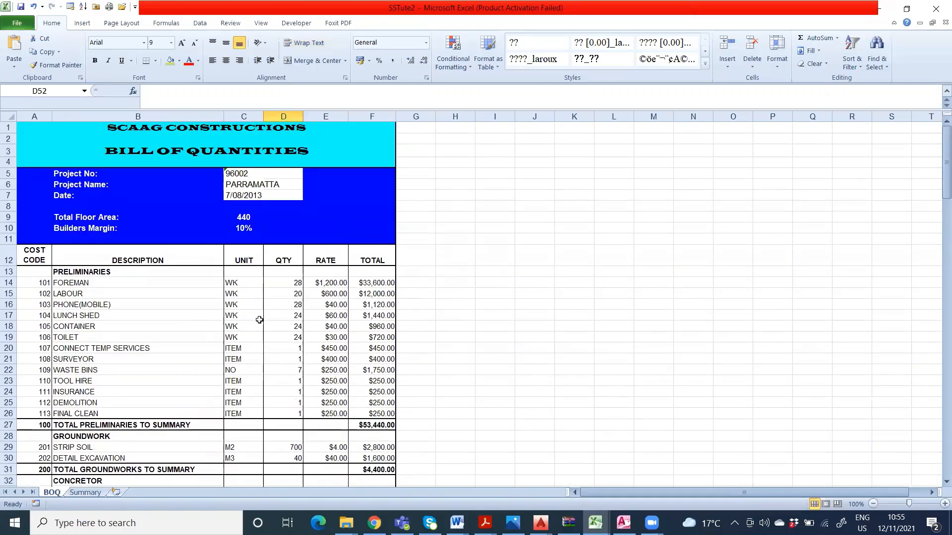
scroll(259, 320, "down", 7)
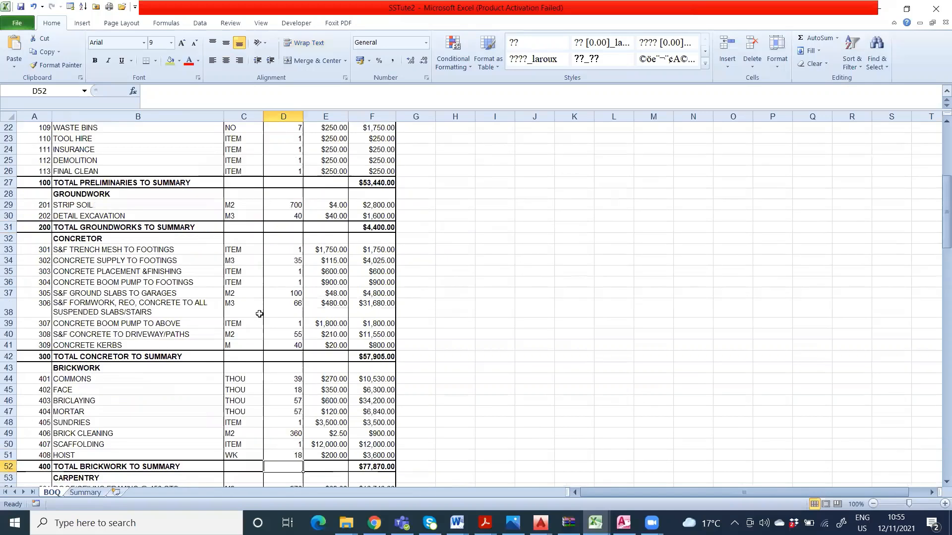
scroll(260, 314, "down", 6)
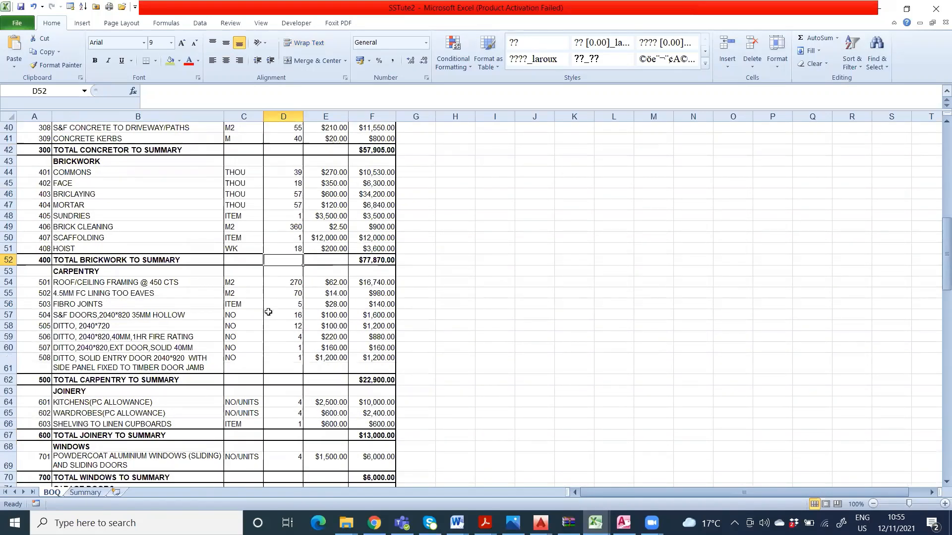
scroll(265, 312, "down", 1)
scroll(263, 313, "up", 14)
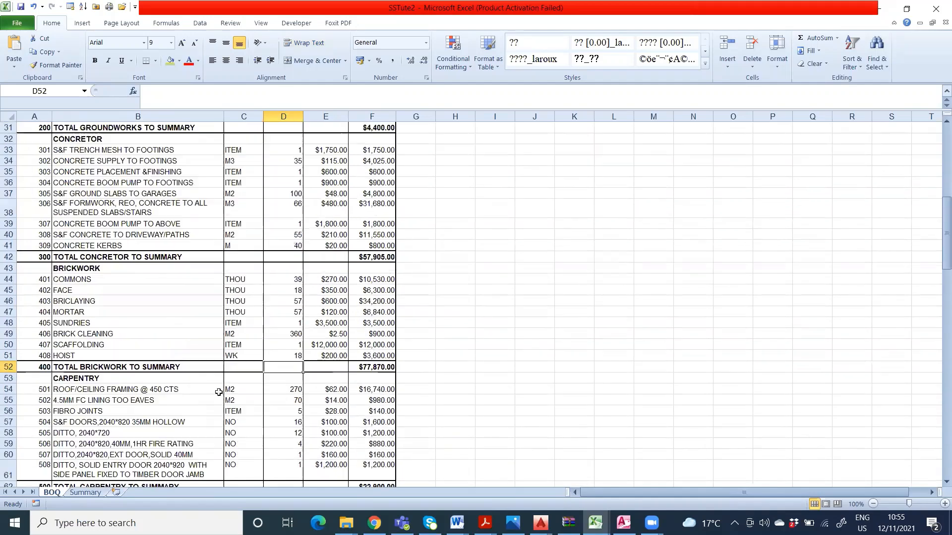
Step: Compare the Summary worksheet's columns with the cost centre totals in the BOQ worksheet
left_click(80, 493)
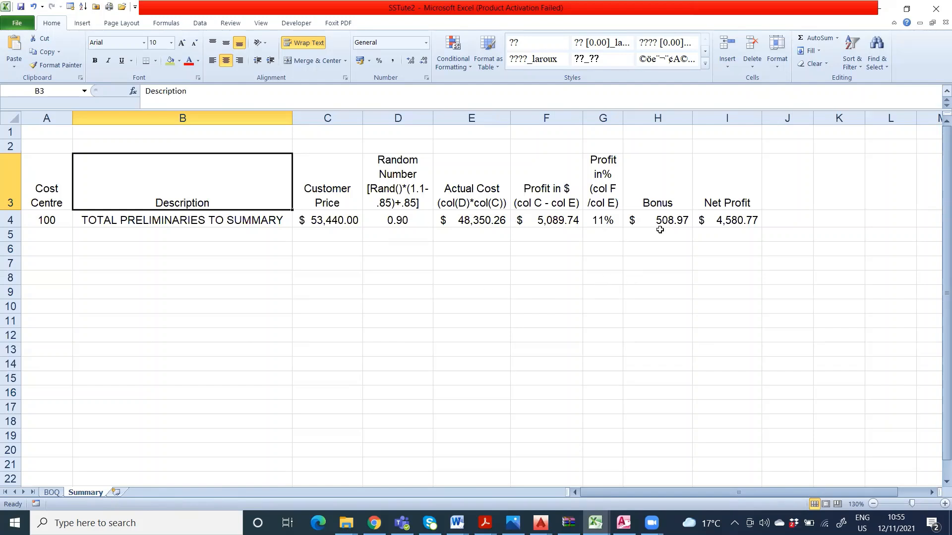
left_click(53, 492)
left_click(70, 494)
left_click(53, 493)
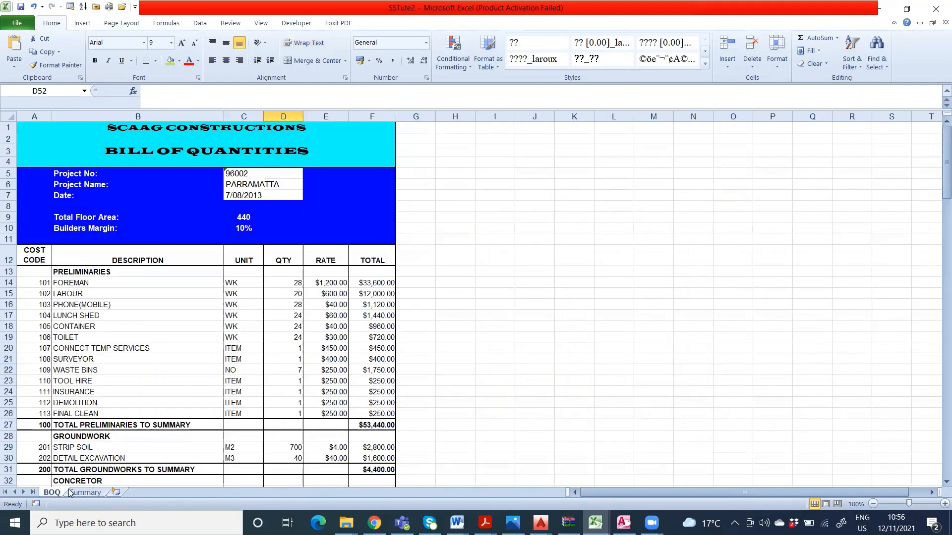
scroll(157, 446, "down", 2)
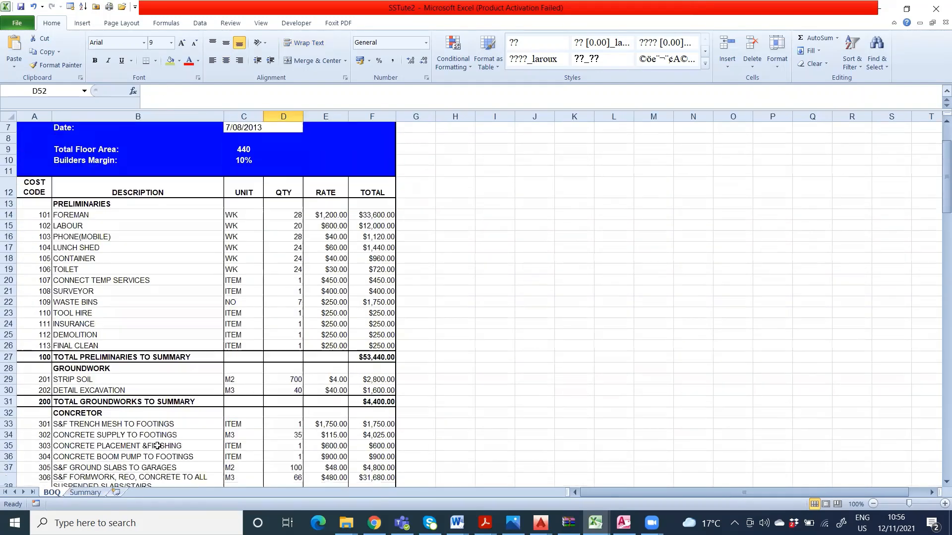
left_click(85, 493)
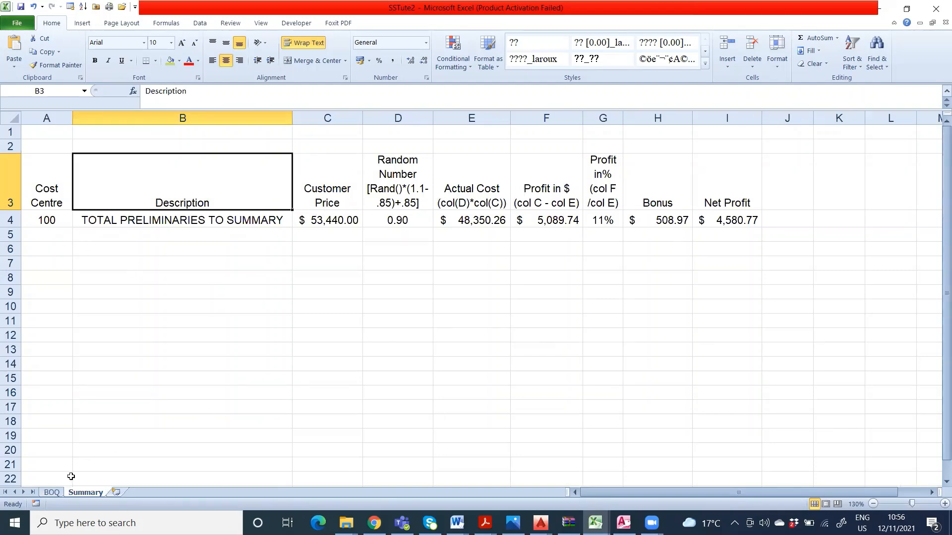
left_click(54, 492)
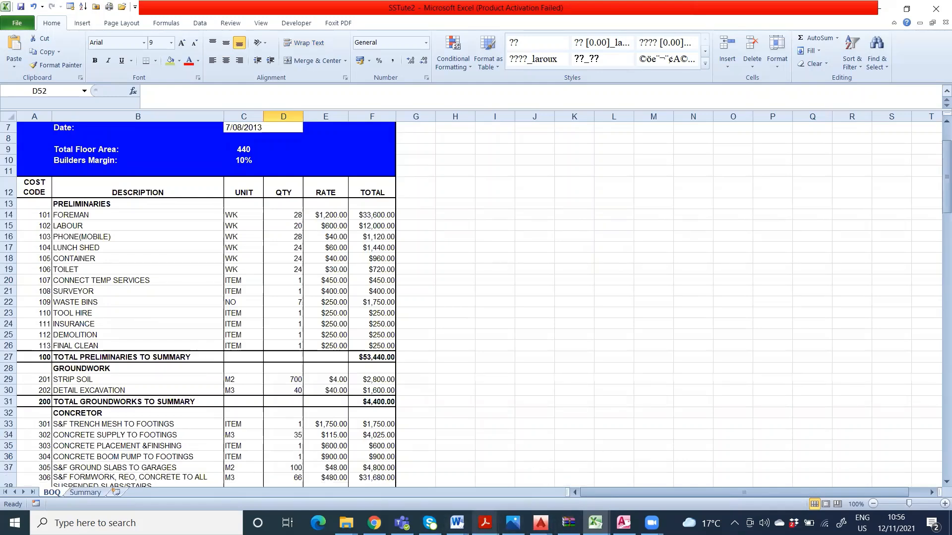
Step: Switch to the SS_ Tute 2-2022 Summer A document in Word and read its tasks and hints through Auto format
left_click(456, 523)
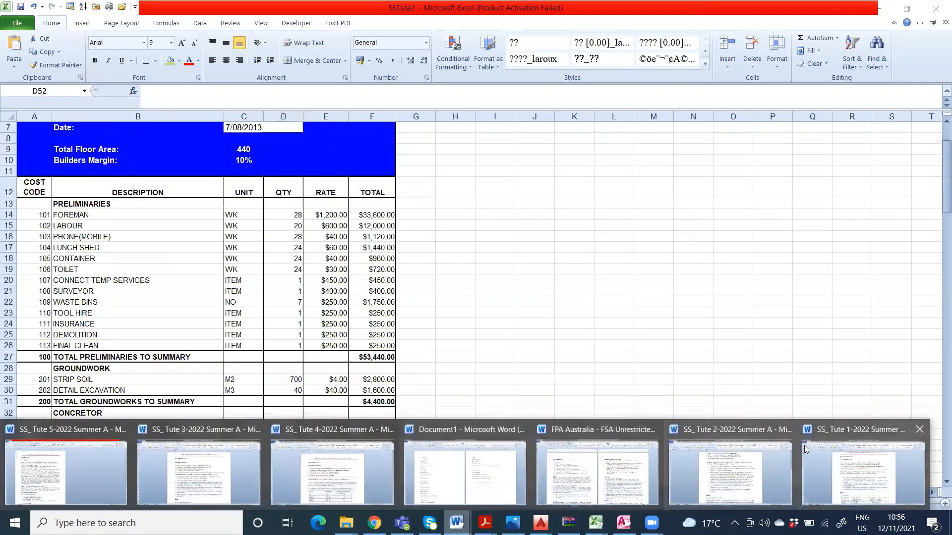
left_click(727, 432)
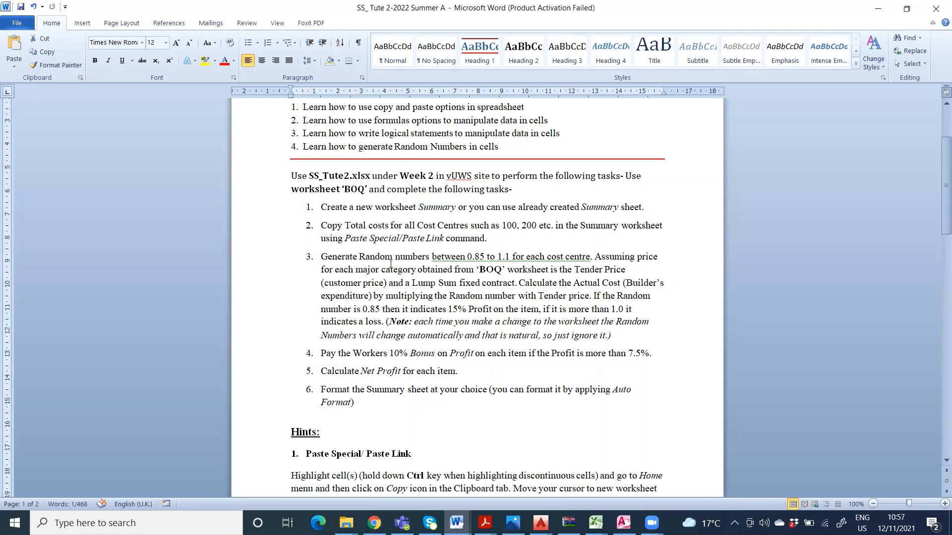
scroll(440, 353, "down", 1)
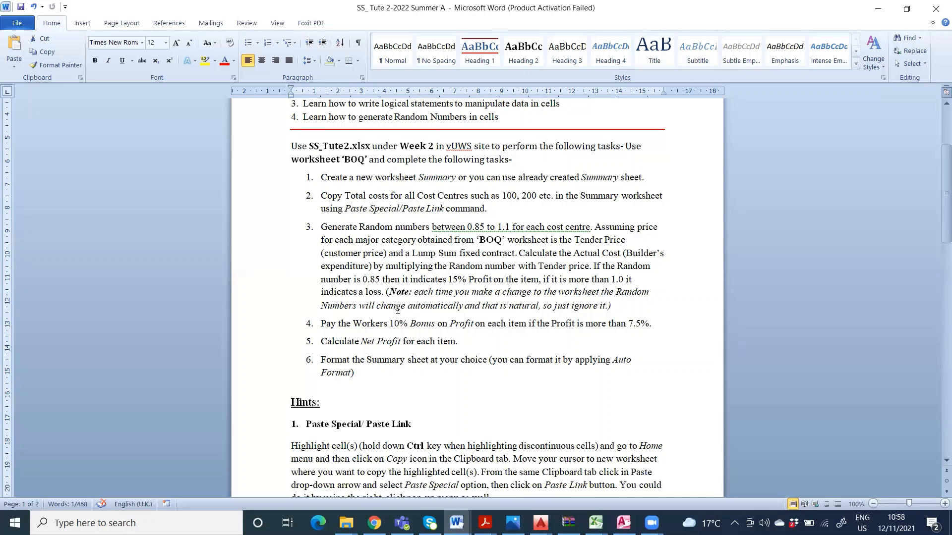
scroll(397, 310, "down", 1)
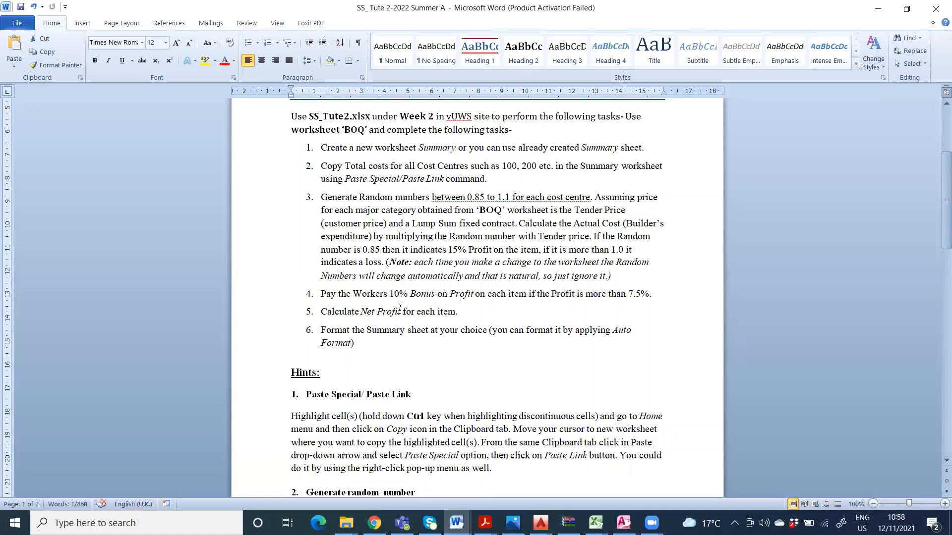
scroll(400, 318, "down", 2)
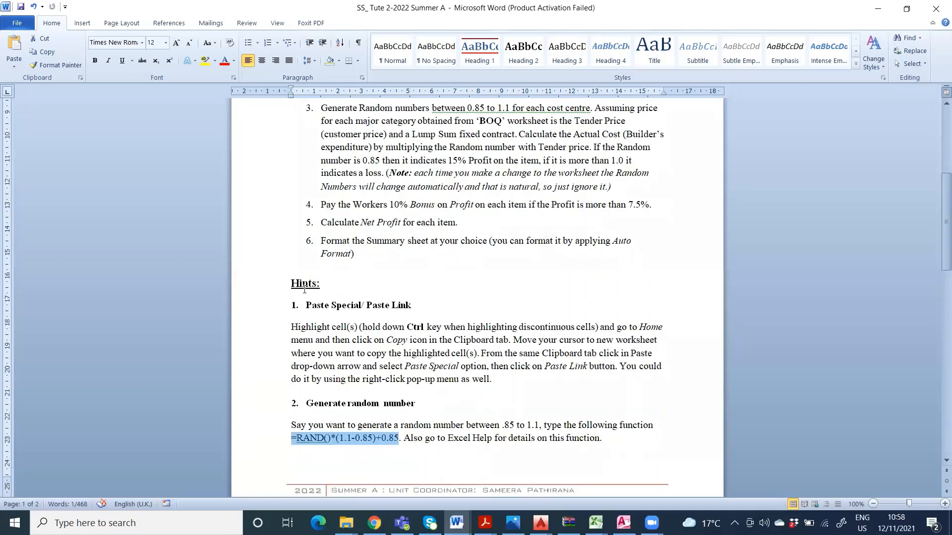
scroll(340, 310, "down", 2)
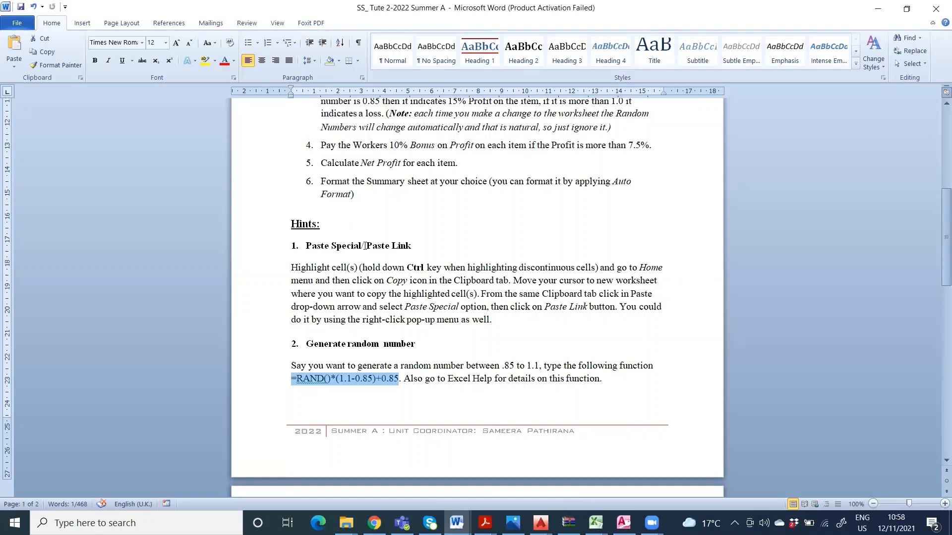
scroll(393, 253, "down", 2)
scroll(393, 254, "down", 2)
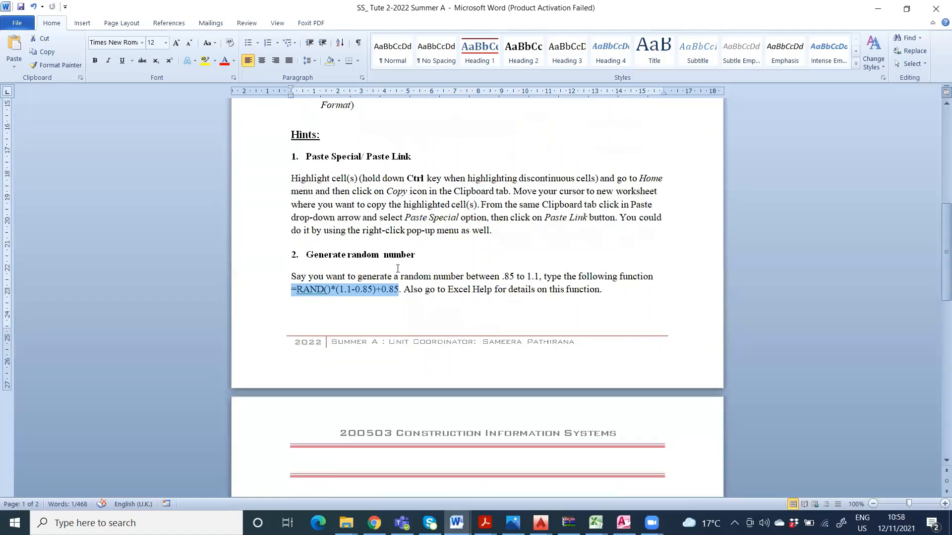
left_click(415, 270)
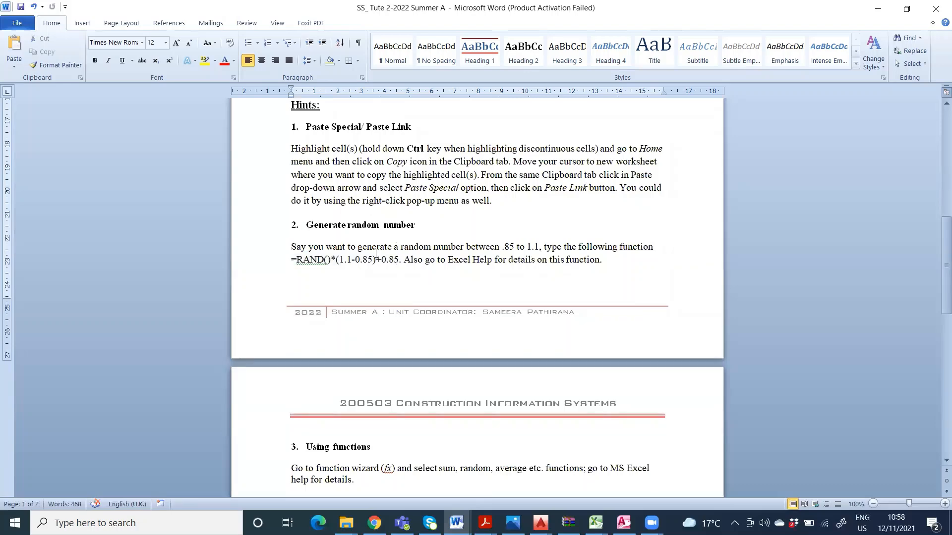
scroll(377, 259, "down", 5)
scroll(383, 255, "down", 5)
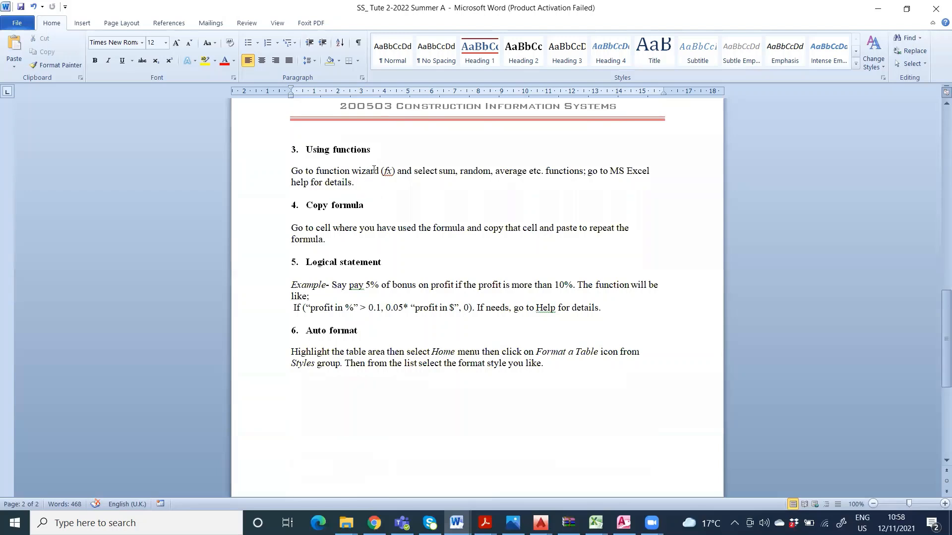
scroll(478, 431, "up", 3)
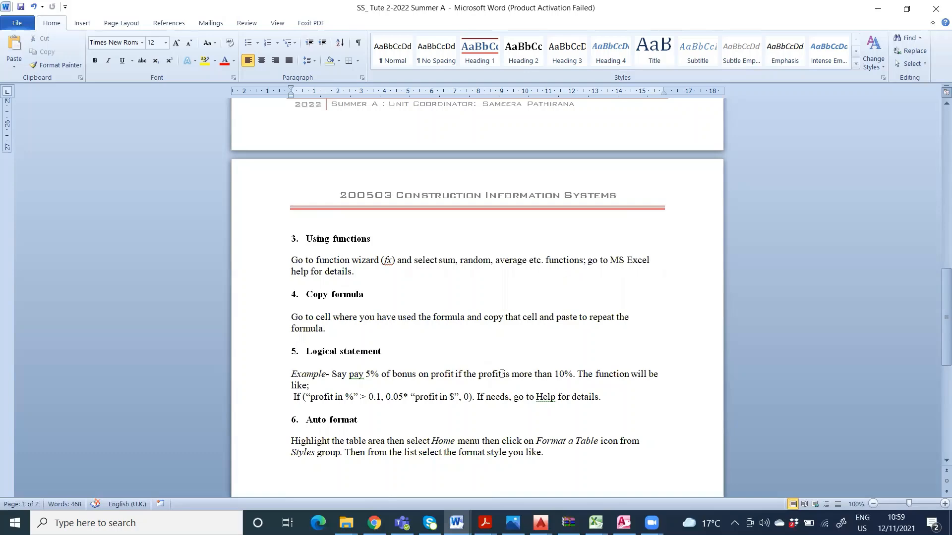
Step: Switch to the SSTute2 workbook in Excel and review the BOQ cost centre totals against the Summary table's headings and sample row
left_click(595, 522)
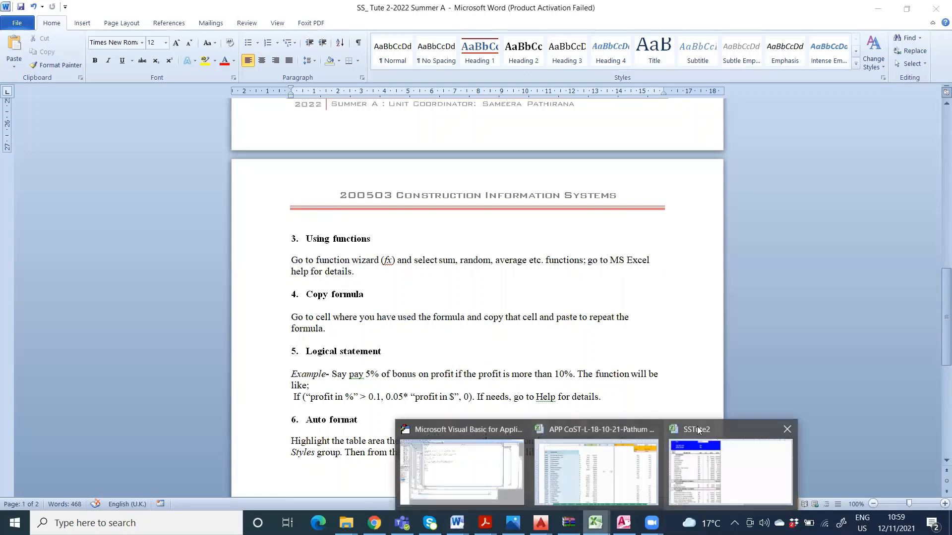
left_click(714, 433)
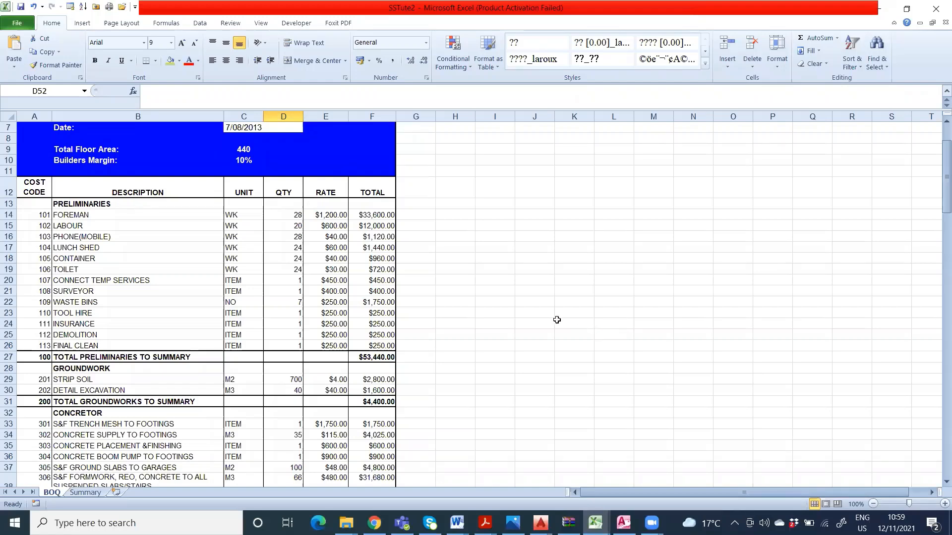
scroll(557, 321, "down", 1)
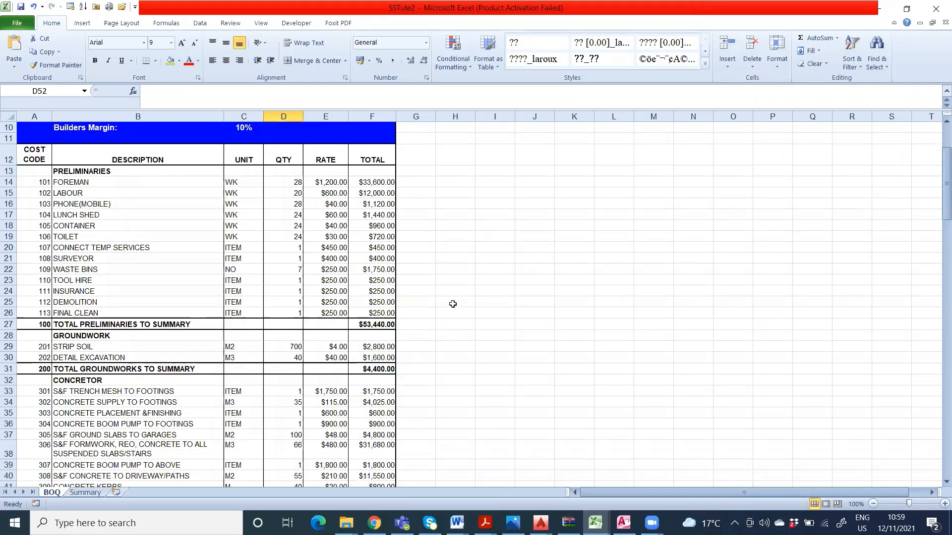
scroll(449, 303, "up", 3)
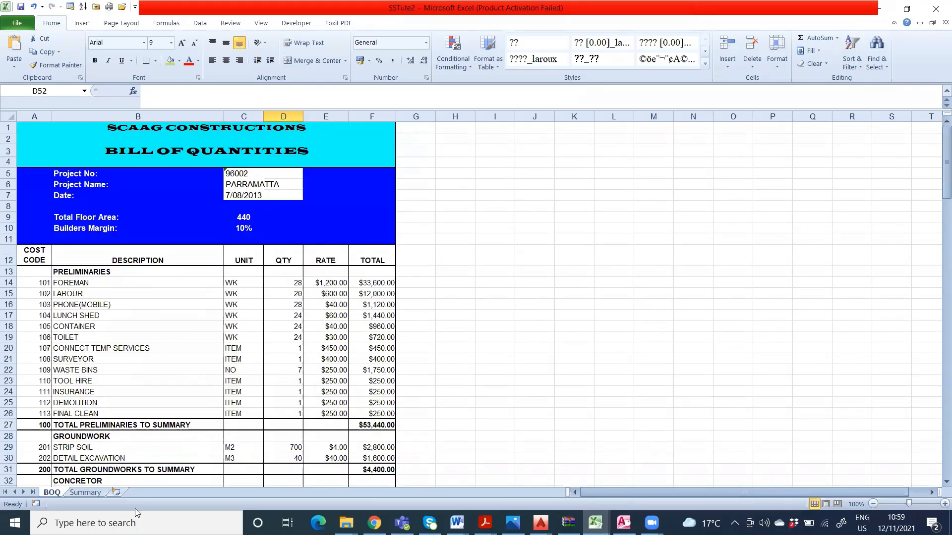
left_click(82, 492)
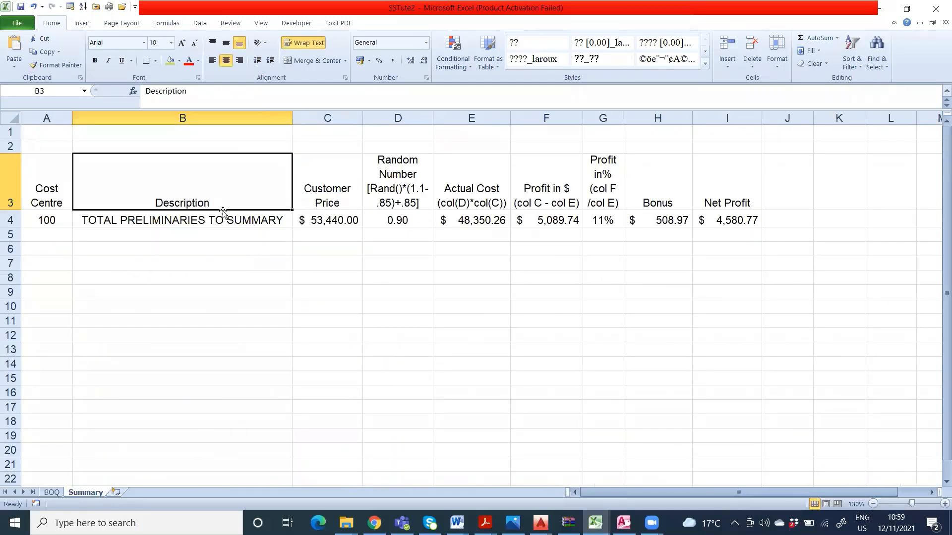
left_click(51, 492)
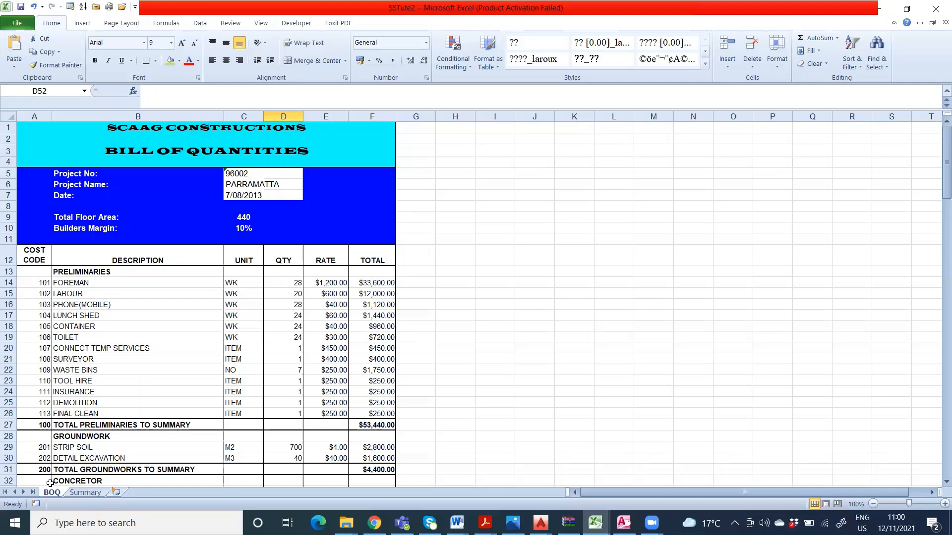
scroll(254, 364, "down", 3)
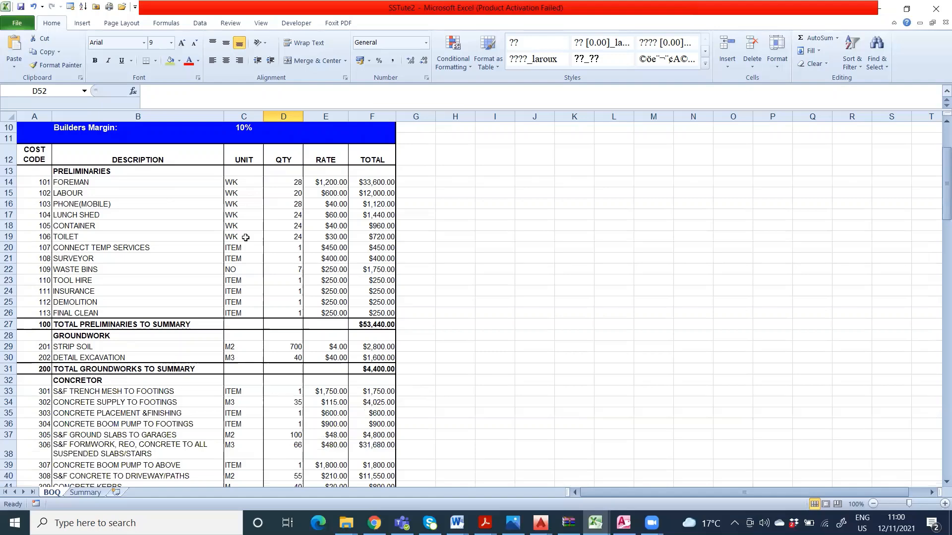
left_click(90, 494)
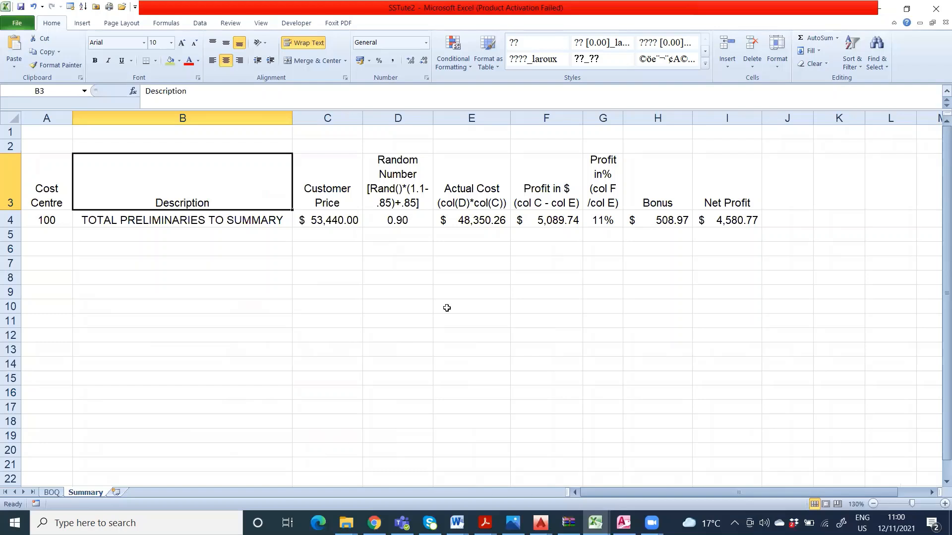
left_click(411, 303)
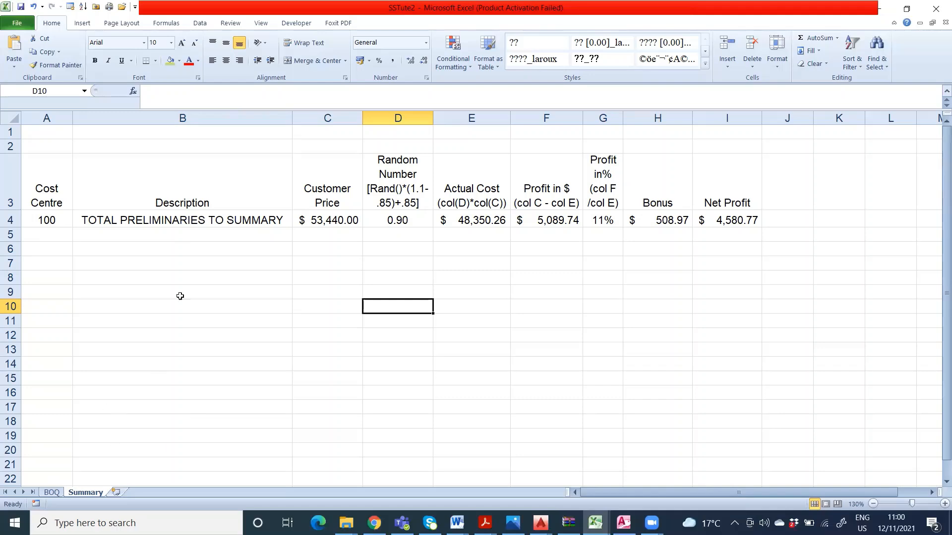
Step: Trace the Summary row's cost centre, description and customer price links back to the preliminaries total row in the BOQ worksheet
left_click(53, 492)
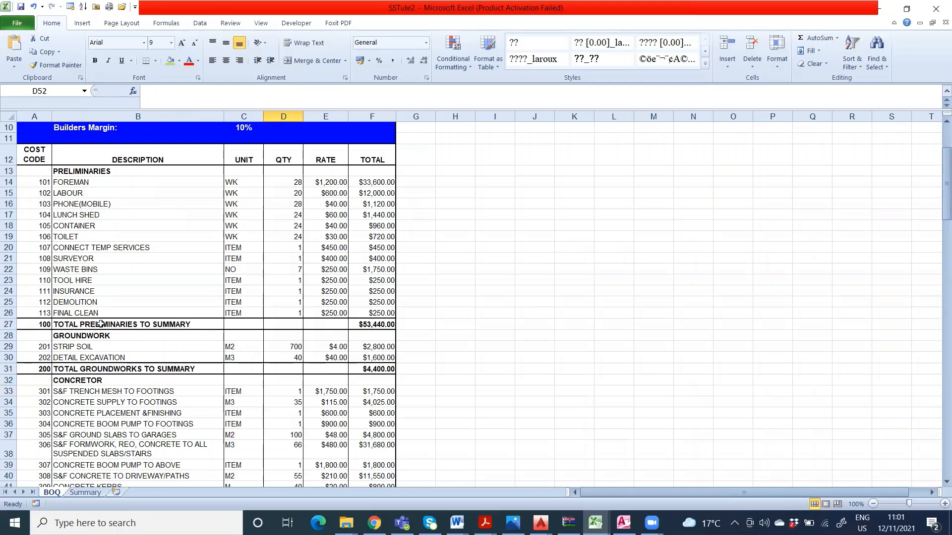
left_click(86, 492)
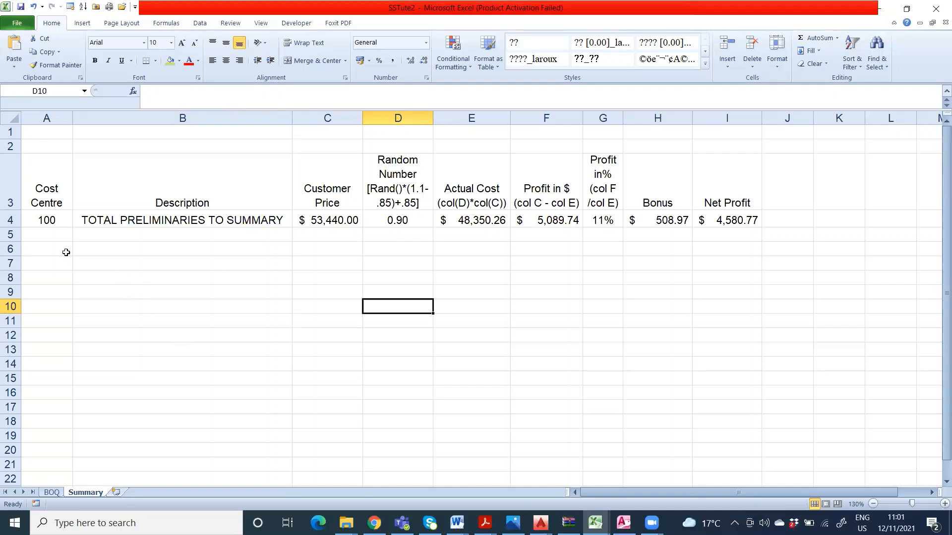
left_click(59, 227)
left_click(151, 222)
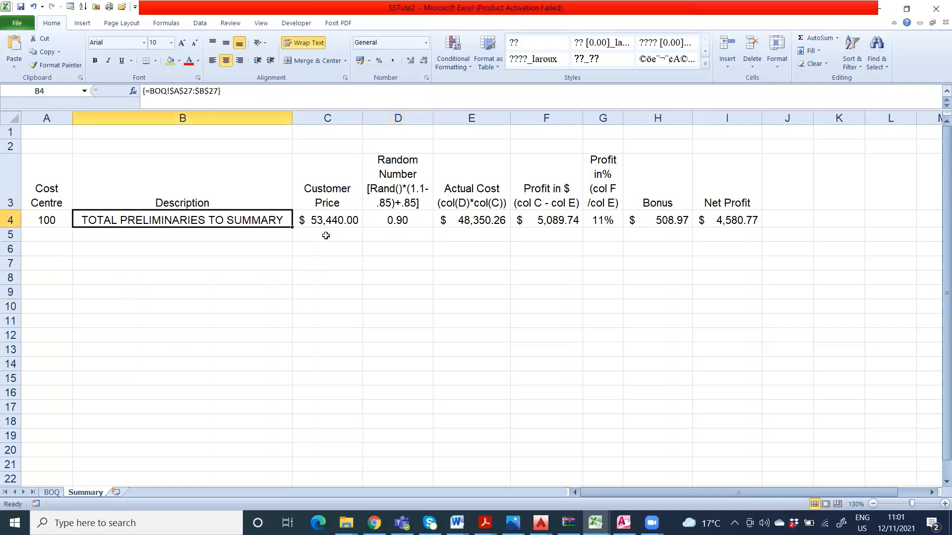
left_click(331, 220)
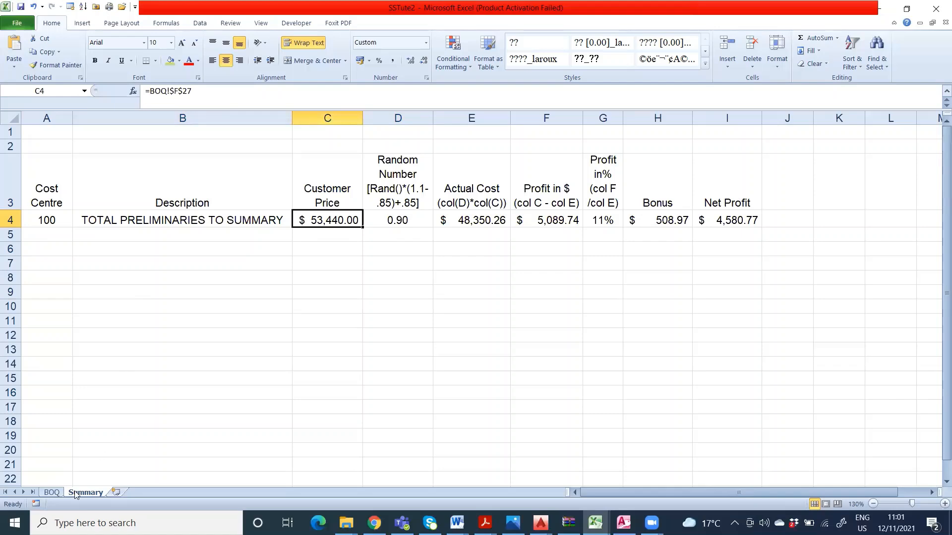
left_click(56, 494)
left_click(369, 326)
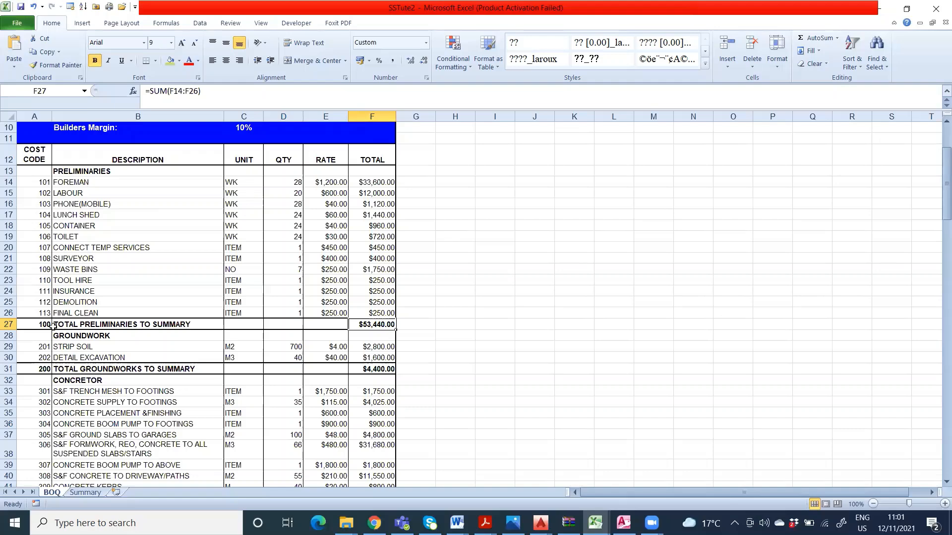
left_click(84, 493)
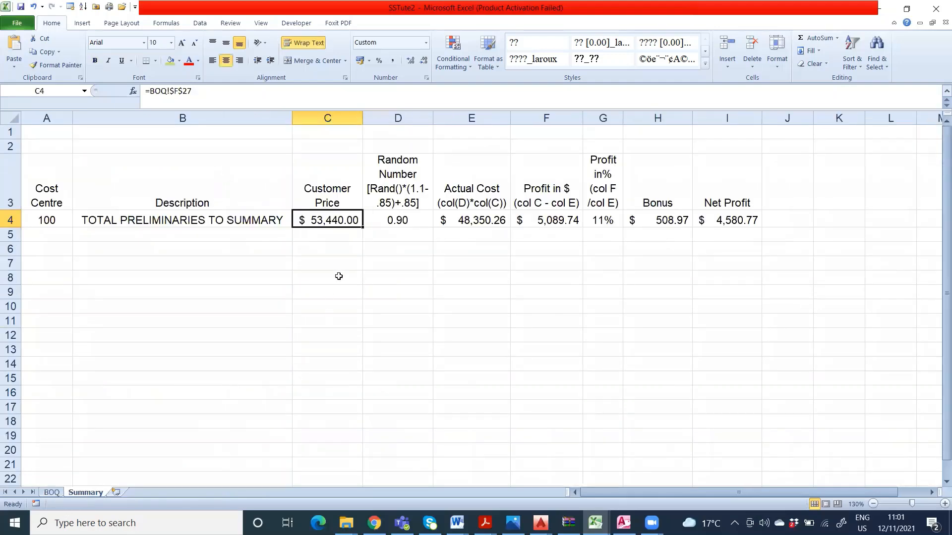
Step: Inspect the contents and formulas of Summary row 4 from Customer Price through Random Number, Actual Cost, profit and Bonus to Net Profit
left_click(360, 234)
left_click(359, 217)
left_click(388, 217)
left_click(489, 221)
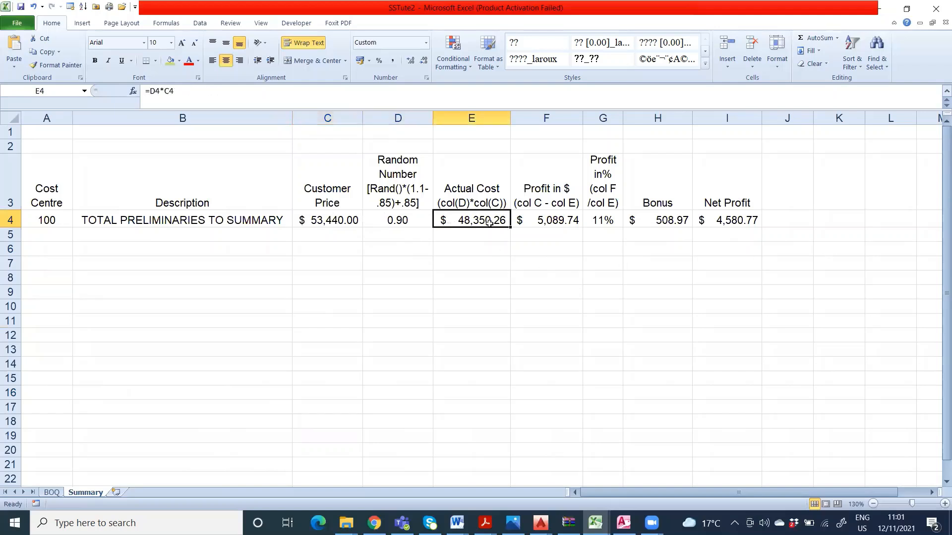
left_click(545, 221)
left_click(606, 223)
left_click(683, 223)
left_click(700, 222)
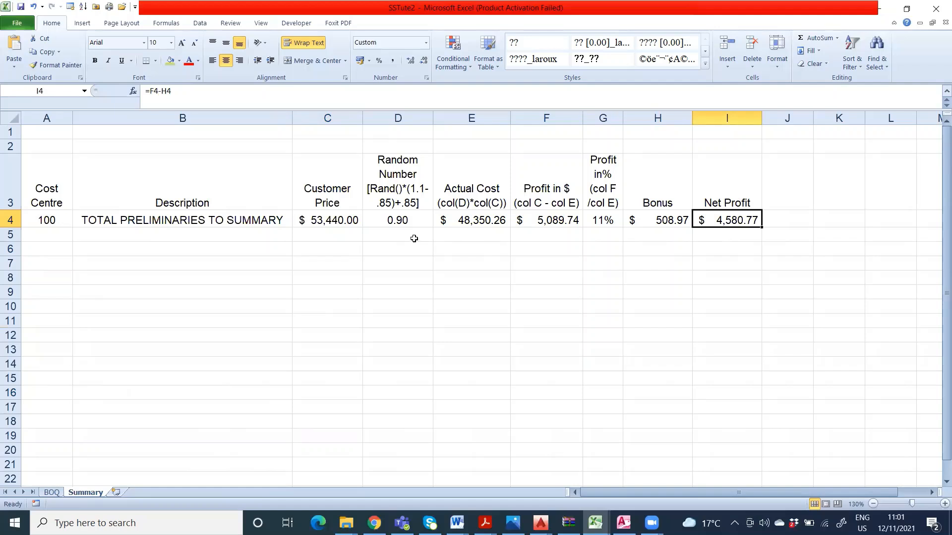
left_click(413, 223)
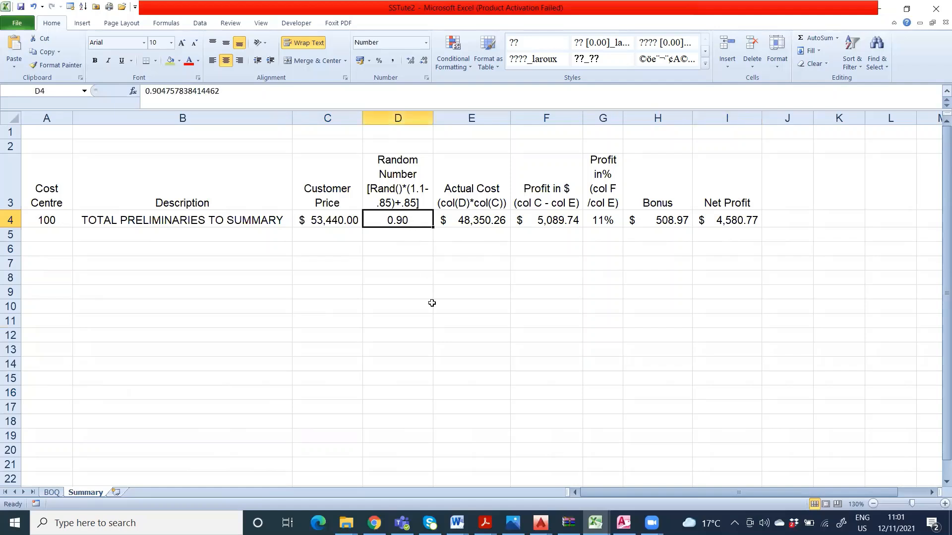
left_click(473, 223)
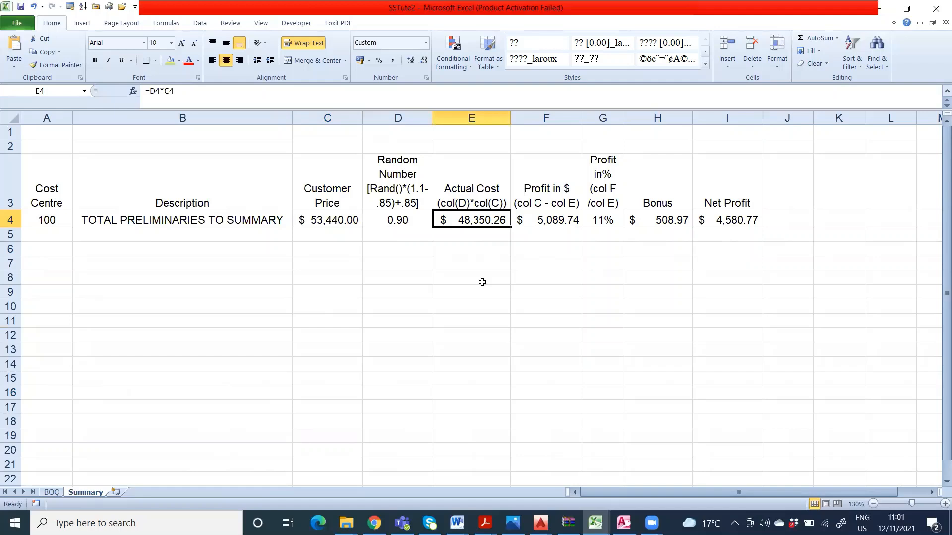
left_click(544, 222)
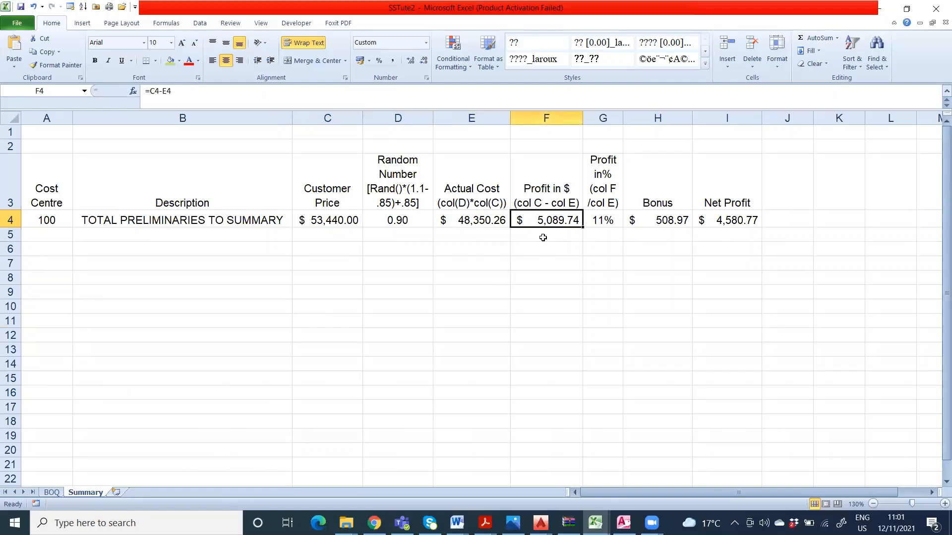
left_click(607, 221)
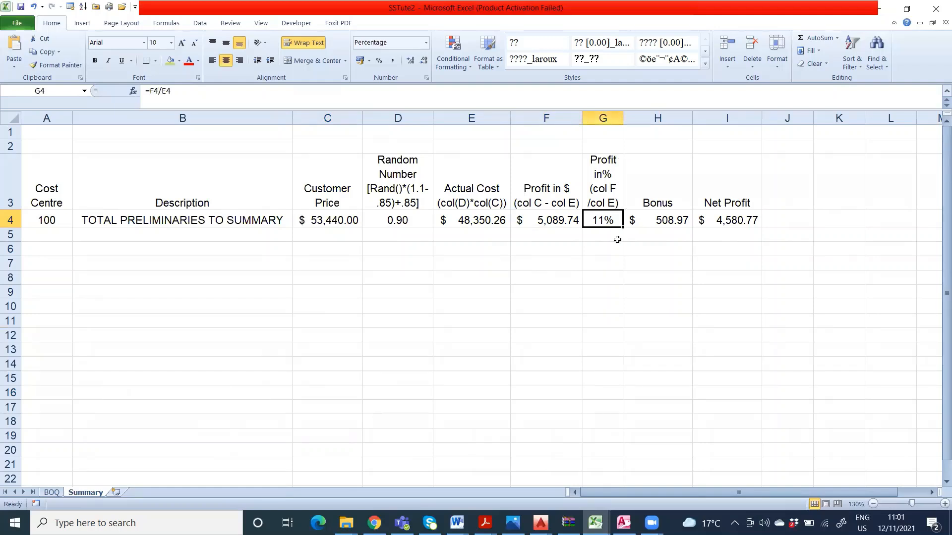
left_click(652, 222)
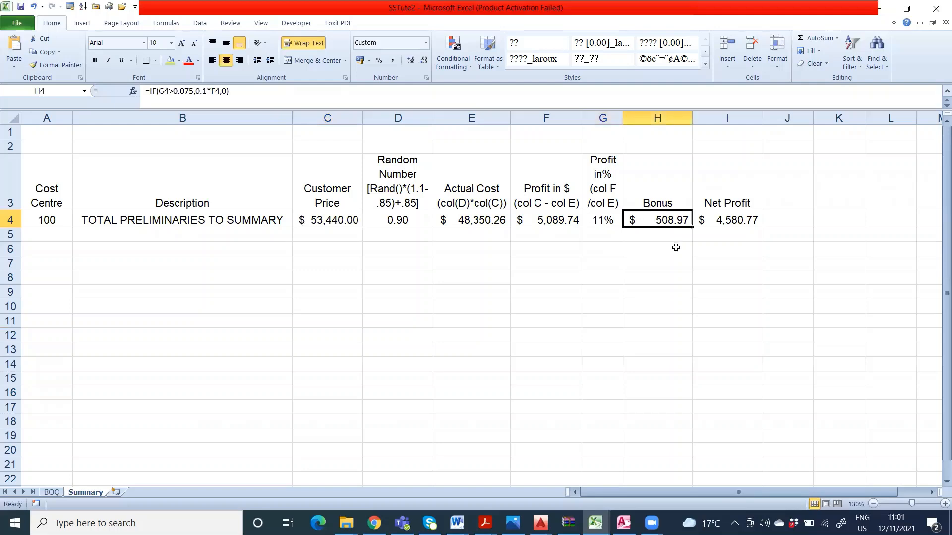
left_click(718, 221)
left_click(704, 275)
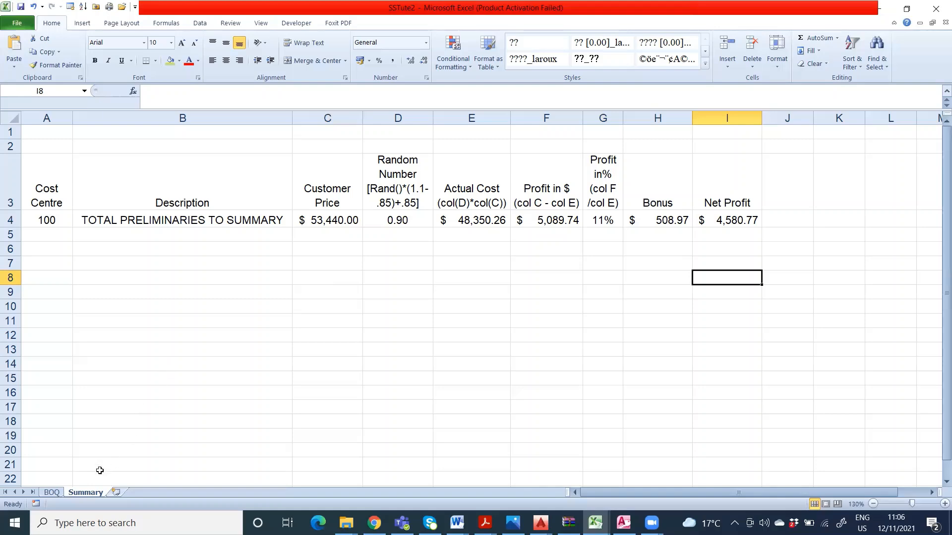
Step: Switch to the SS_ Tute 2-2022 Summer A document in Word and reread its tasks and the Paste Special/Paste Link hint
left_click(54, 492)
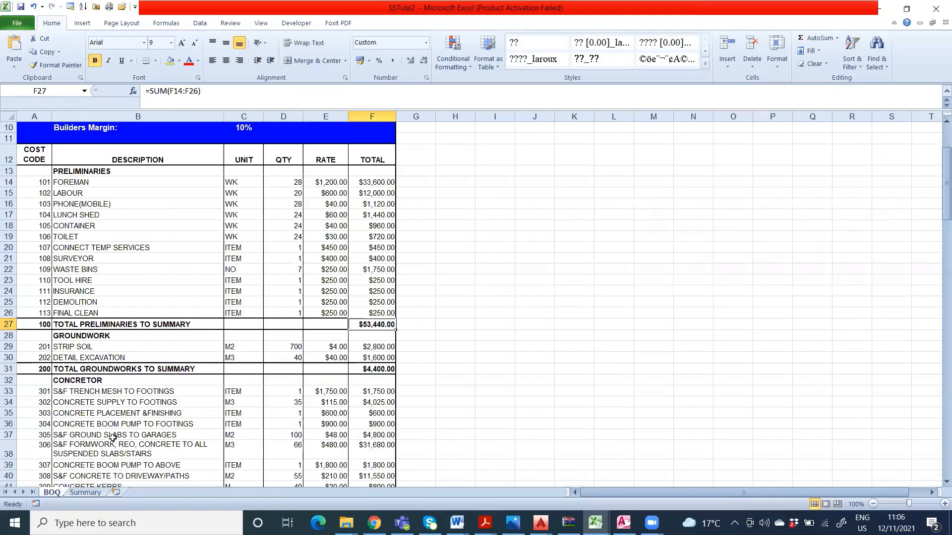
left_click(85, 492)
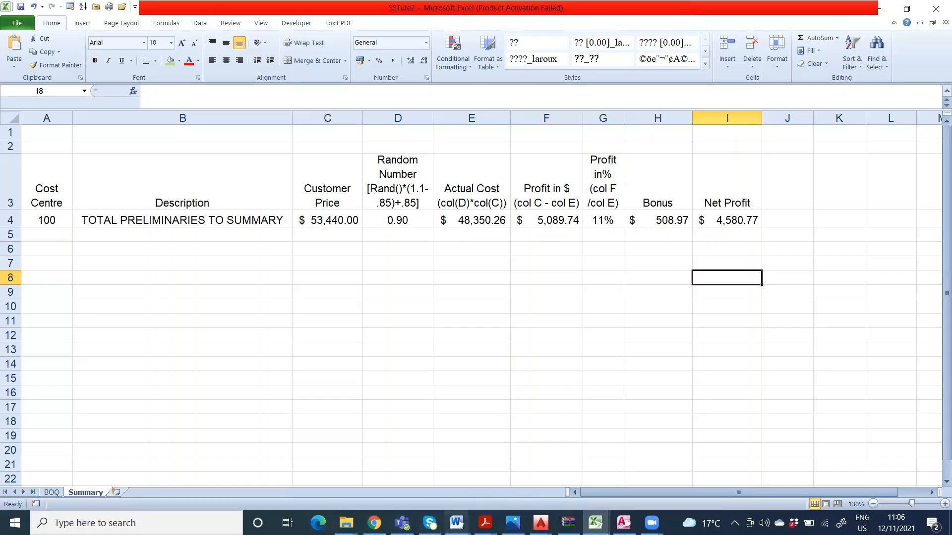
left_click(457, 523)
left_click(723, 434)
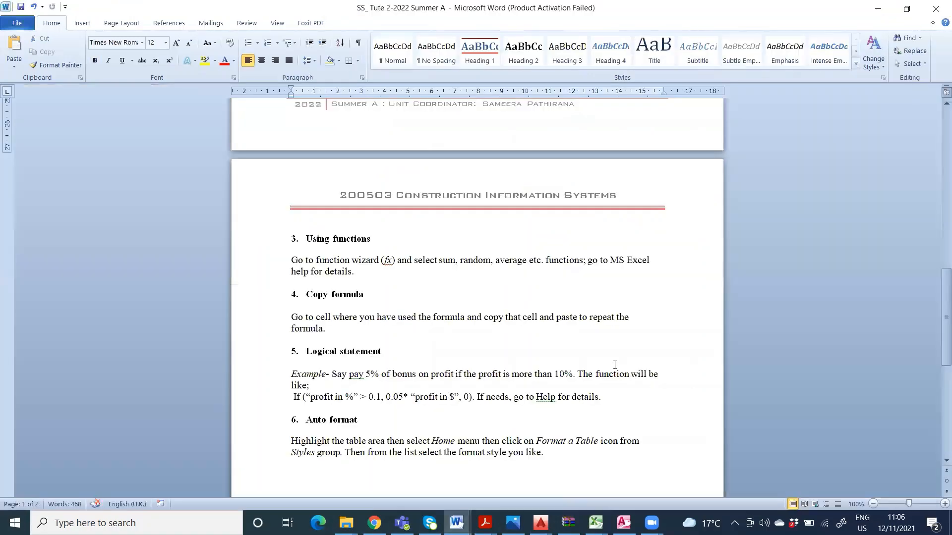
scroll(571, 337, "up", 10)
scroll(571, 337, "up", 2)
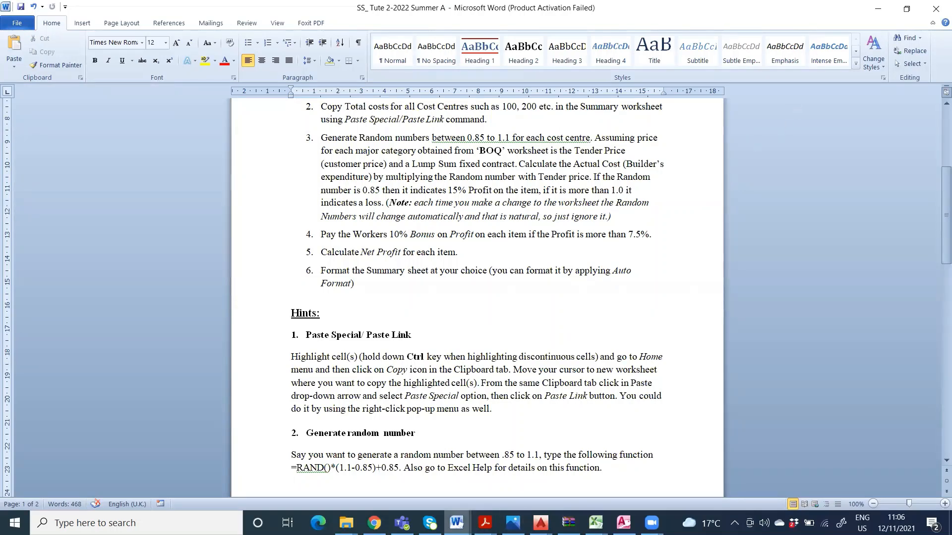
Step: Switch to the SSTute2 workbook in Excel and review the Summary cells under Cost Centre, Description and Customer Price in rows 4 and 5
left_click(878, 10)
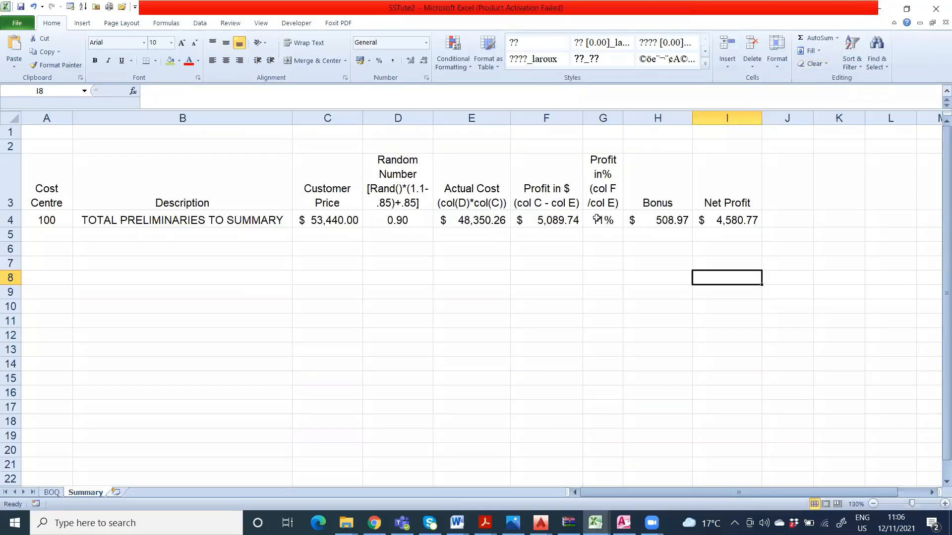
left_click(172, 296)
left_click(129, 245)
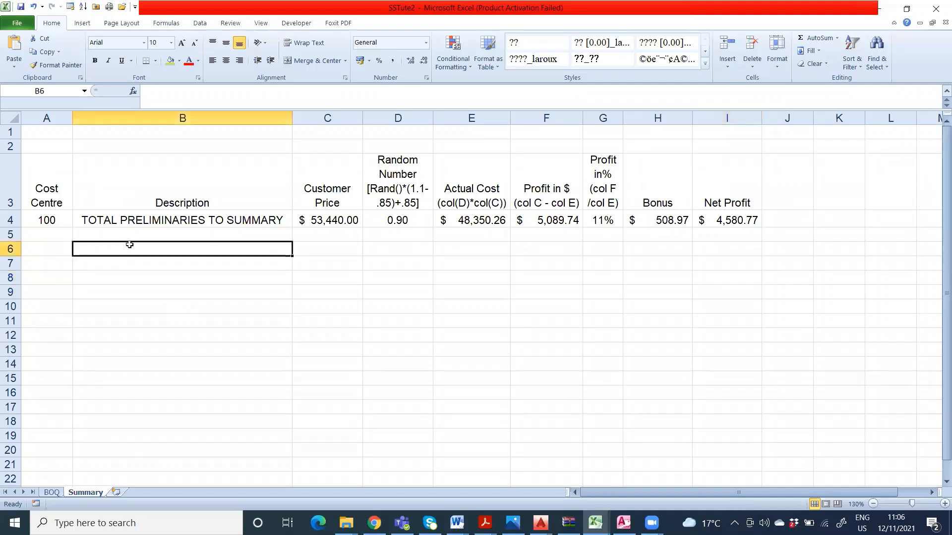
left_click(77, 235)
left_click(49, 233)
left_click(310, 236)
left_click(82, 235)
left_click(59, 235)
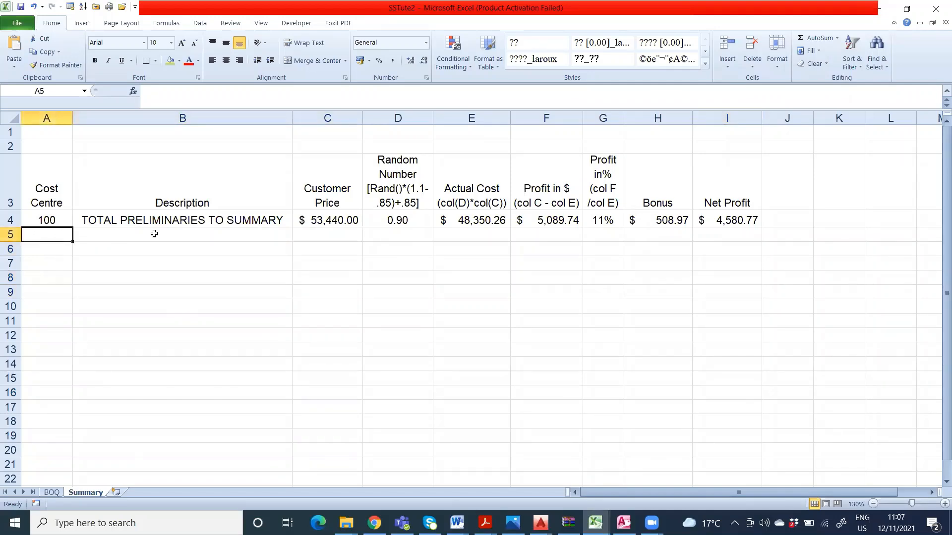
left_click(75, 218)
left_click(336, 221)
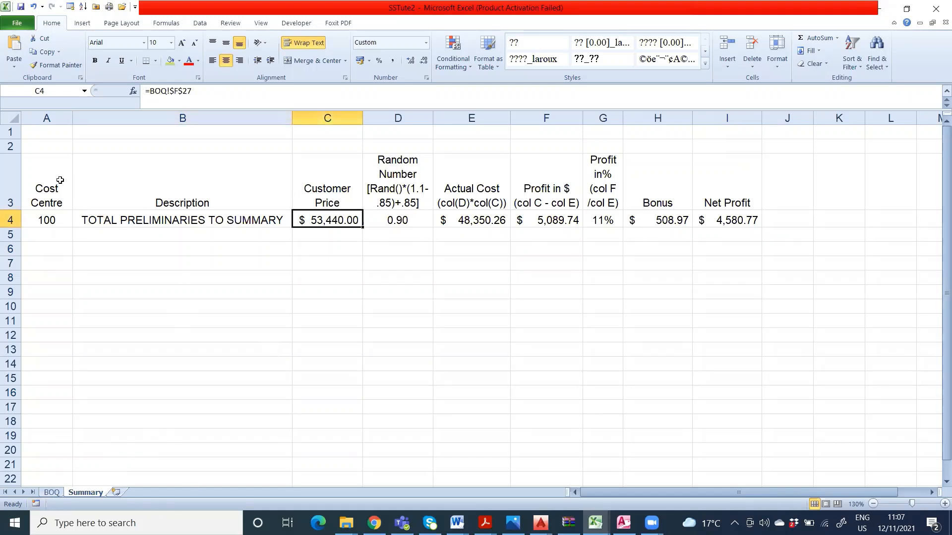
Step: Examine the BOQ link formulas in Summary cells A4, B4 and C4
left_click(62, 224)
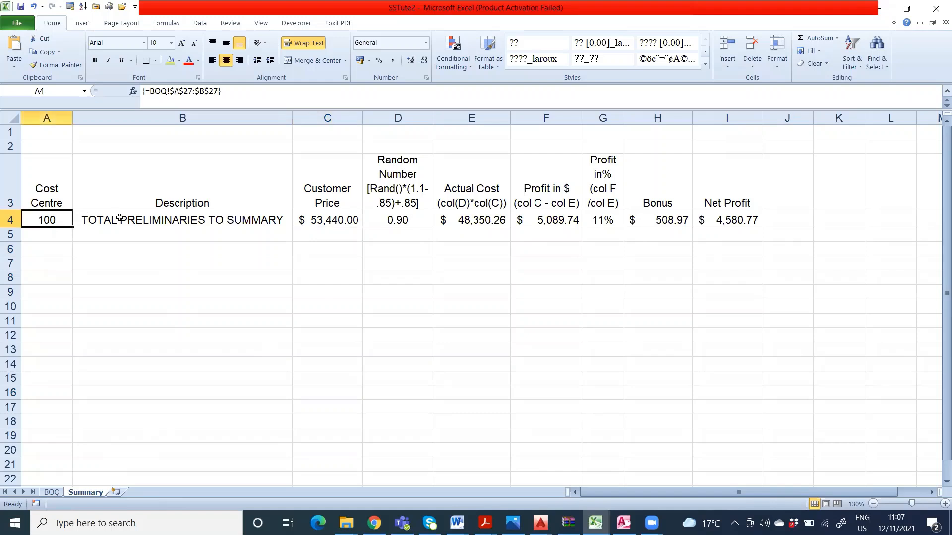
key("Right")
key("Right")
left_click(58, 217)
key("Right")
key("Right")
left_click(45, 220)
key("Right")
key("Right")
left_click(64, 218)
key("Right")
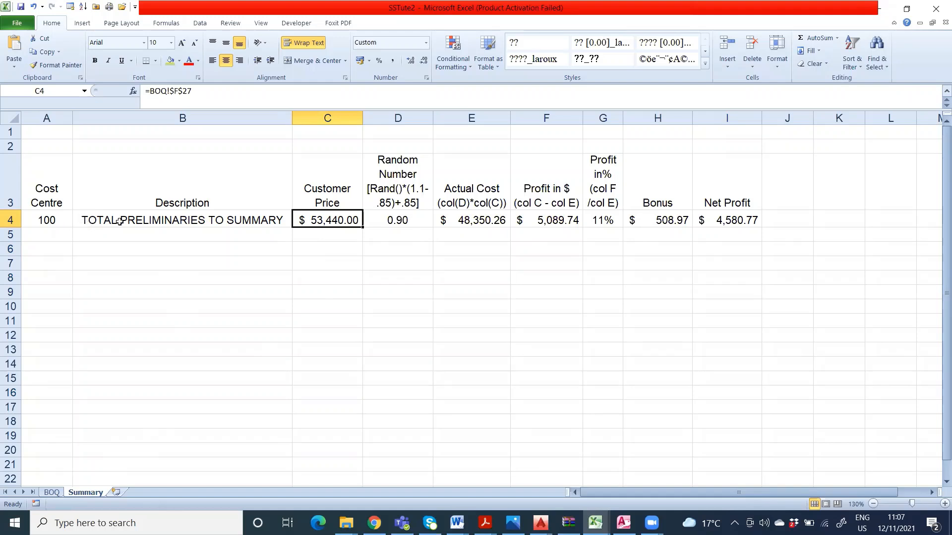
left_click(63, 223)
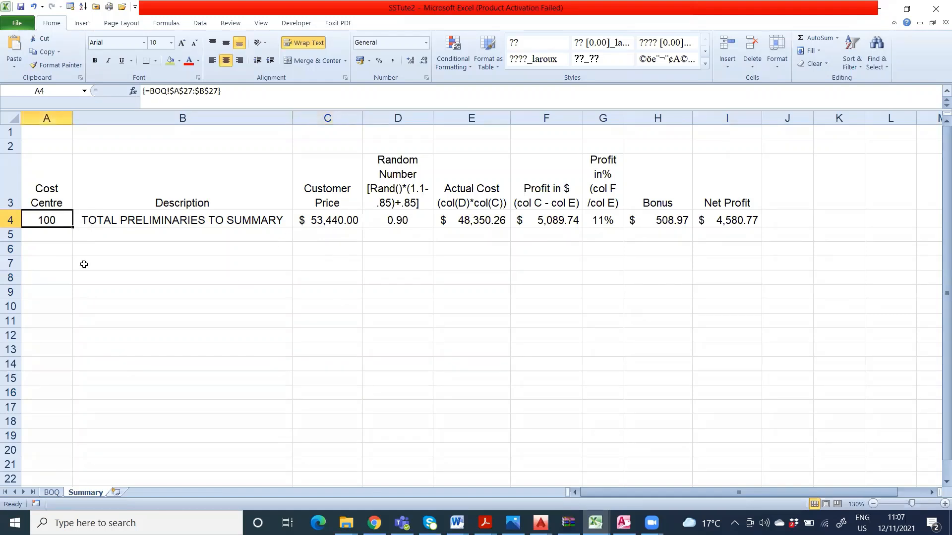
left_click(109, 224)
left_click(325, 224)
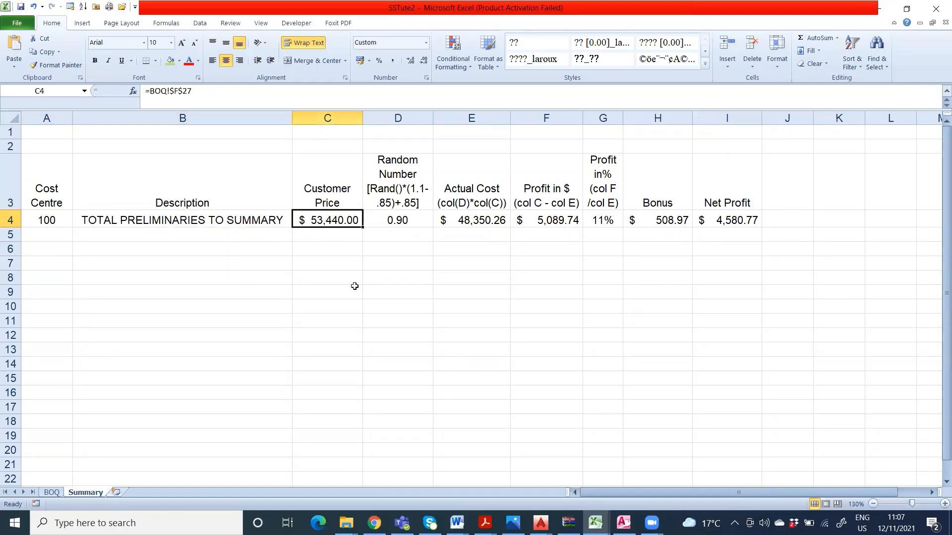
Step: Open the BOQ worksheet and check the code, description and total cells of the preliminaries total row
left_click(51, 493)
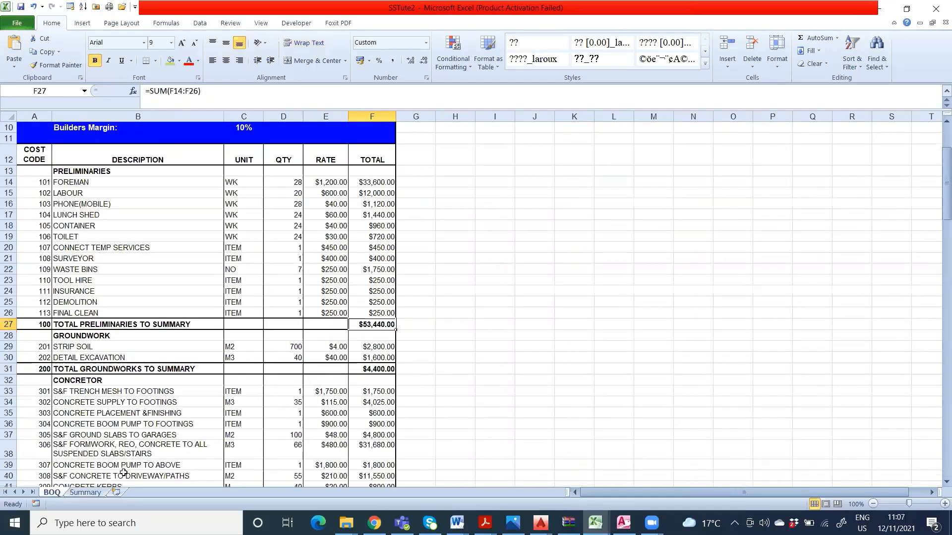
left_click(27, 327)
left_click(137, 322)
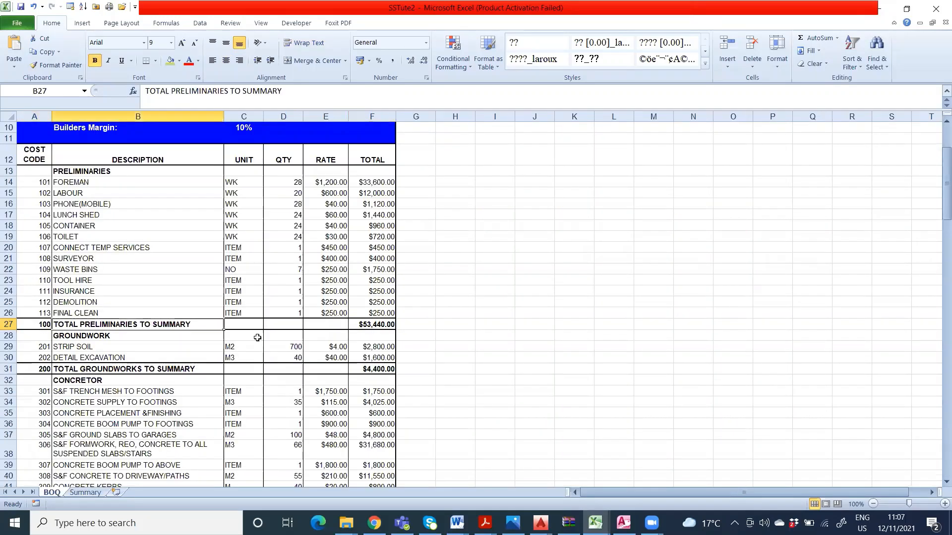
left_click(390, 328)
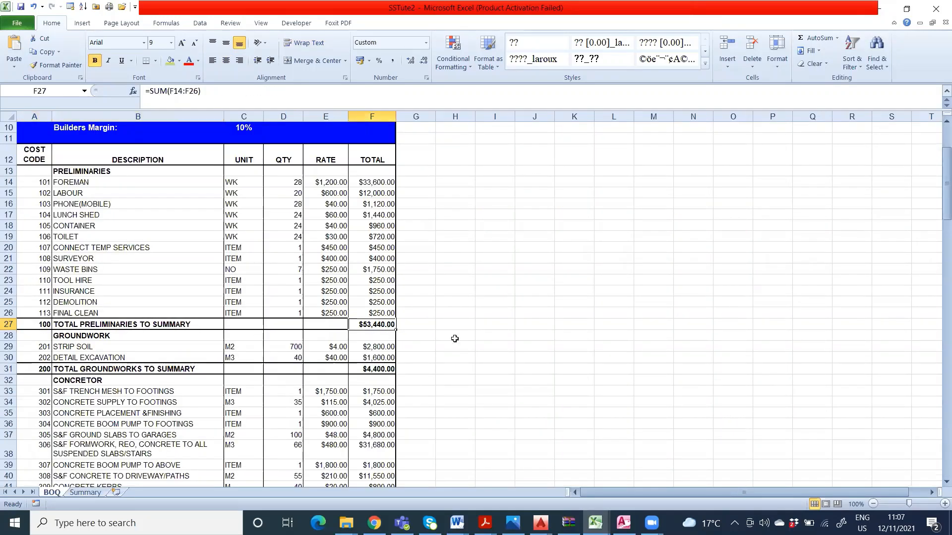
left_click(48, 322)
left_click(86, 322)
left_click(373, 327)
left_click(577, 360)
Step: Copy the code, description and total cells of BOQ rows 27, 31 and 42 together, and select cell A5 on the Summary worksheet
scroll(440, 345, "down", 1)
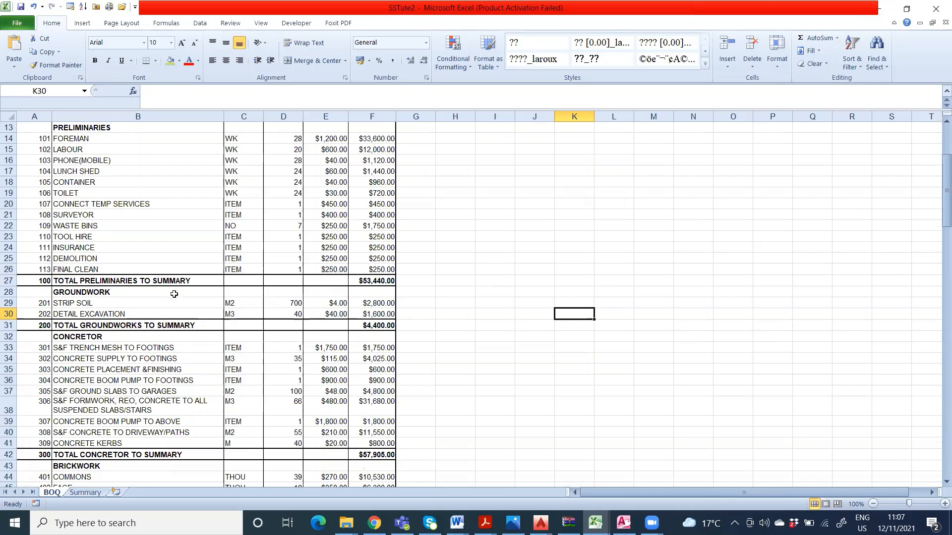
left_click(447, 380)
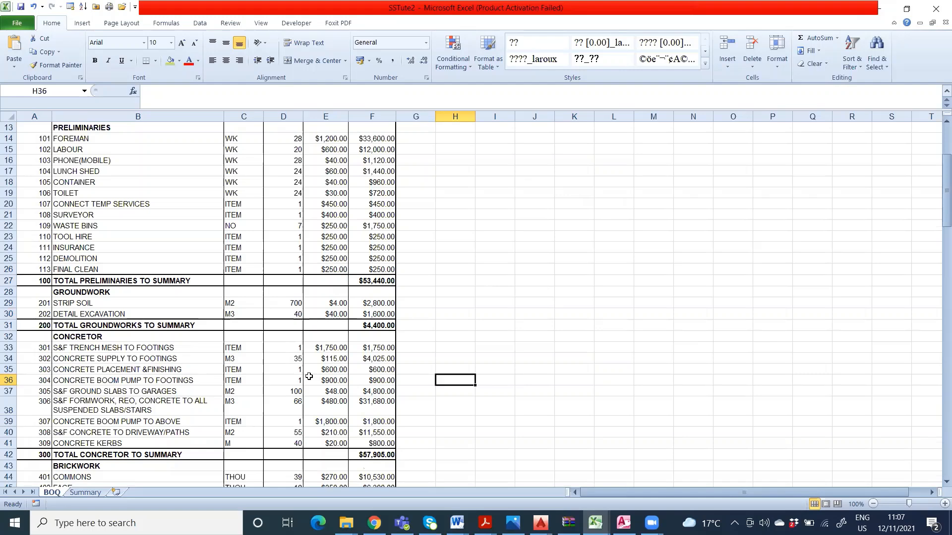
left_click(42, 282)
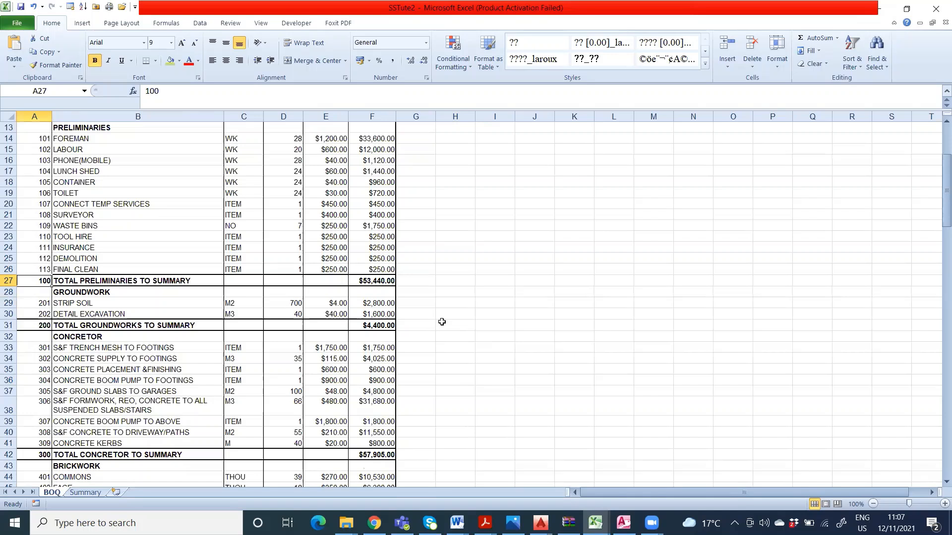
left_click(130, 284, "ctrl")
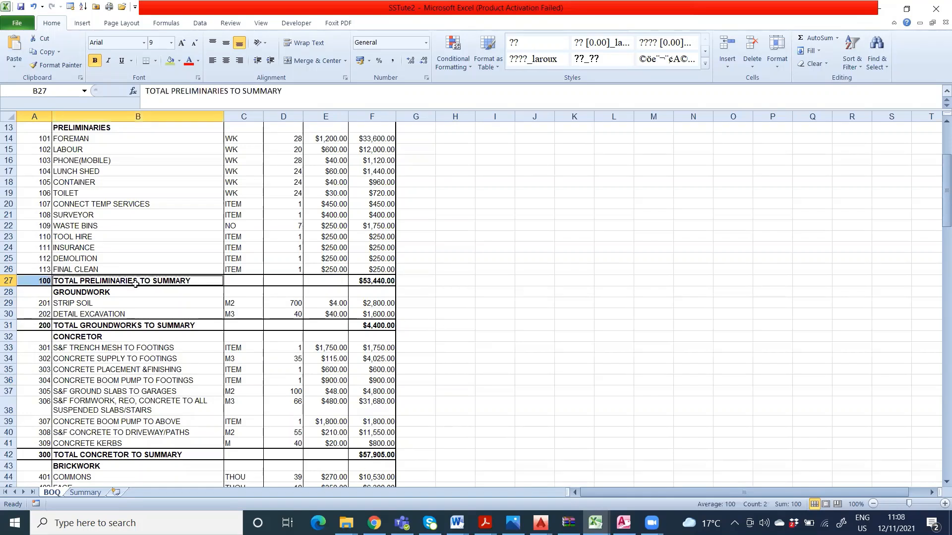
left_click(385, 282, "ctrl")
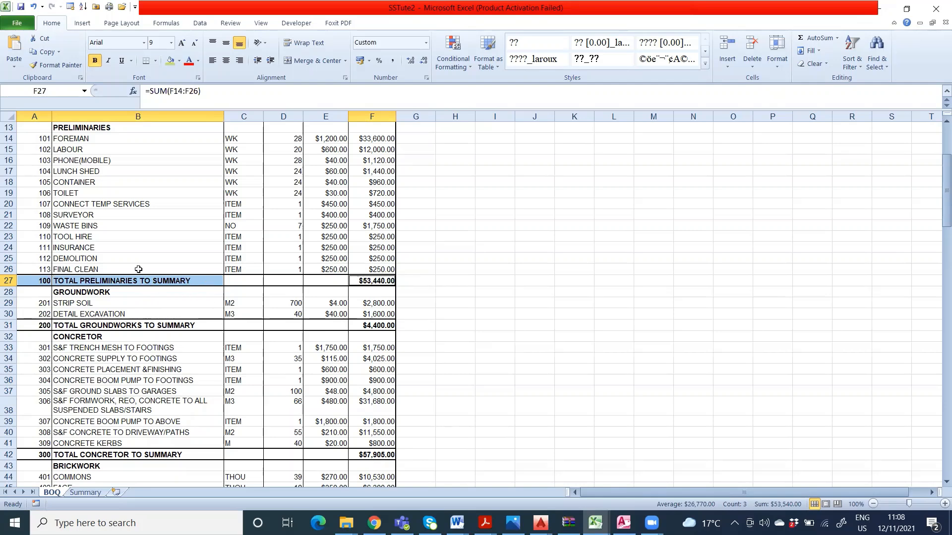
left_click(44, 324, "ctrl")
left_click(89, 326, "ctrl")
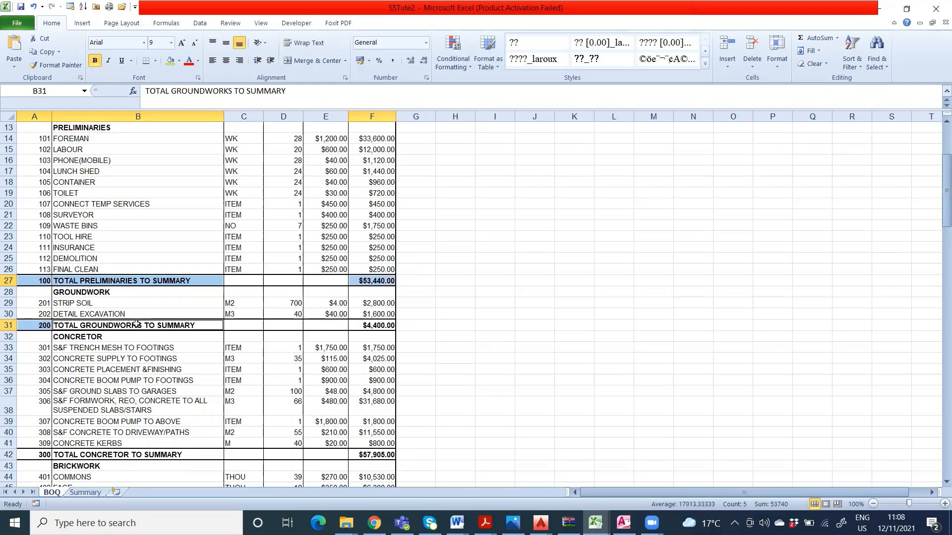
left_click(363, 327, "ctrl")
left_click(45, 454, "ctrl")
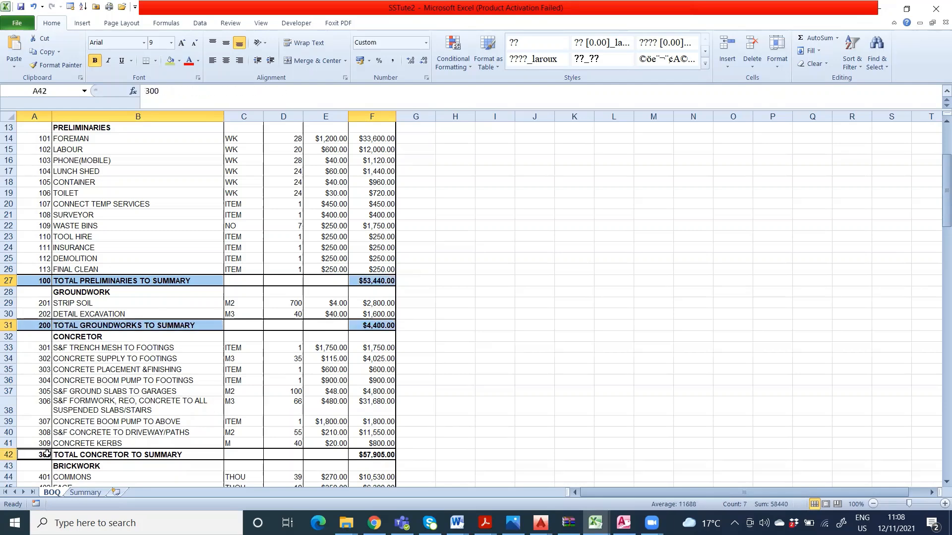
left_click(101, 455, "ctrl")
left_click(377, 455, "ctrl")
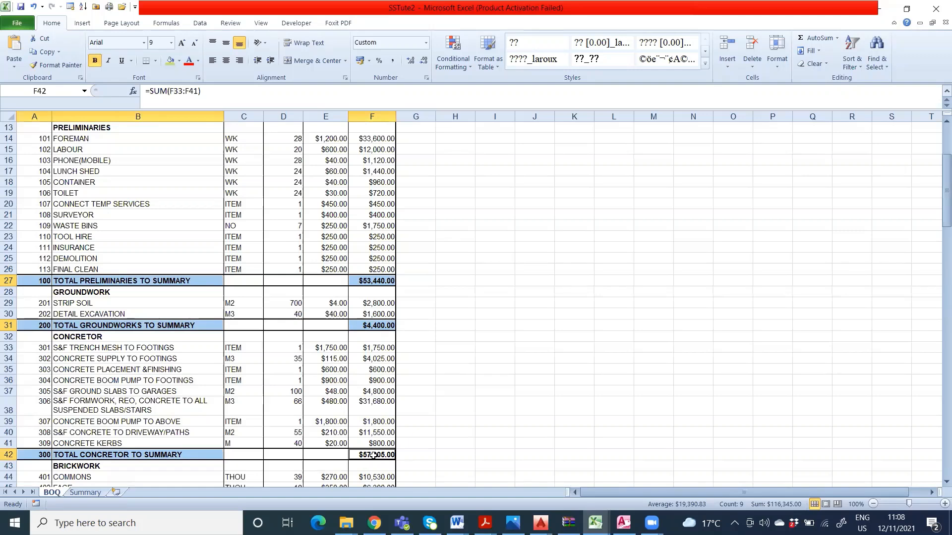
right_click(374, 455)
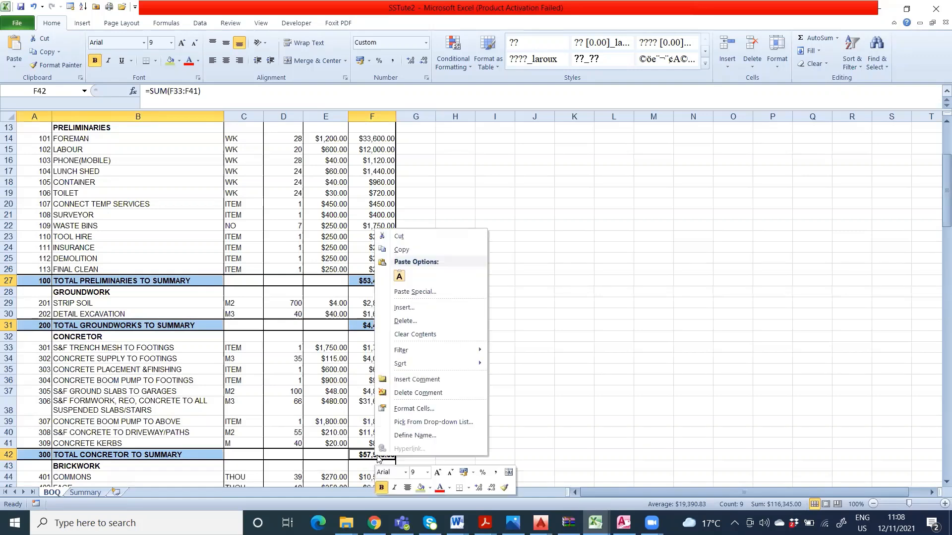
left_click(402, 249)
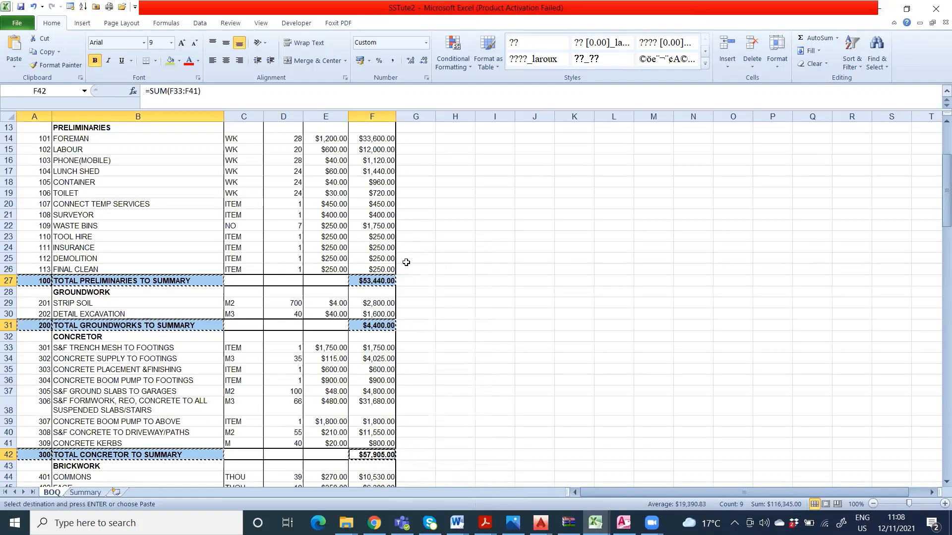
left_click(85, 493)
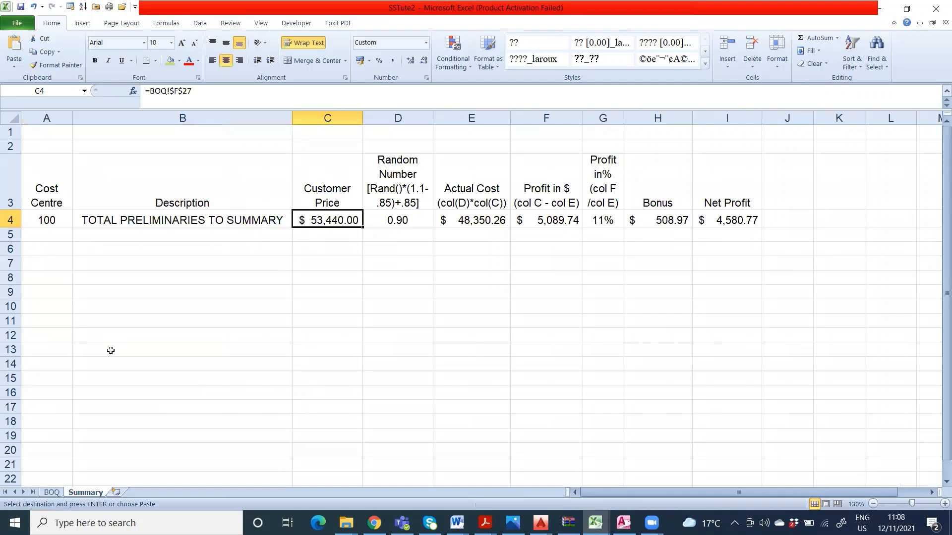
left_click(58, 233)
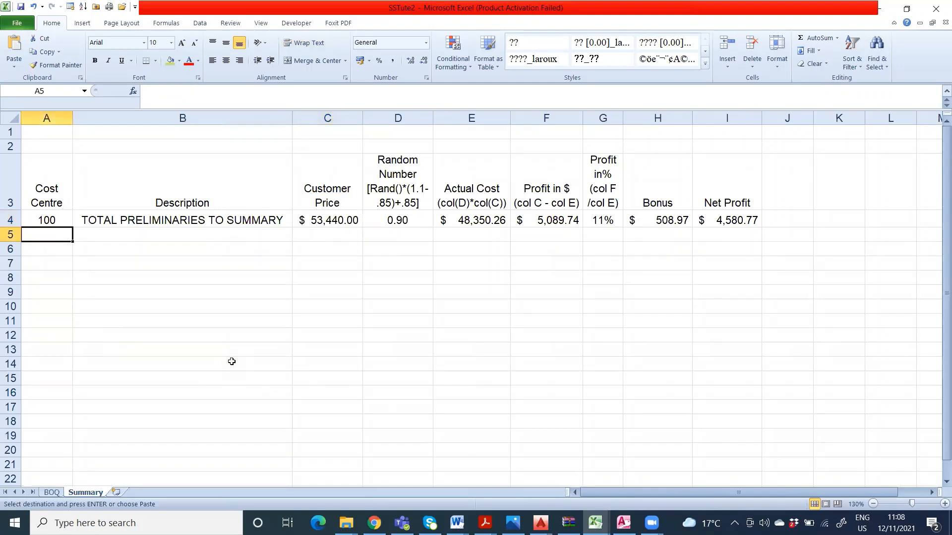
right_click(54, 235)
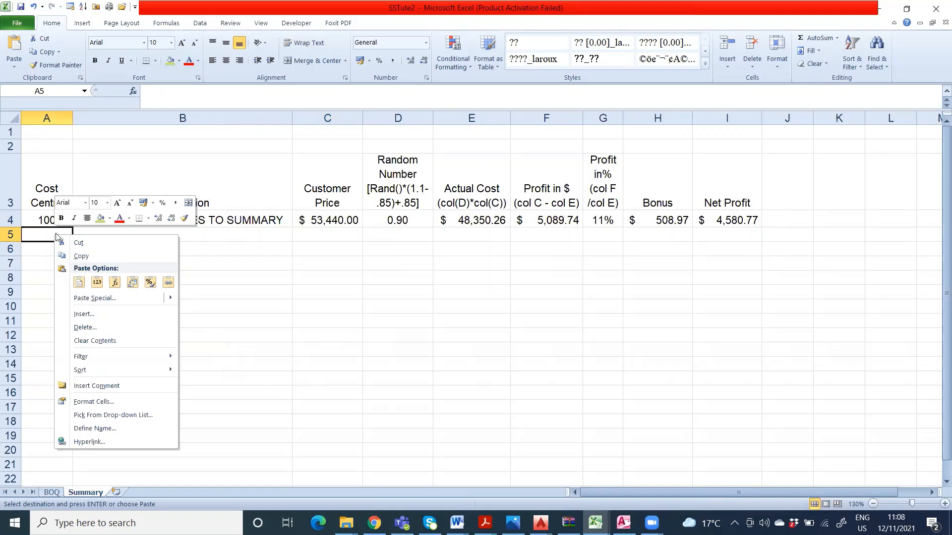
left_click(79, 282)
left_click(170, 283)
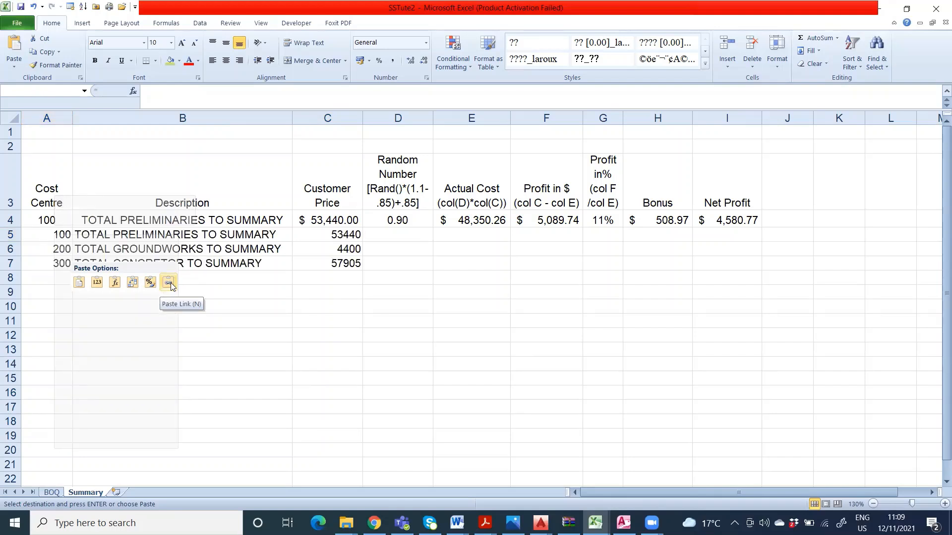
key("ctrl+z")
right_click(53, 234)
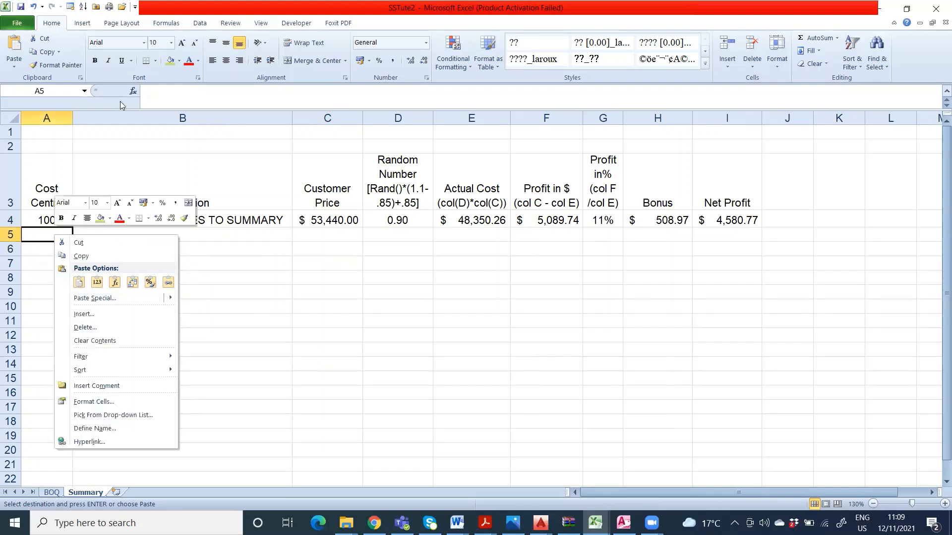
Step: Paste the copied preliminaries, groundworks and concretor totals as links starting at Summary cell A5, using Paste Special with Paste Link
left_click(14, 70)
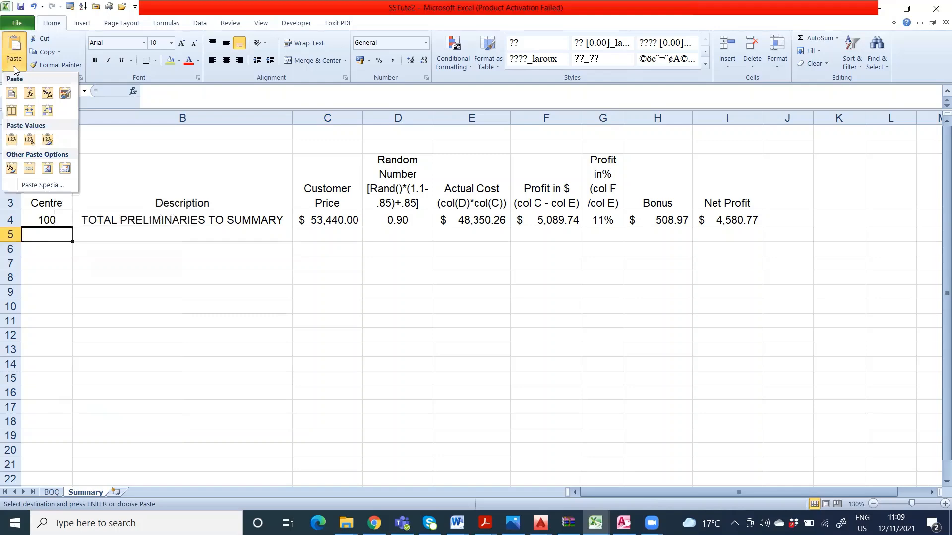
left_click(48, 185)
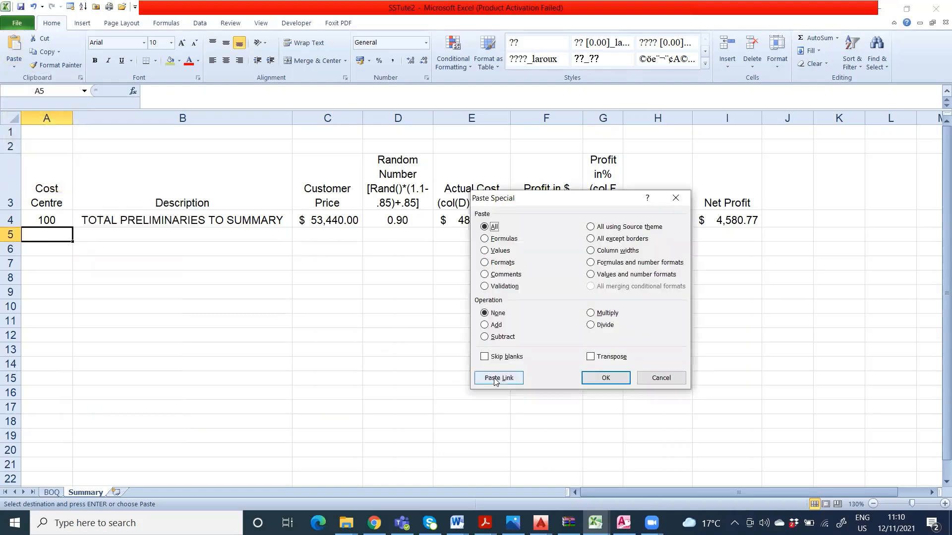
left_click(496, 379)
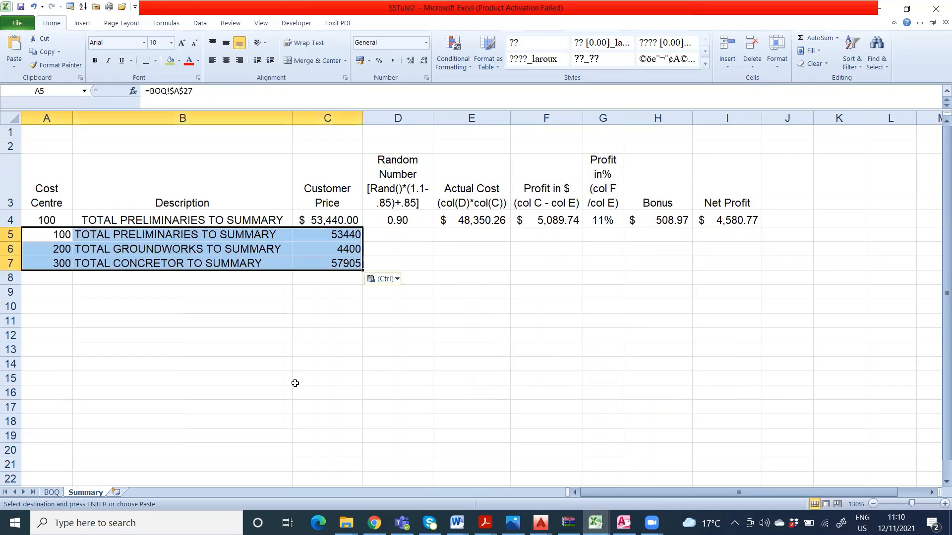
left_click(324, 289)
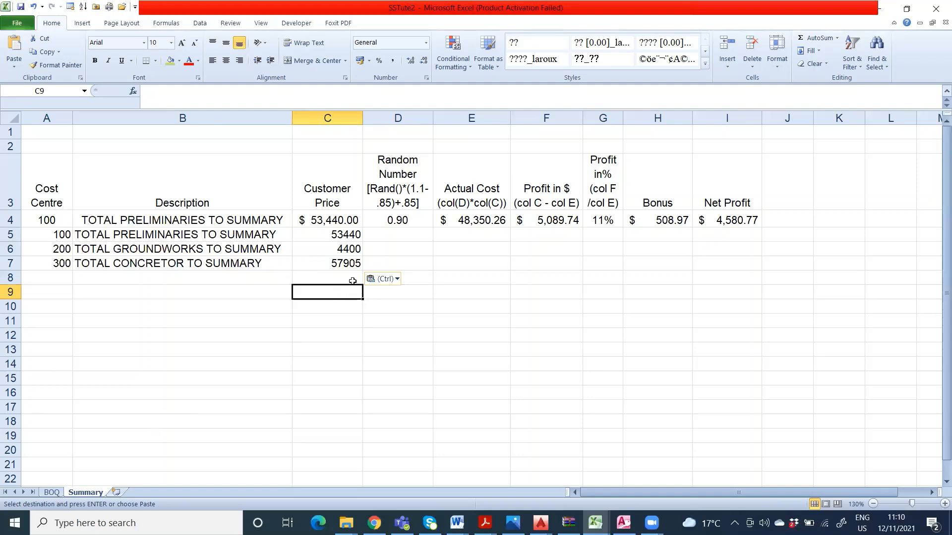
left_click(380, 261)
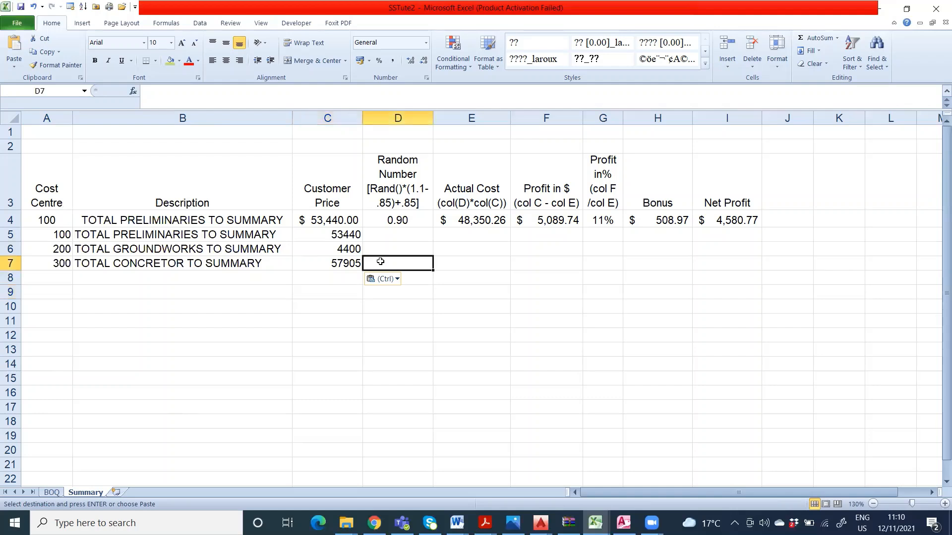
left_click(389, 336)
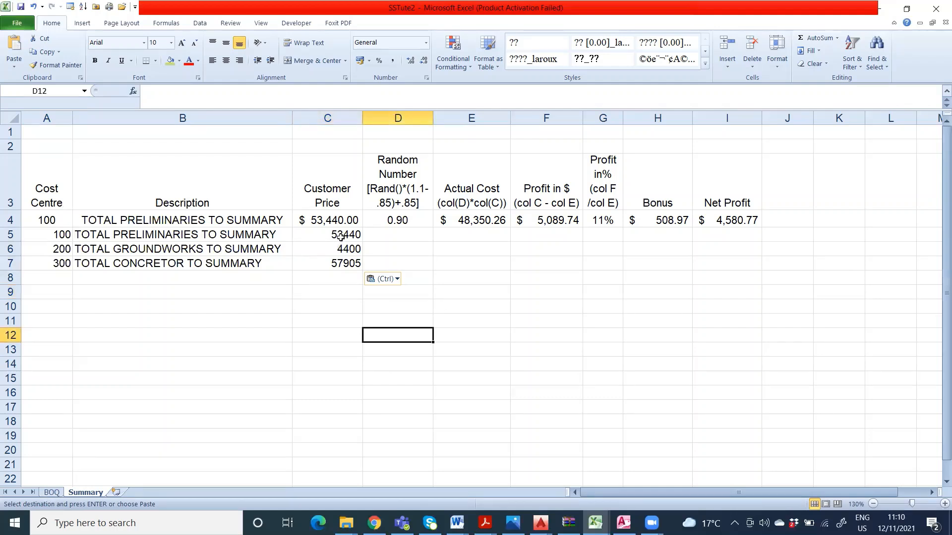
Step: Set the FINAL CLEAN quantity on the BOQ worksheet to 5 and check the linked preliminaries price on the Summary worksheet
left_click(52, 493)
key("Escape")
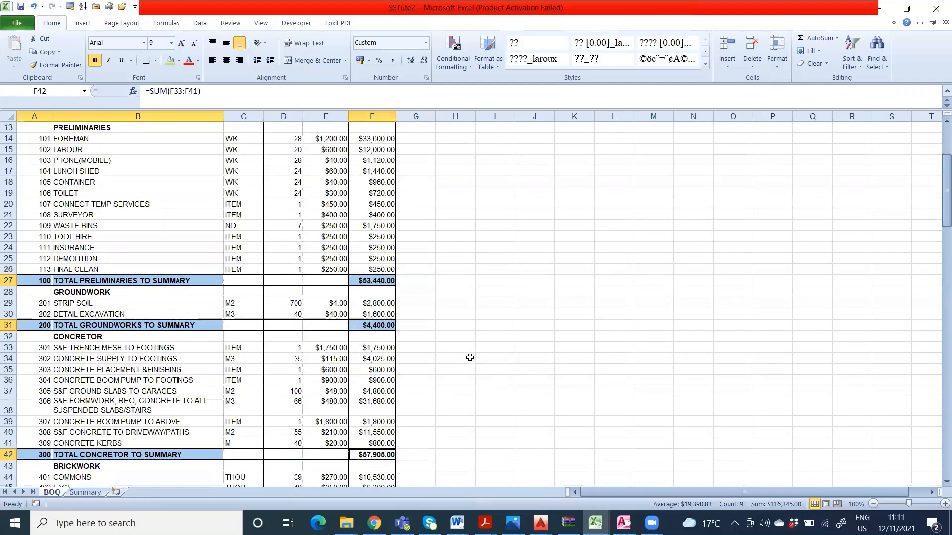
left_click(468, 349)
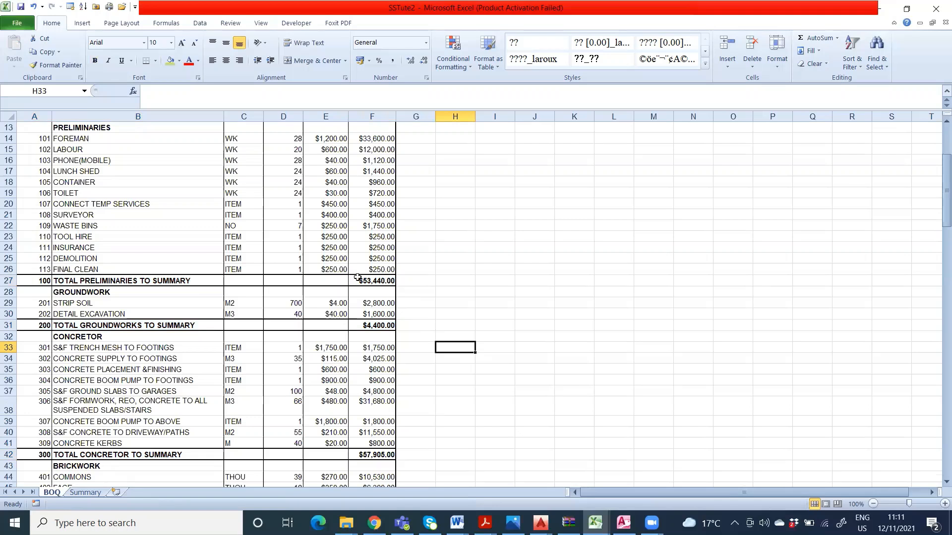
left_click(297, 270)
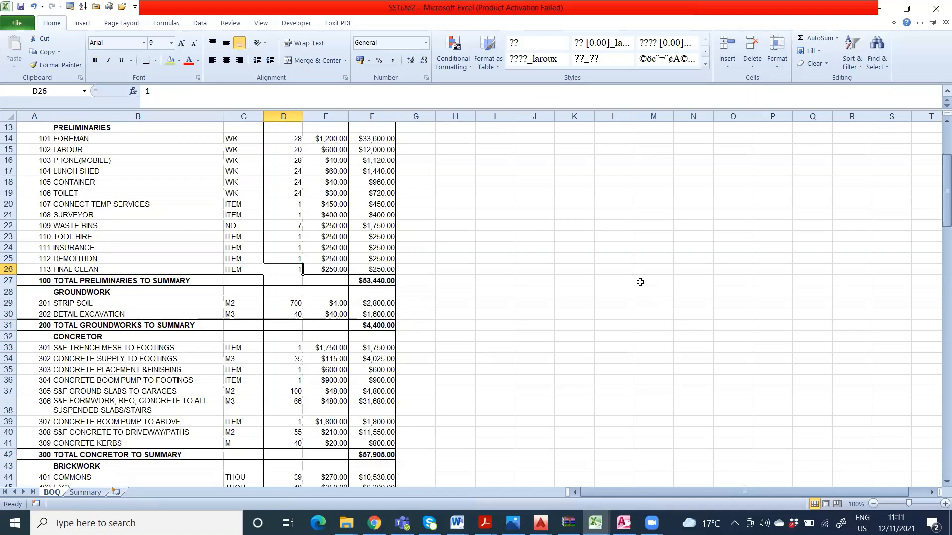
type("5")
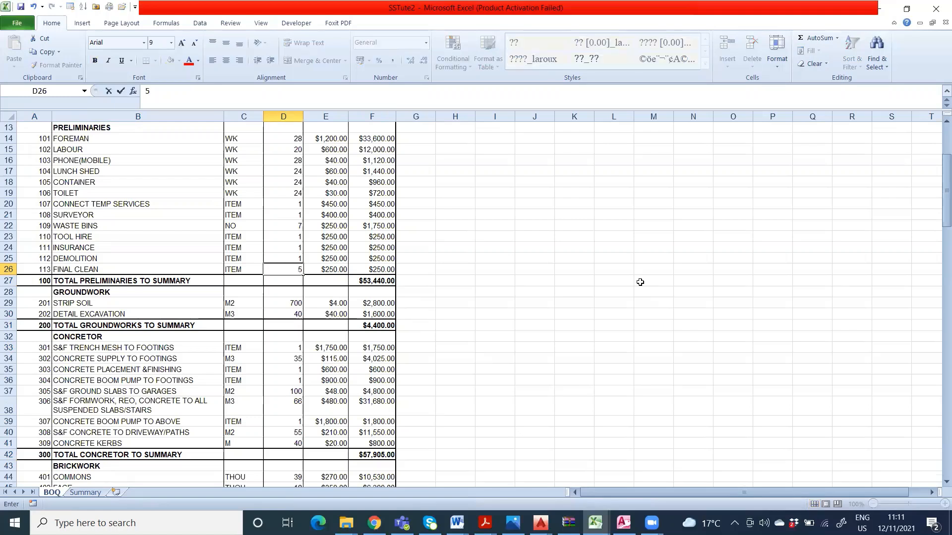
key("Return")
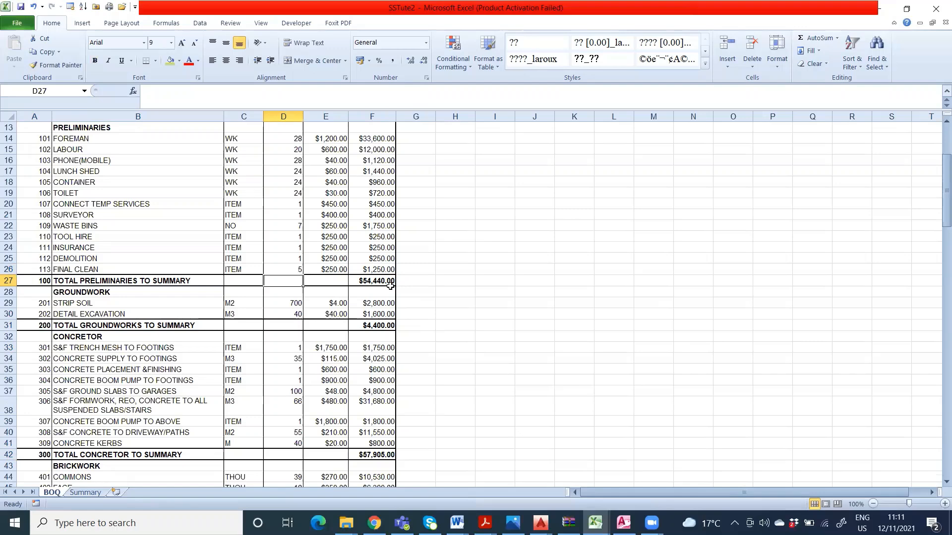
left_click(87, 493)
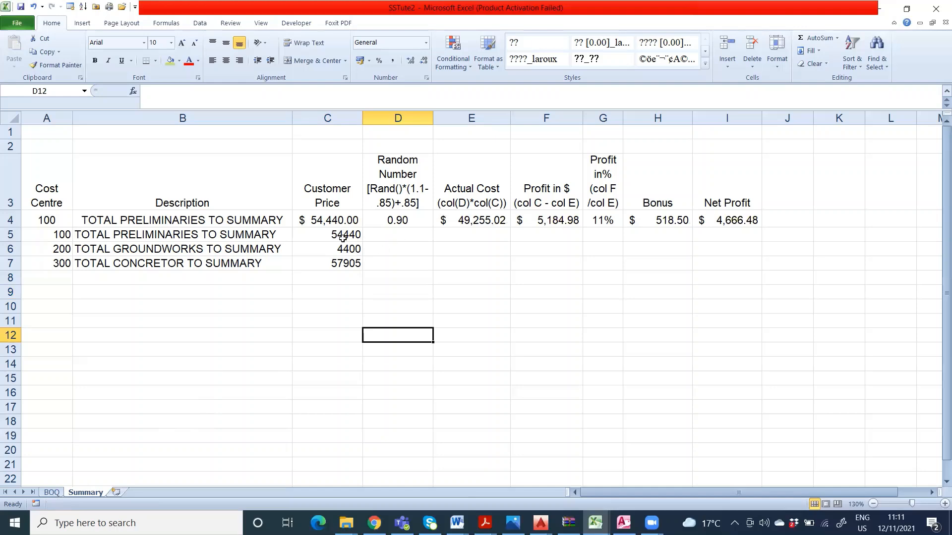
Step: Restore the FINAL CLEAN quantity in BOQ cell D26 to 1
left_click(52, 493)
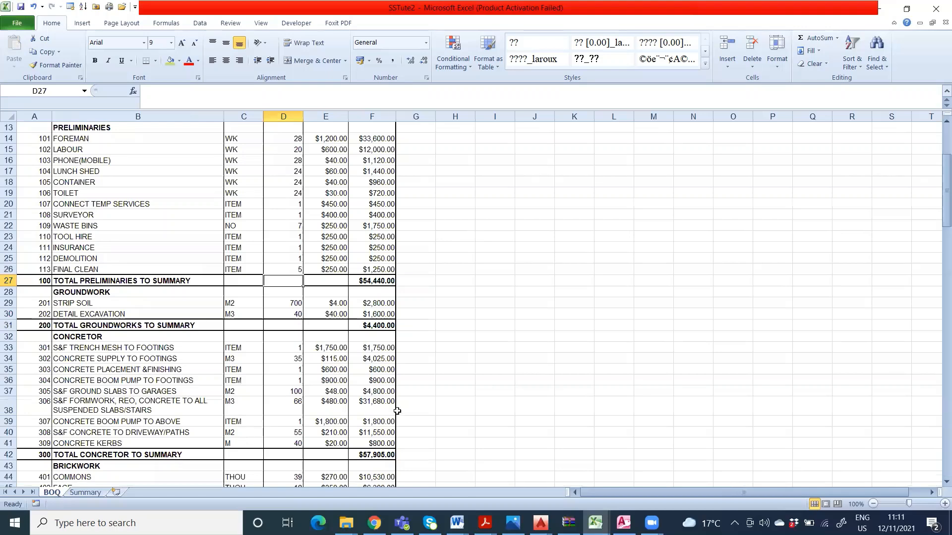
left_click(292, 271)
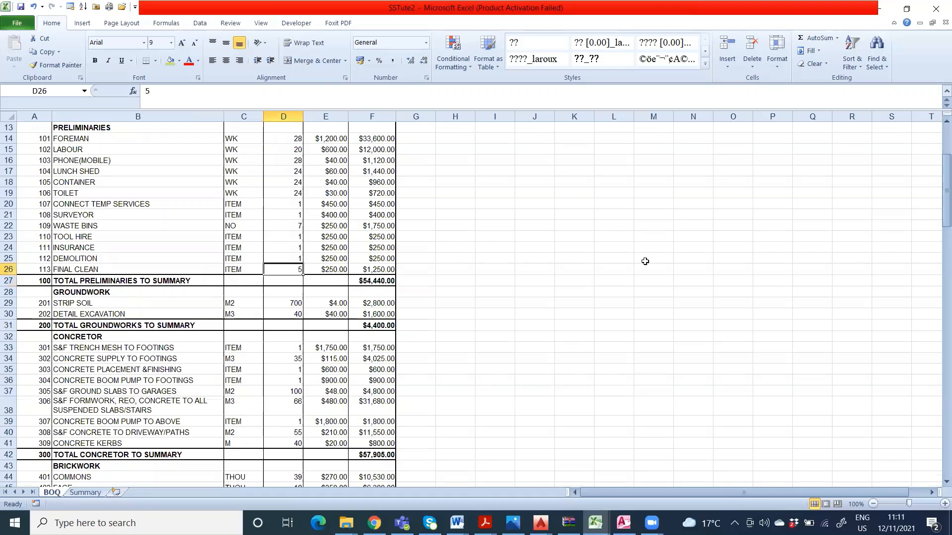
type("1")
key("Return")
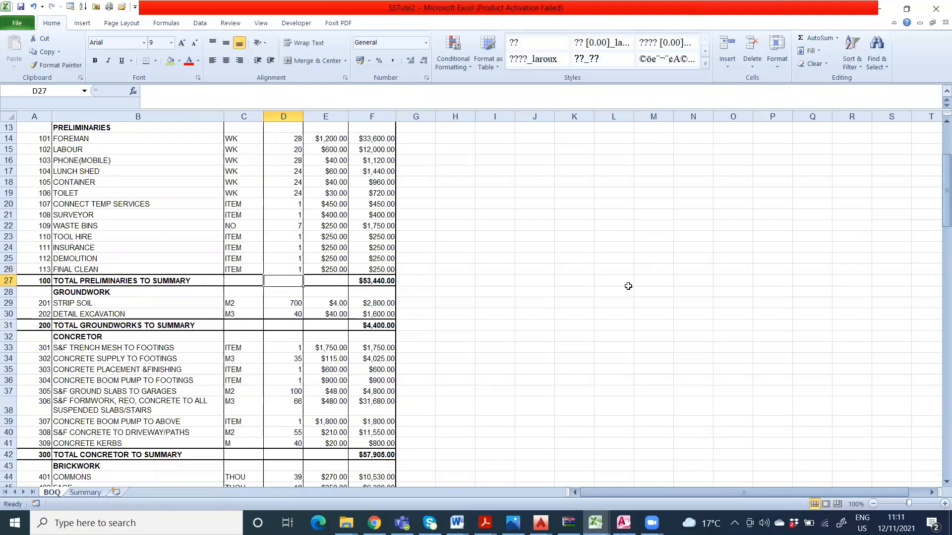
Step: Return to the Summary worksheet and check the linked customer price for preliminaries in cell C5
left_click(84, 493)
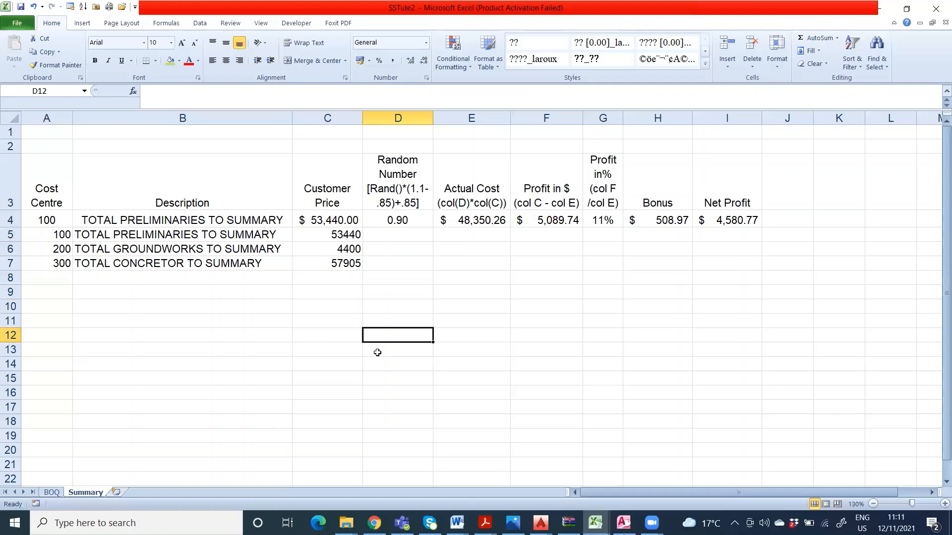
left_click(358, 235)
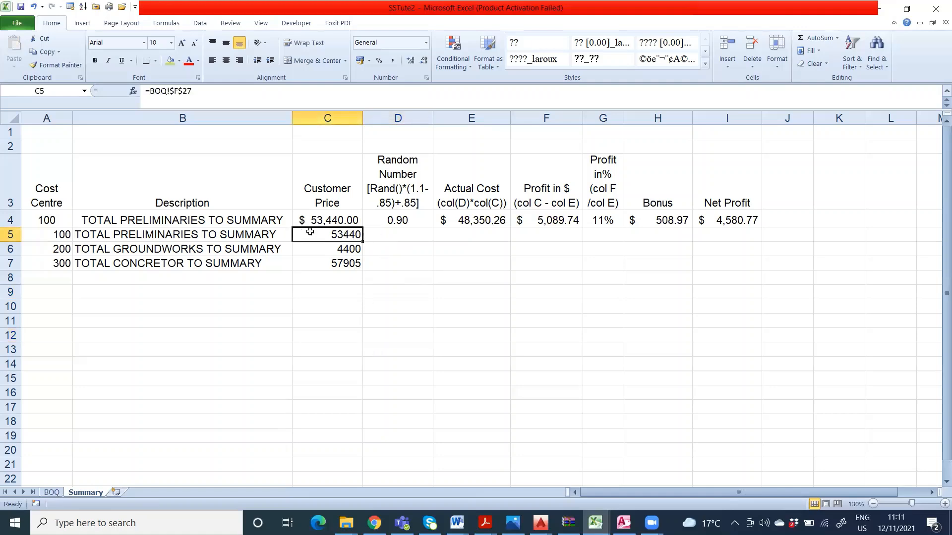
left_click(390, 248)
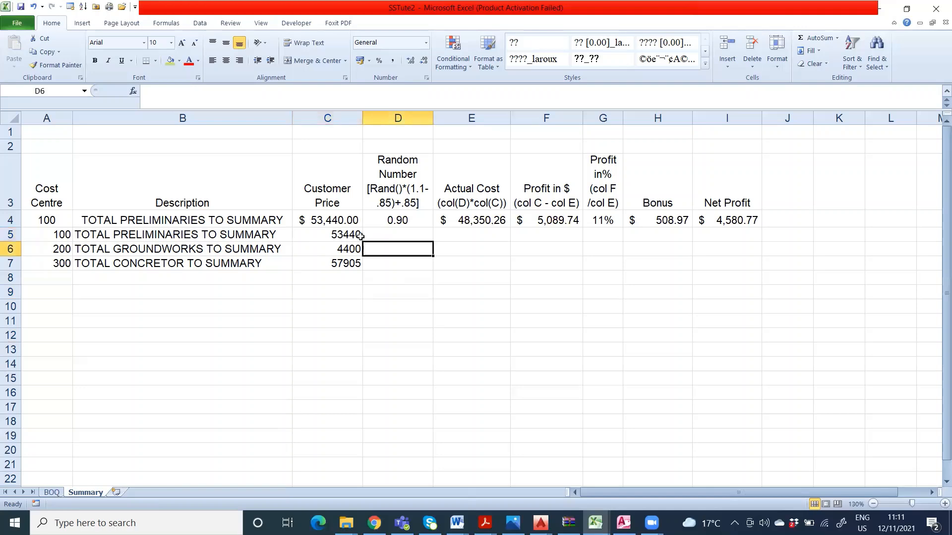
left_click(358, 236)
left_click(396, 259)
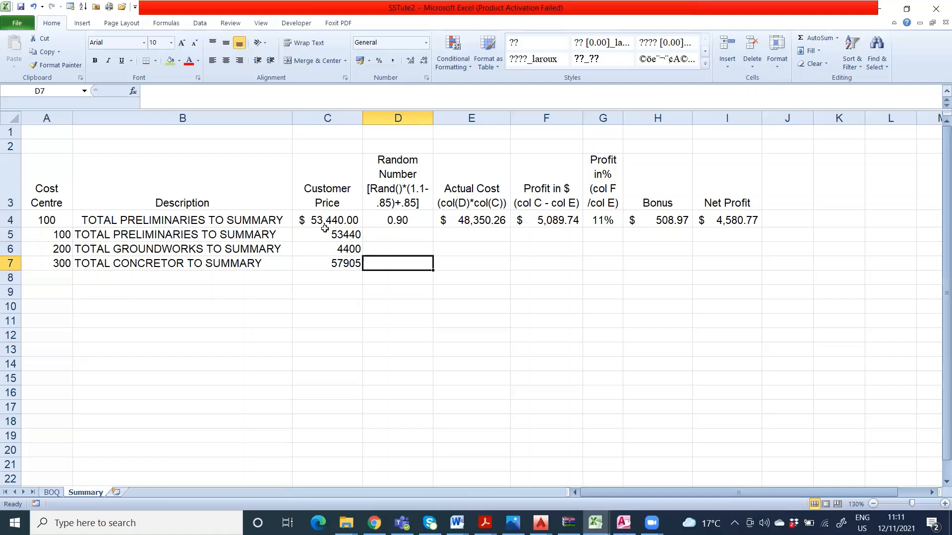
Step: Compare the link formulas behind the preliminaries customer price in Summary cells C4 and C5
left_click(309, 220)
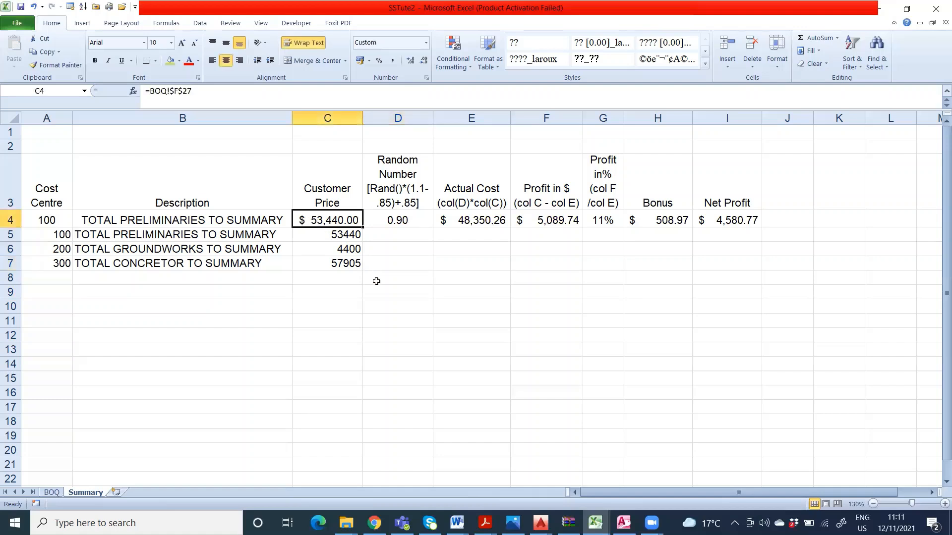
left_click(329, 232)
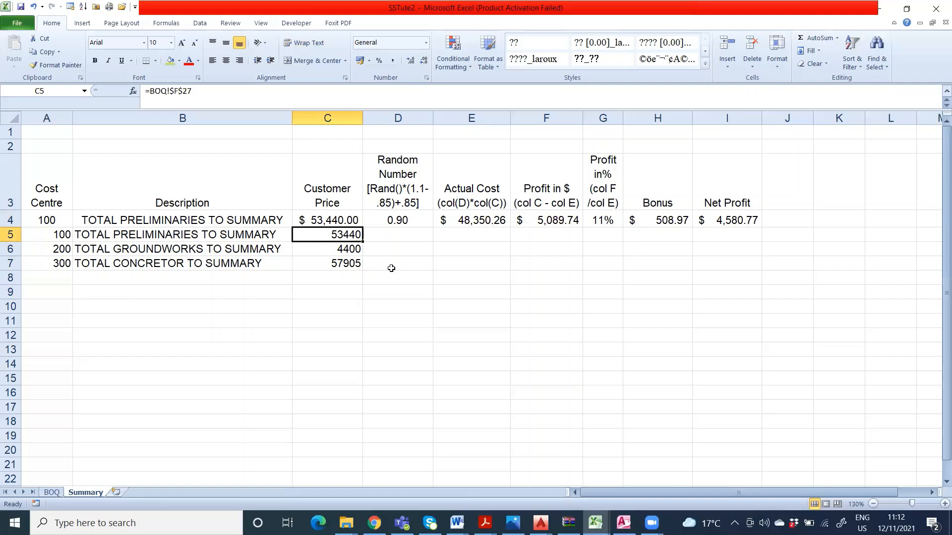
Step: Enter the random number formula =RAND()*(1.1-0.85)+0.85 in Summary cell D5
left_click(404, 235)
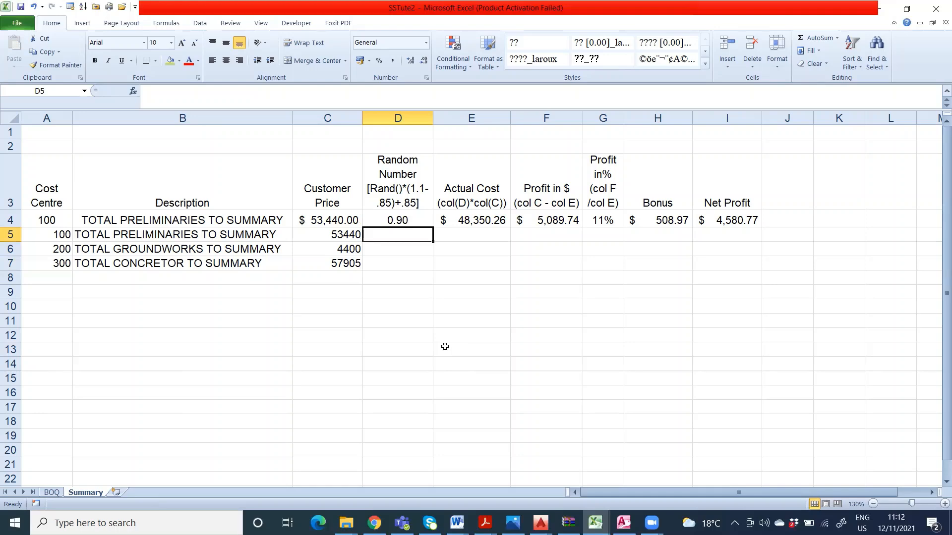
type("=")
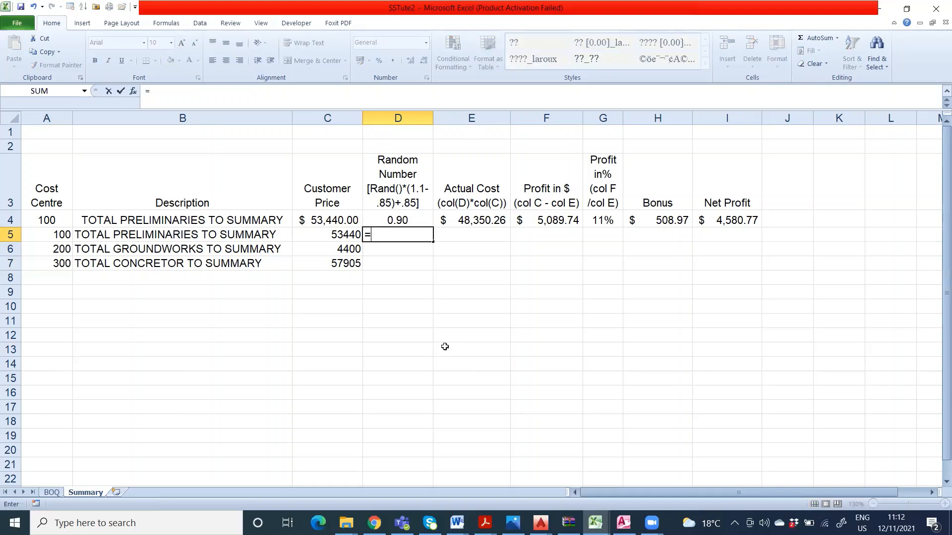
left_click(378, 235)
type("=r")
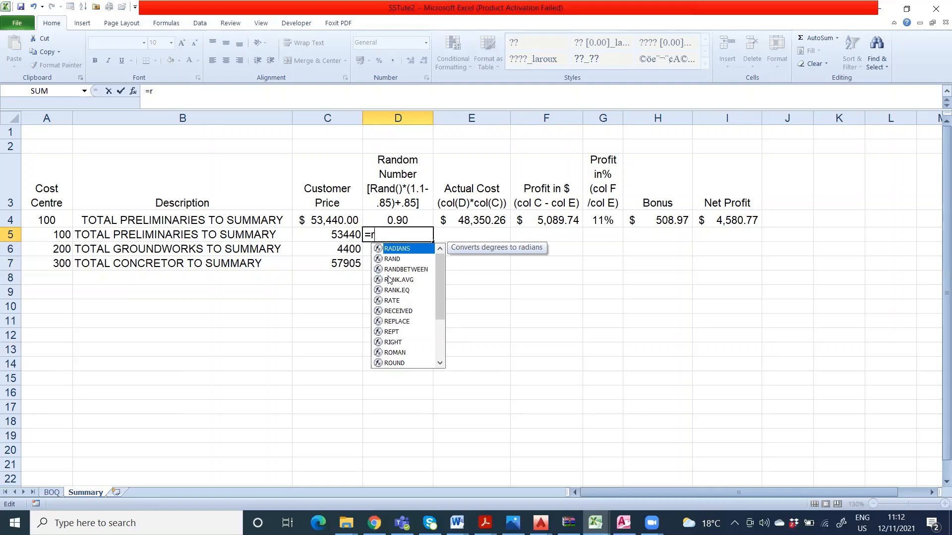
type("a")
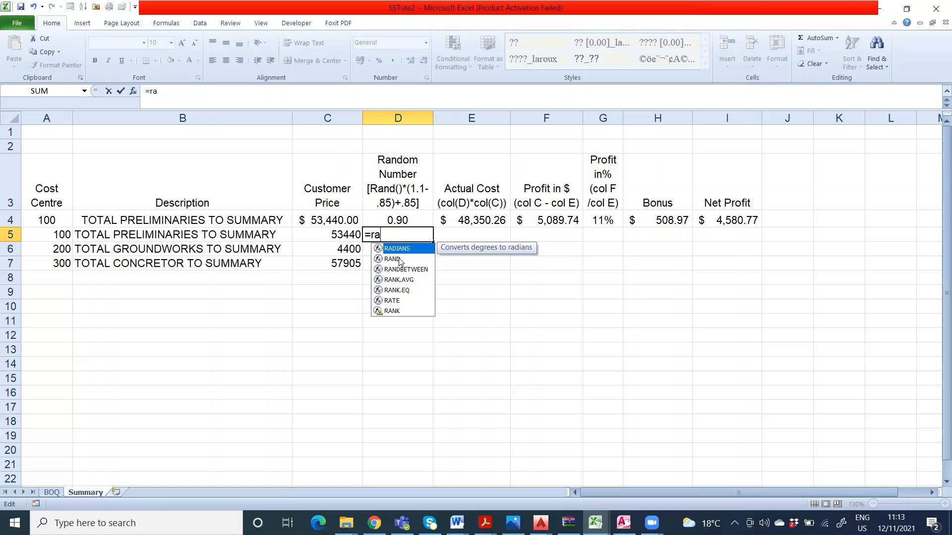
left_click(402, 262)
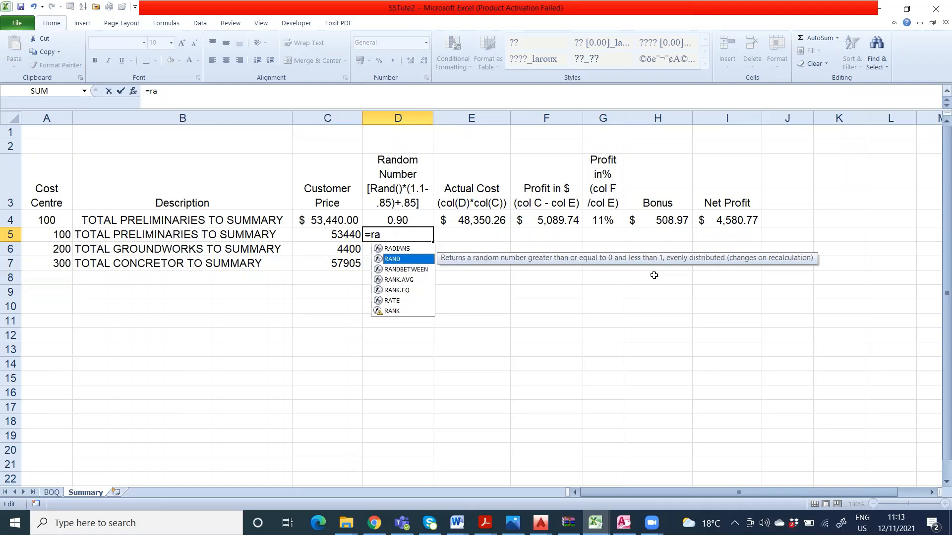
left_click(425, 273)
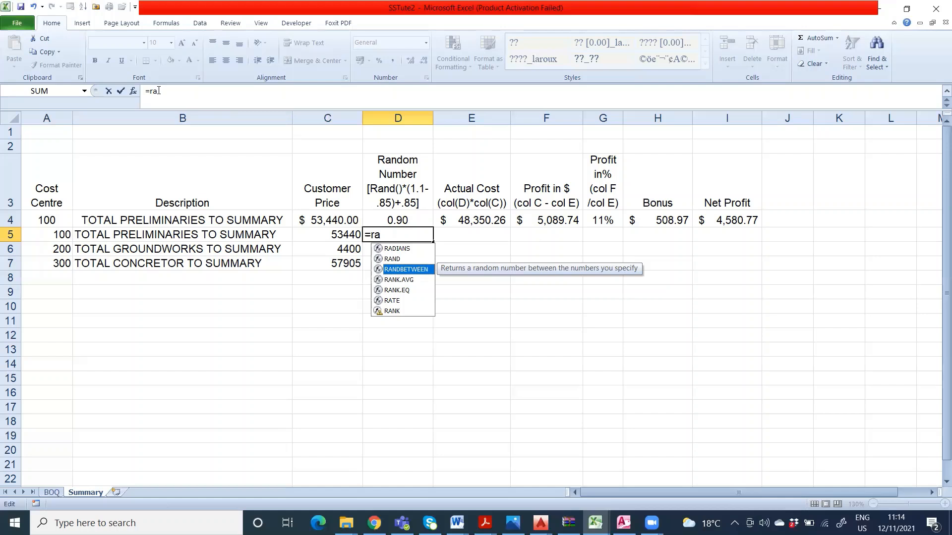
type("nd")
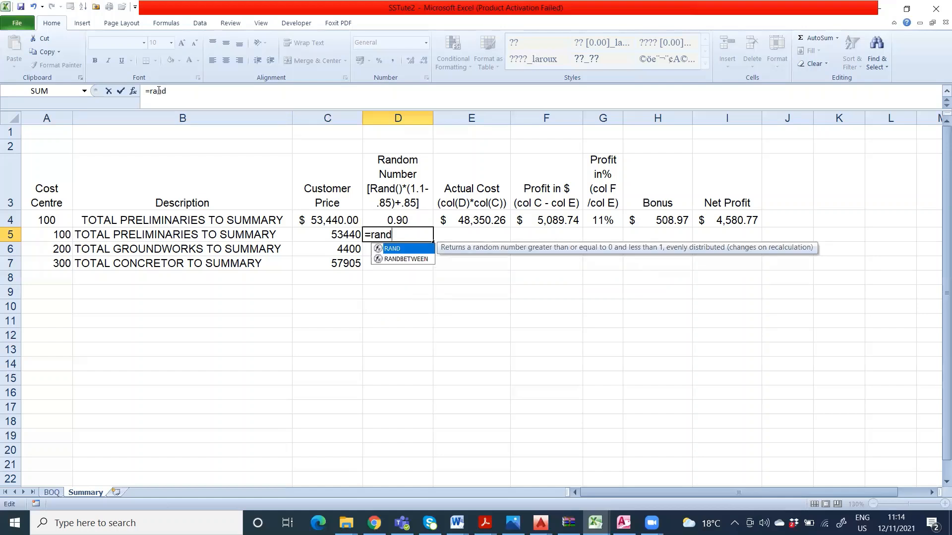
type("()")
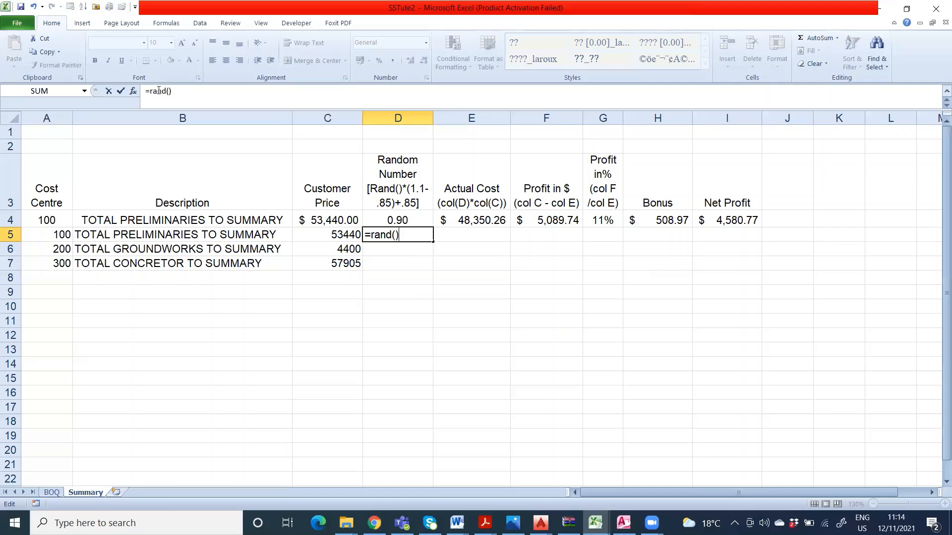
type("*(1.1-0.85)+")
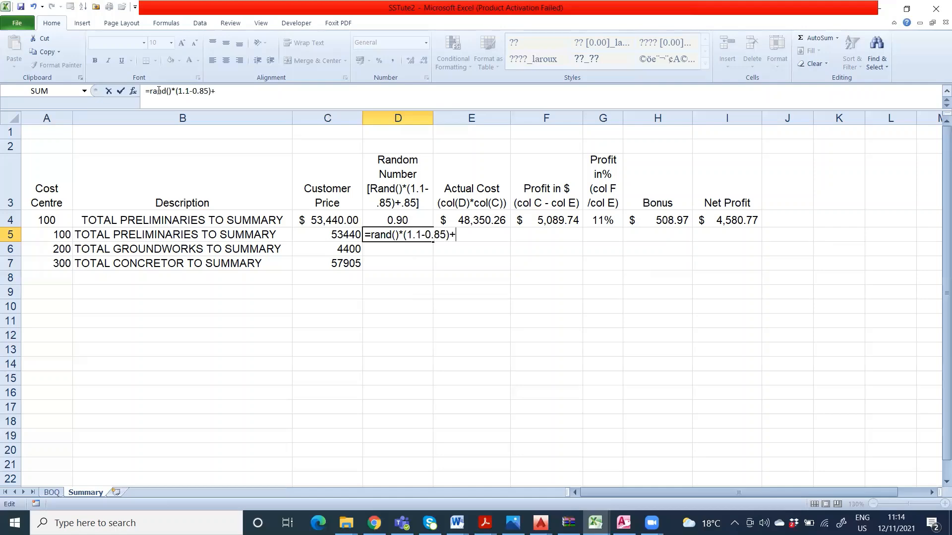
type("0.85")
key("Return")
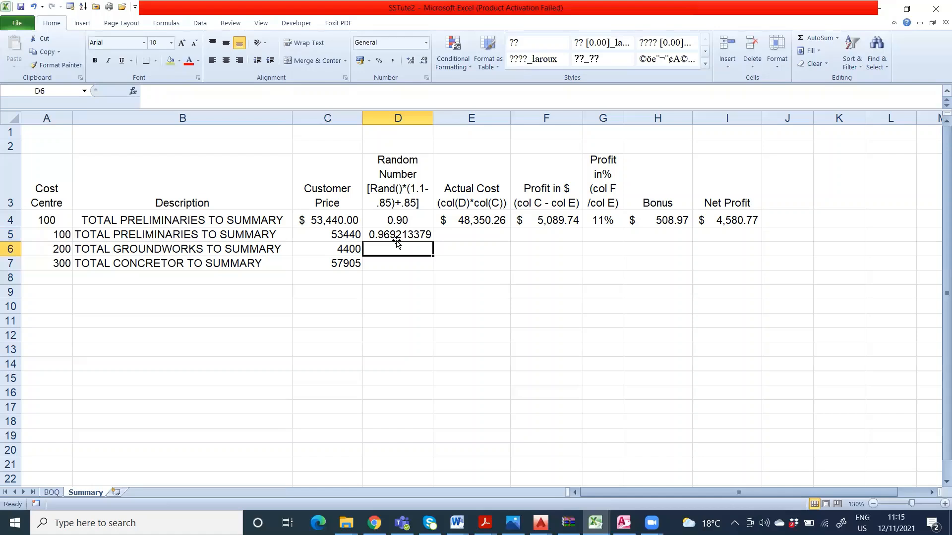
left_click(458, 290)
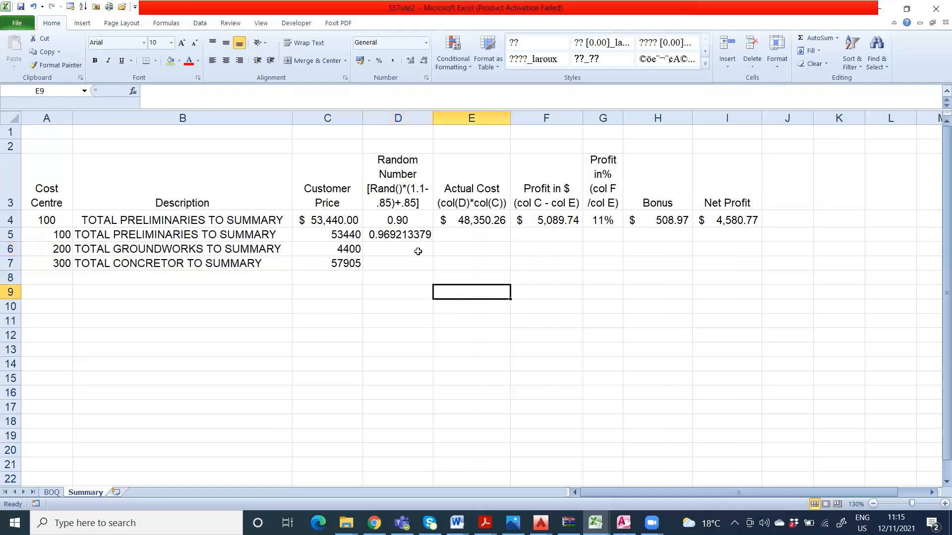
Step: Fill the random number formula from D5 down to D7
left_click(416, 239)
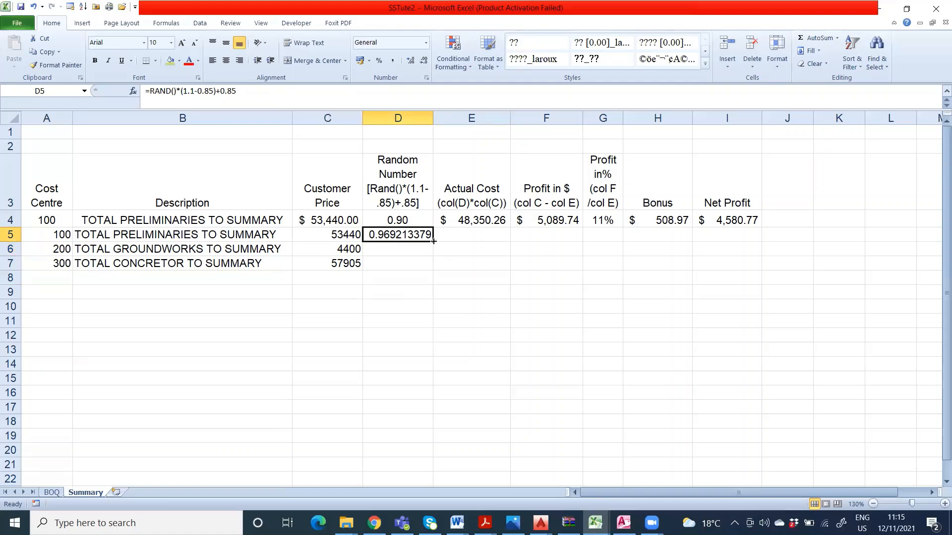
left_click_drag(433, 241, 433, 270)
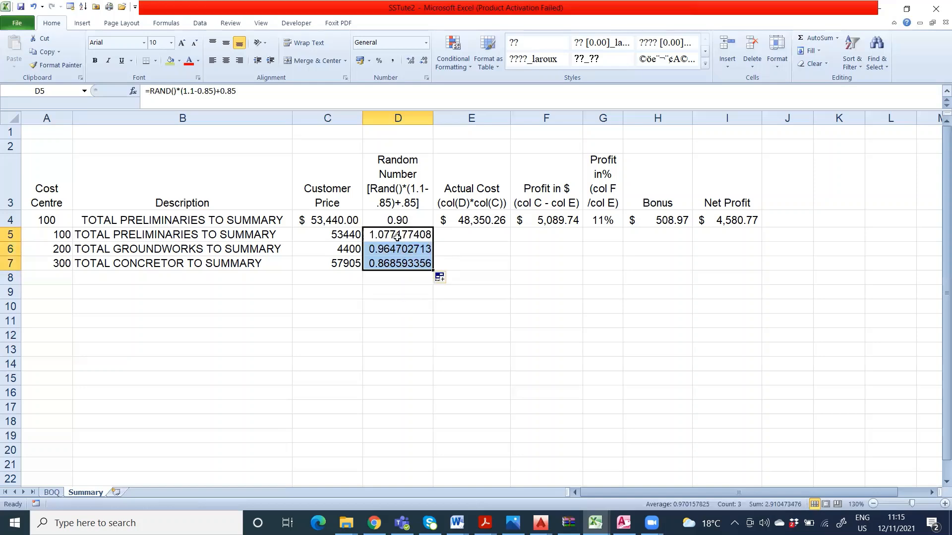
left_click(460, 291)
Step: Examine the formulas in row 4 from cost centre through profit in dollars, comparing A4 with the linked cell A5
left_click(461, 232)
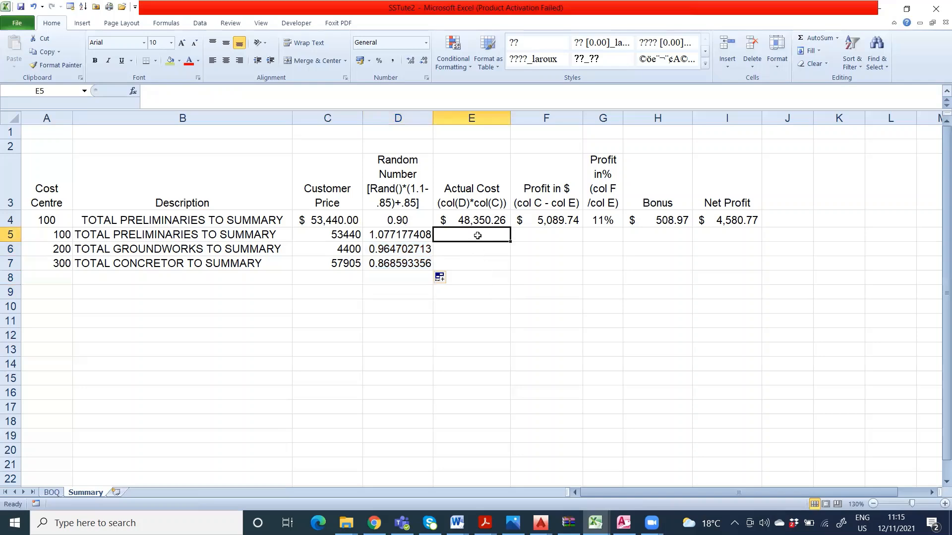
left_click(480, 220)
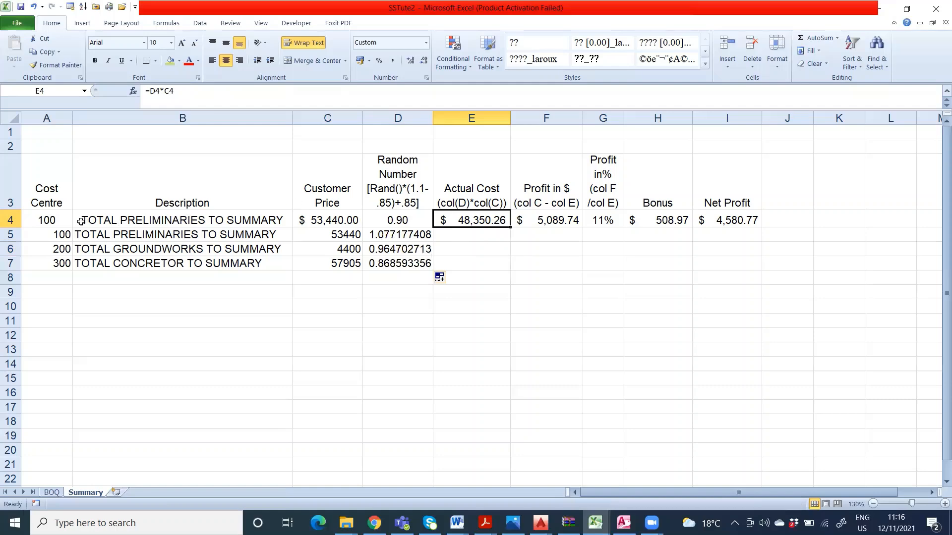
left_click(66, 222)
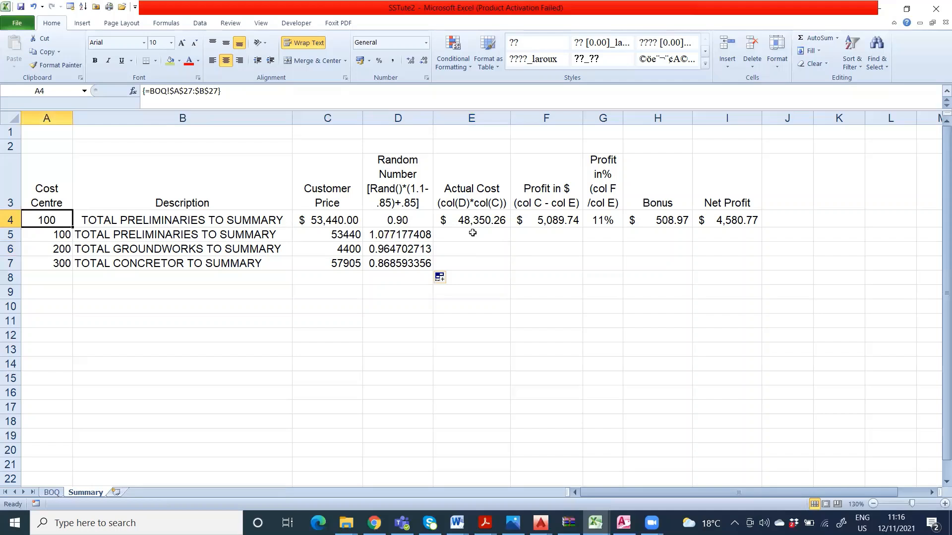
left_click(67, 235)
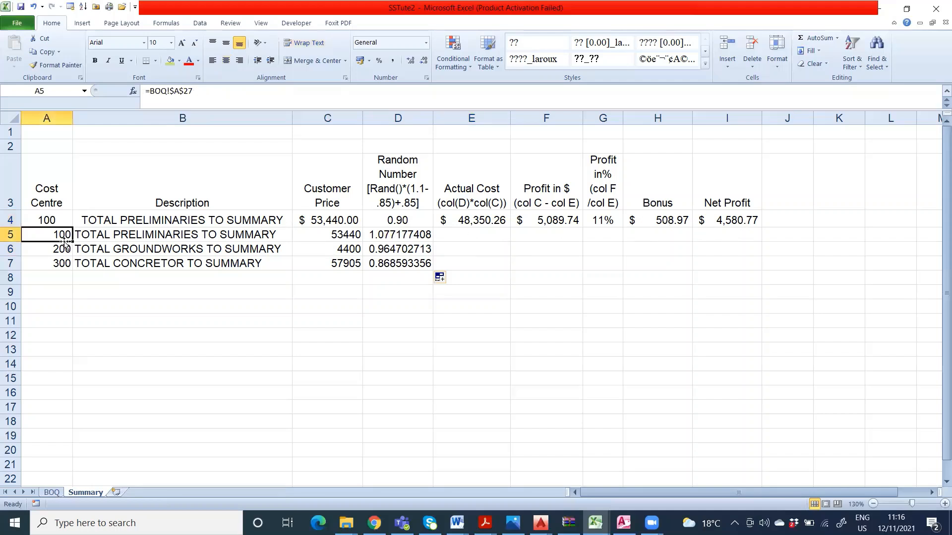
left_click(53, 221)
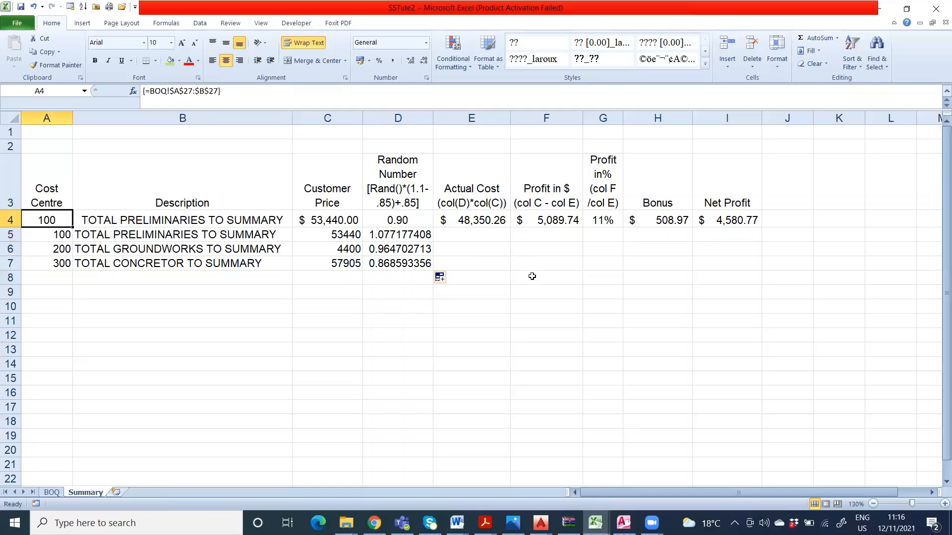
left_click(533, 243)
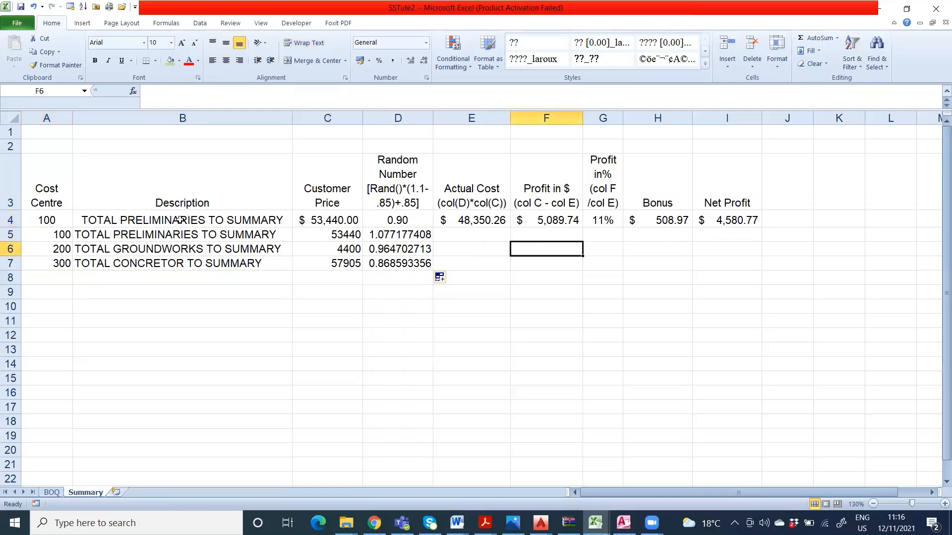
left_click(67, 221)
left_click(95, 215)
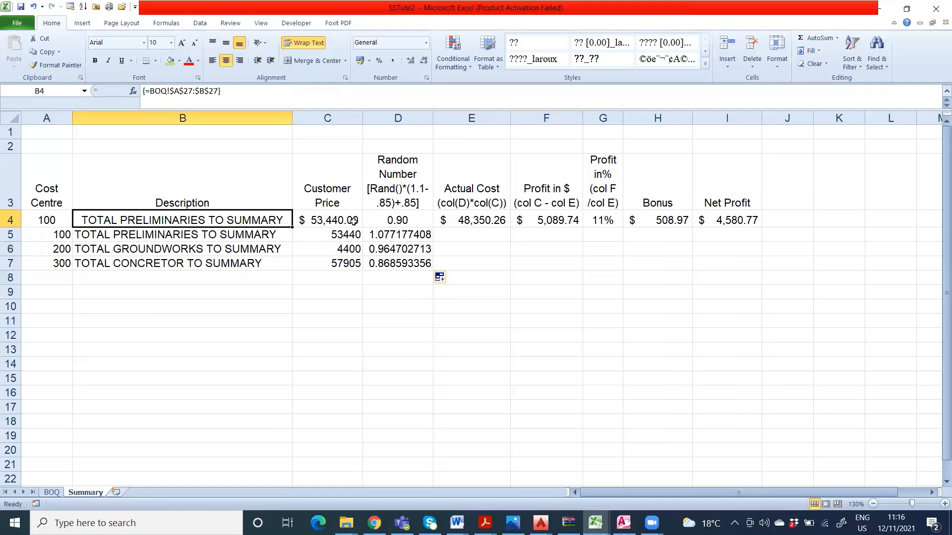
left_click(421, 223)
left_click(464, 226)
left_click(537, 223)
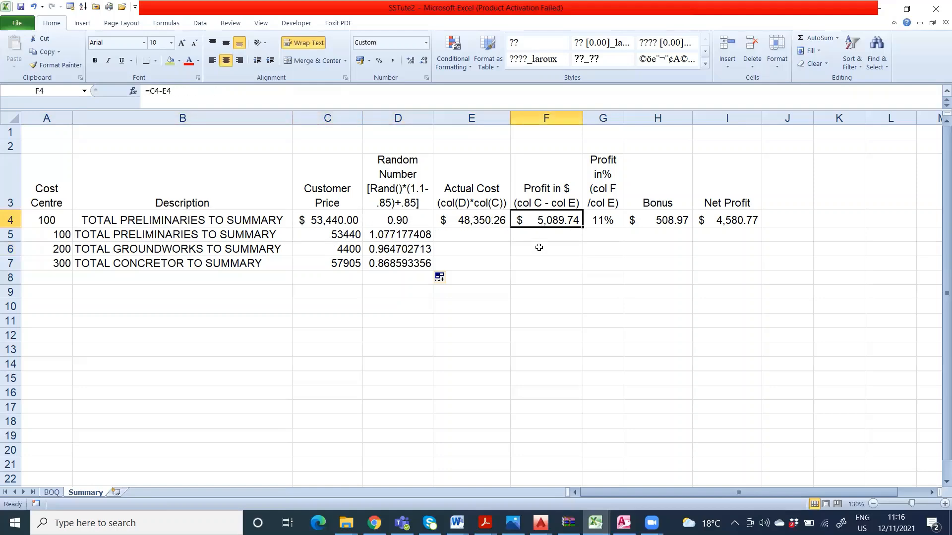
left_click(541, 248)
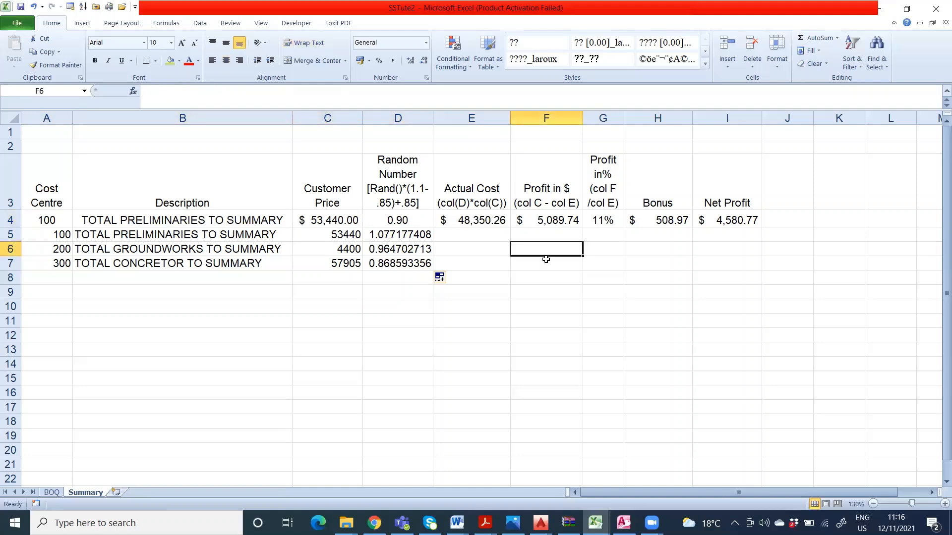
Step: Calculate the preliminaries actual cost in cell E5 with the formula =D5*C5
left_click(494, 233)
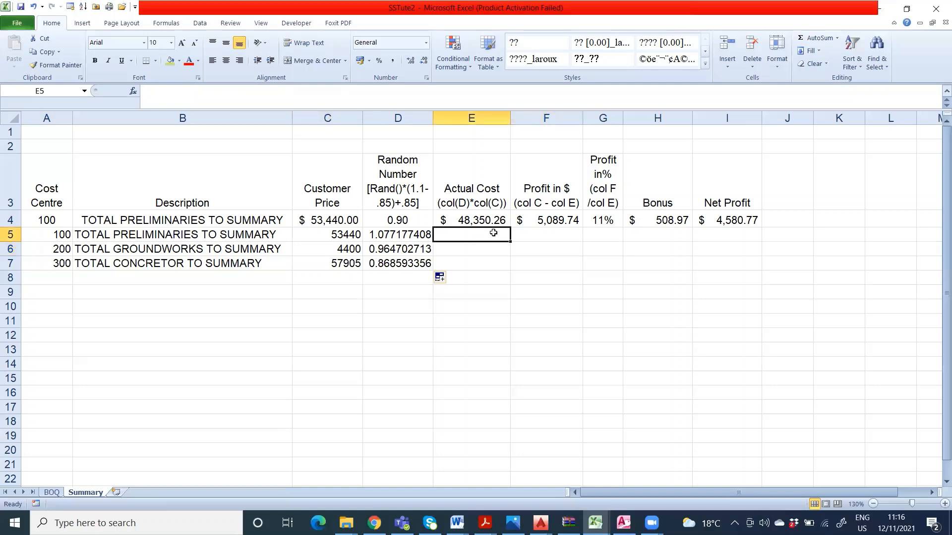
type("=")
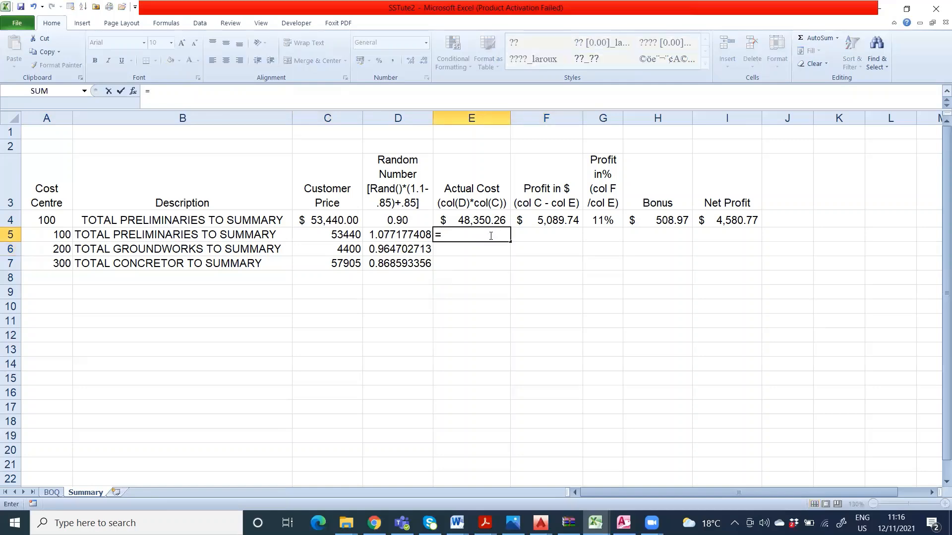
left_click(368, 235)
type("*")
left_click(349, 239)
key("Return")
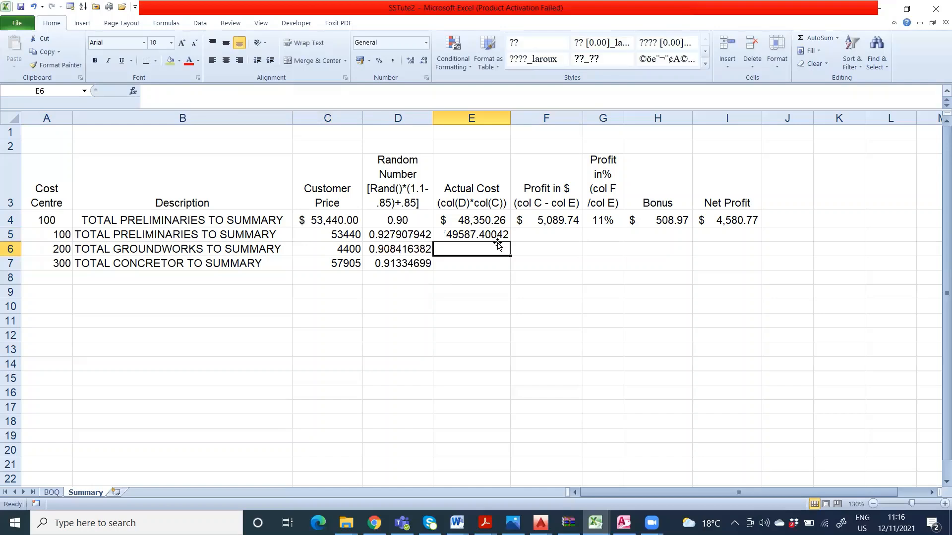
Step: Fill the actual cost formula from E5 down to E7
left_click(496, 236)
left_click_drag(510, 241, 510, 267)
left_click(505, 296)
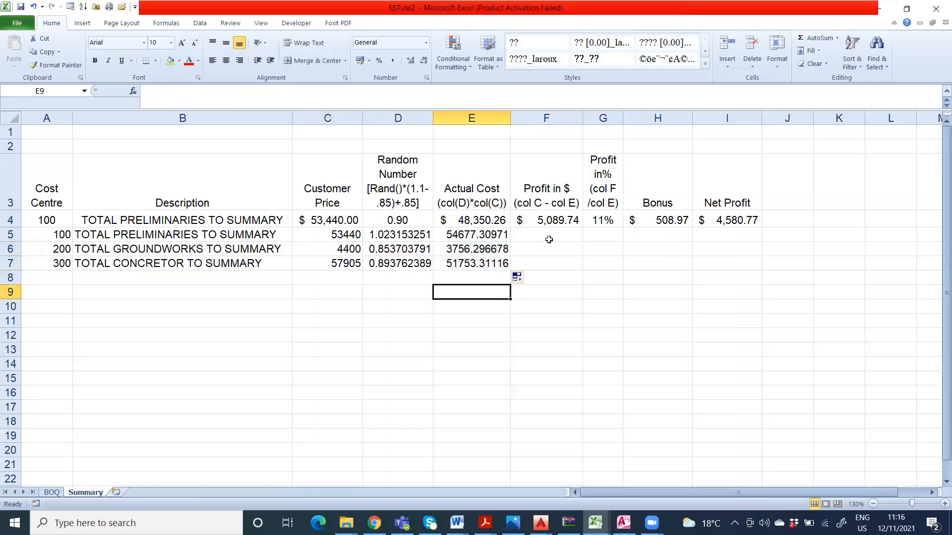
Step: Calculate the preliminaries profit in dollars in cell F5 with the formula =C5-E5
left_click(549, 241)
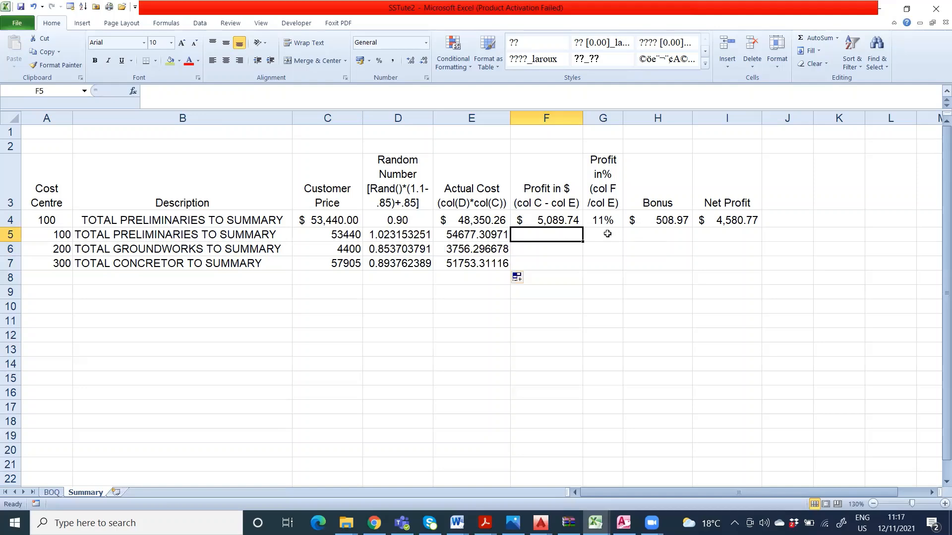
type("=")
left_click(342, 236)
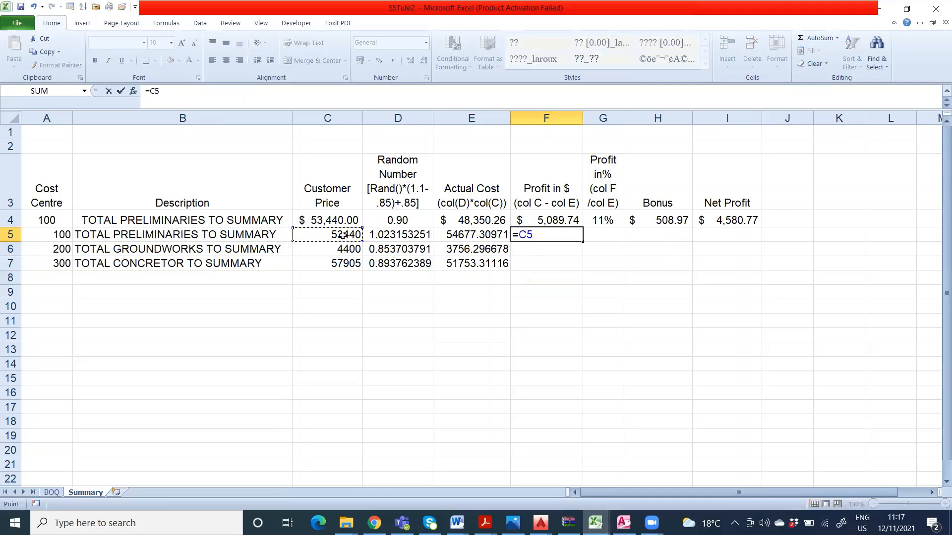
type("-")
left_click(461, 234)
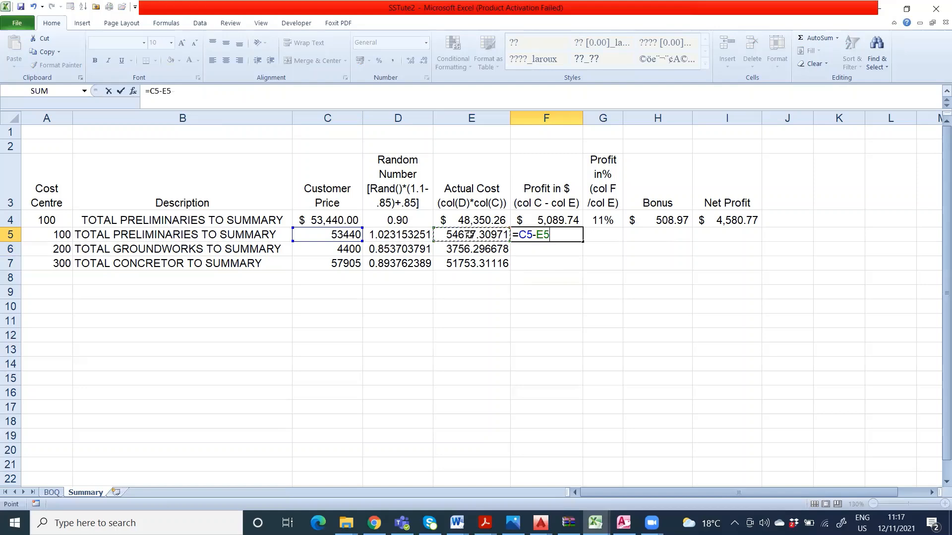
key("Return")
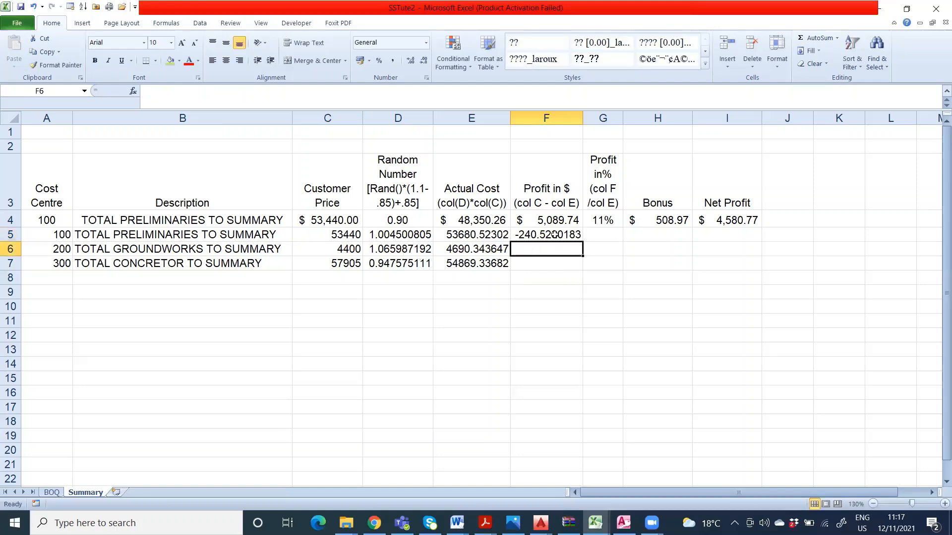
Step: Fill the dollar profit formula from F5 down to F7, and select the profit percentage cell G5
left_click(555, 235)
left_click_drag(581, 241, 568, 272)
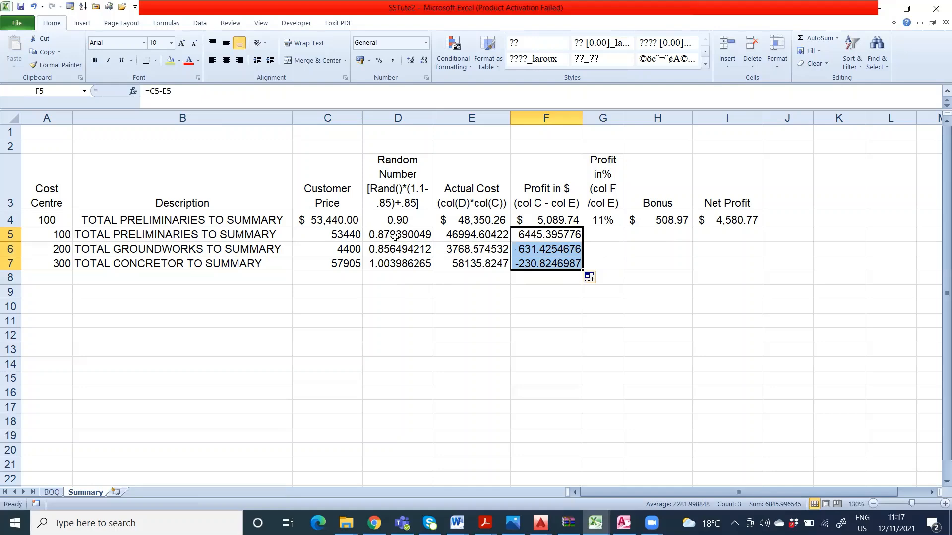
left_click(600, 262)
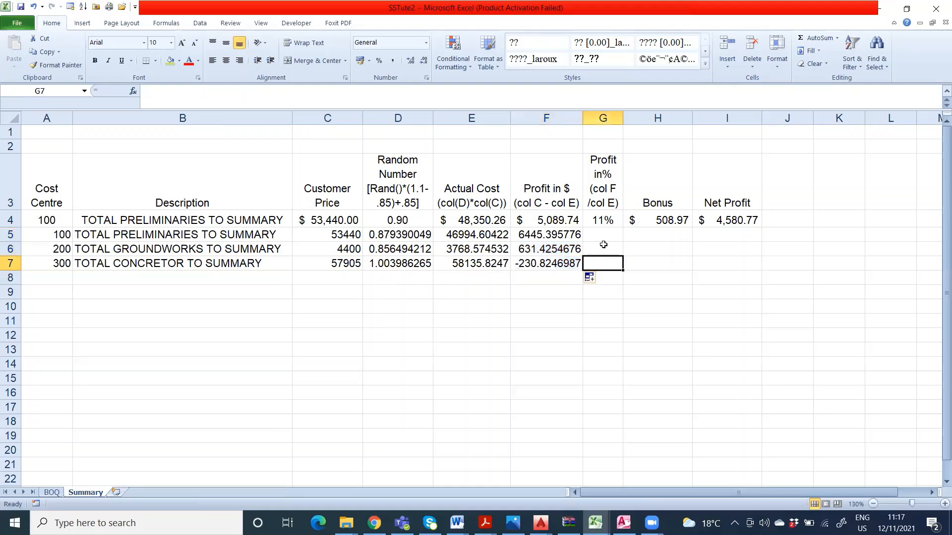
left_click(603, 234)
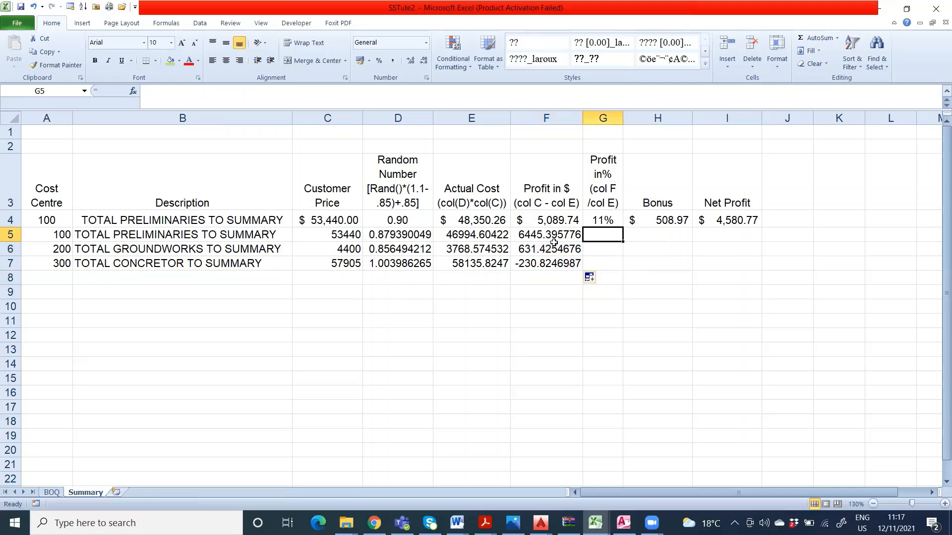
Step: Calculate the preliminaries profit percentage in cell G5 with the formula =F5/E5%
type("=")
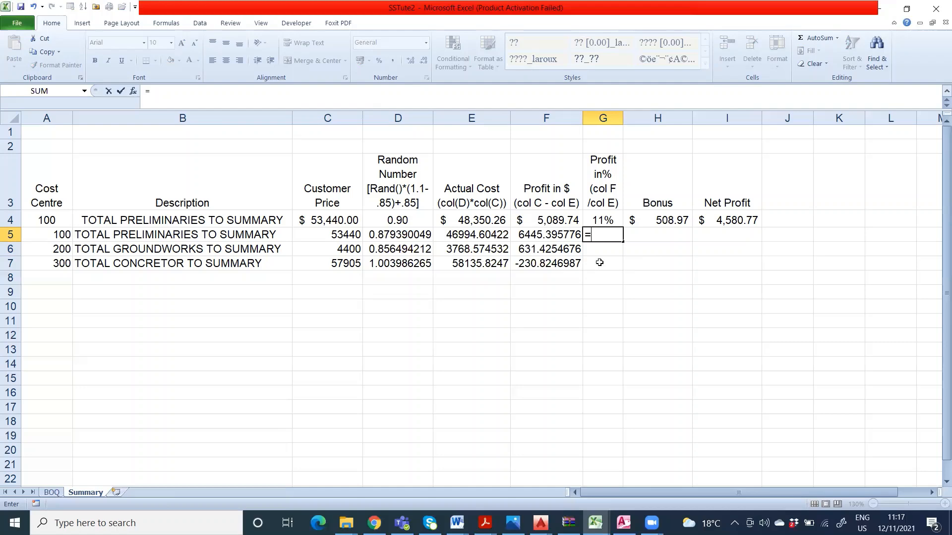
left_click(544, 237)
type("/")
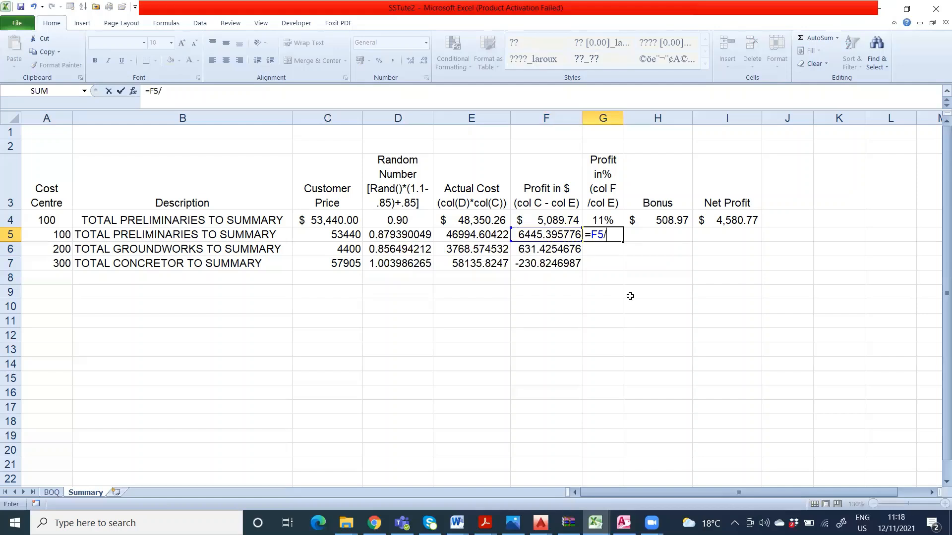
left_click(466, 231)
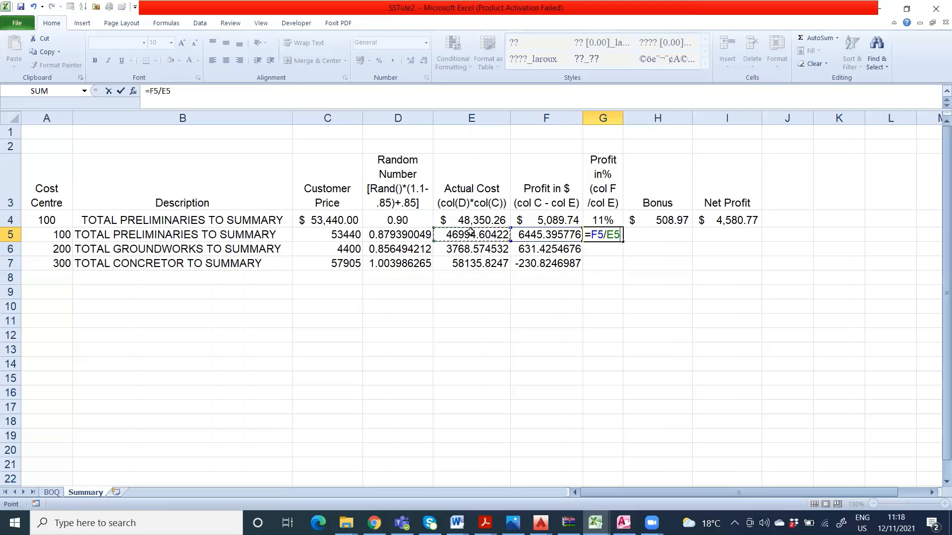
type("%")
key("Return")
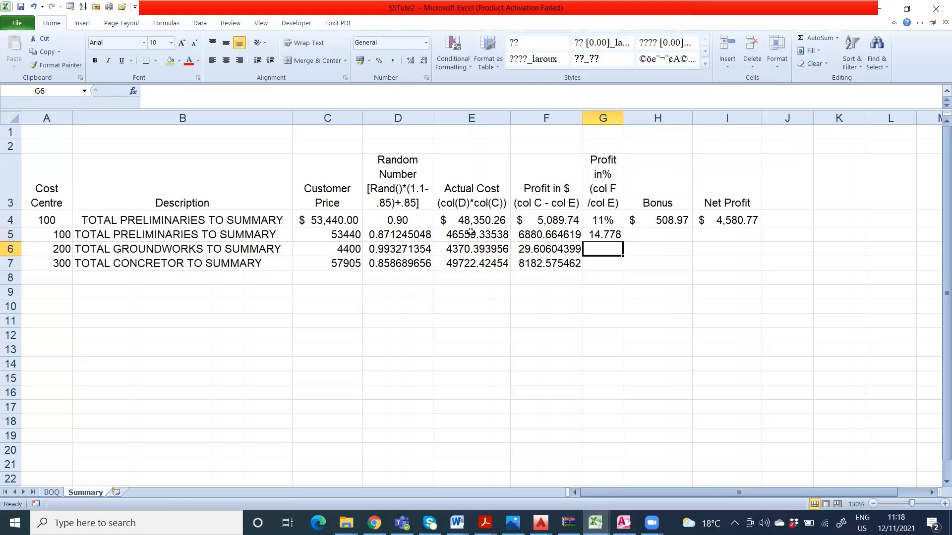
Step: Fill the profit percentage formula from G5 down to G7, and select the bonus cell H5
left_click(614, 232)
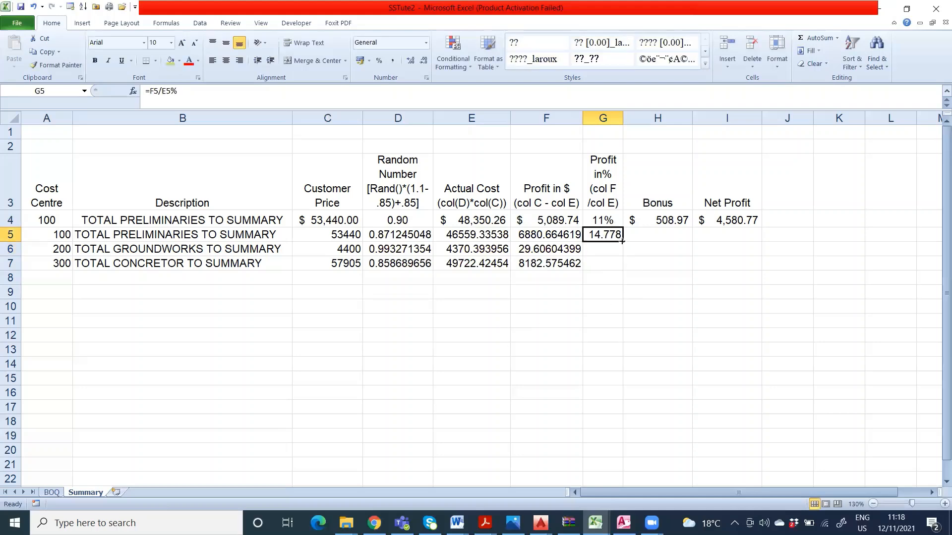
left_click_drag(623, 242, 624, 270)
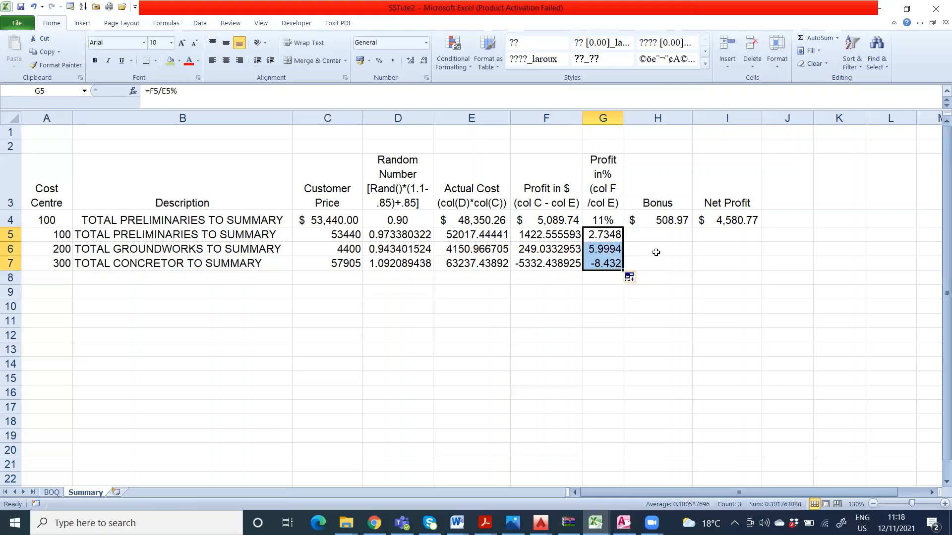
left_click(659, 236)
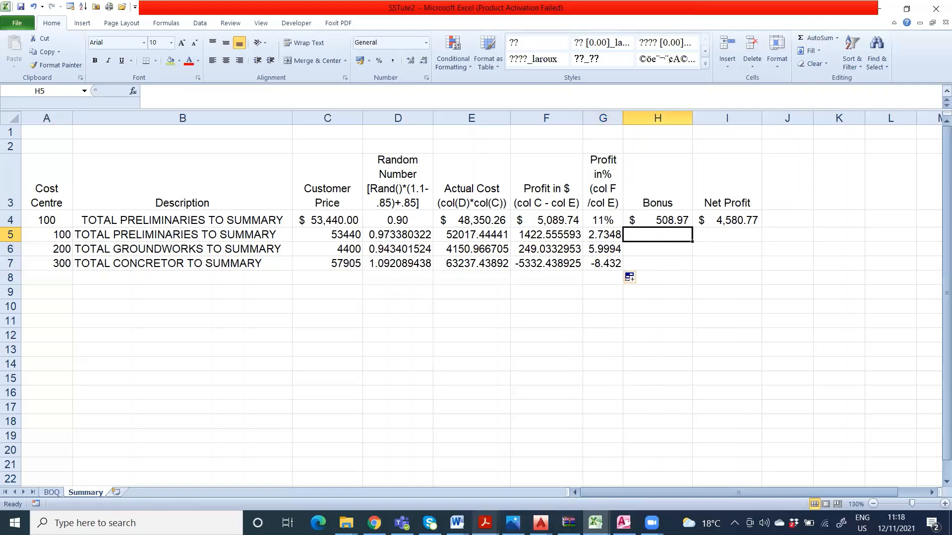
Step: Switch to the SS_ Tute 2 Word document, check the bonus and net profit tasks, and return to the Summary sheet
mouse_move(456, 523)
left_click(709, 441)
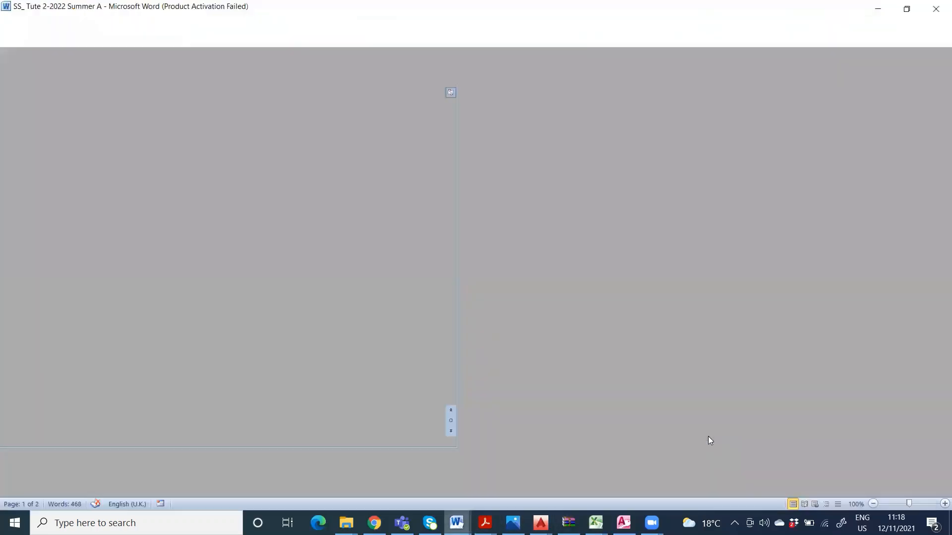
scroll(544, 374, "down", 6)
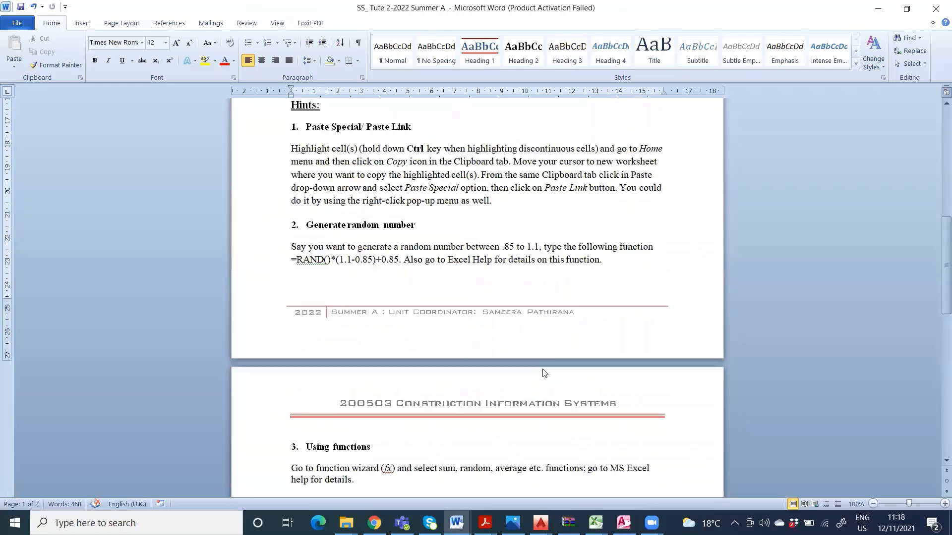
scroll(544, 373, "up", 10)
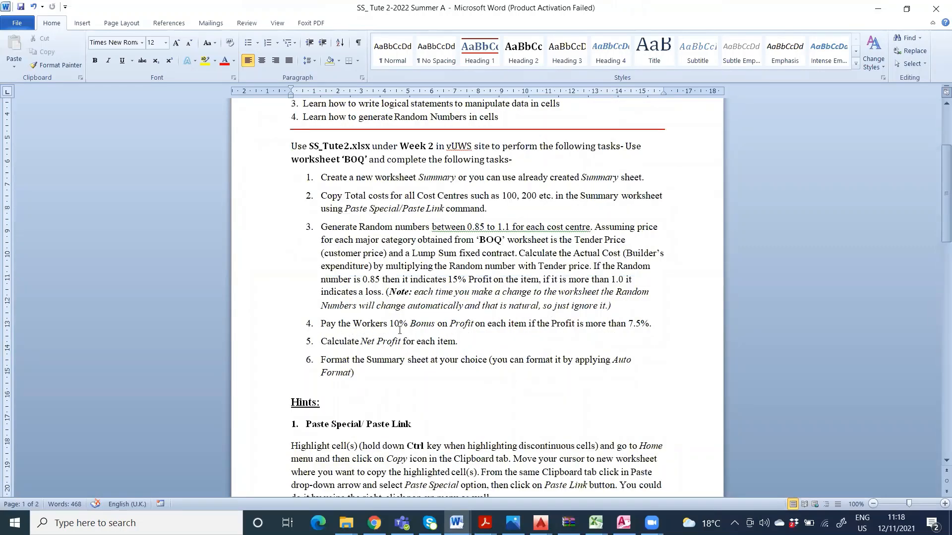
left_click(457, 338)
left_click(876, 15)
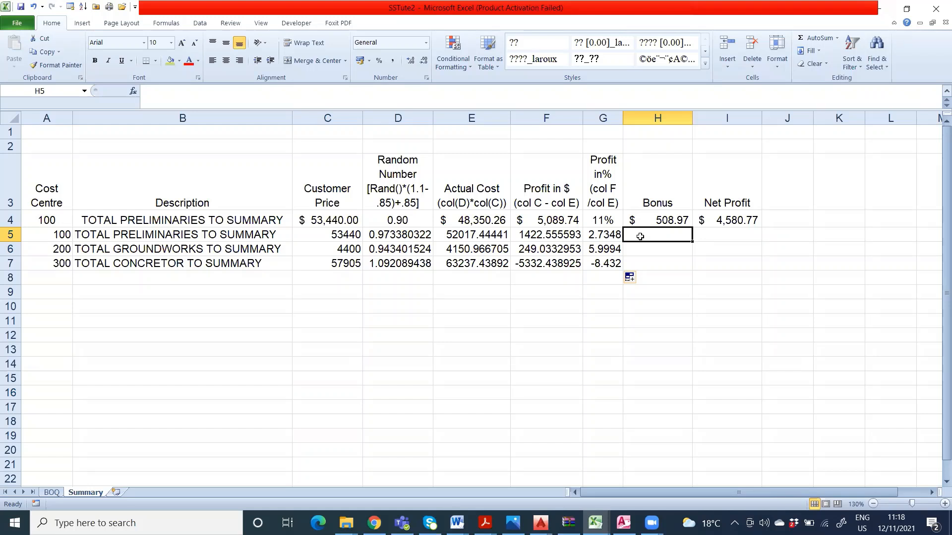
Step: Start an IF formula in bonus cell H5 with the logical test G5>7.5%
type("=")
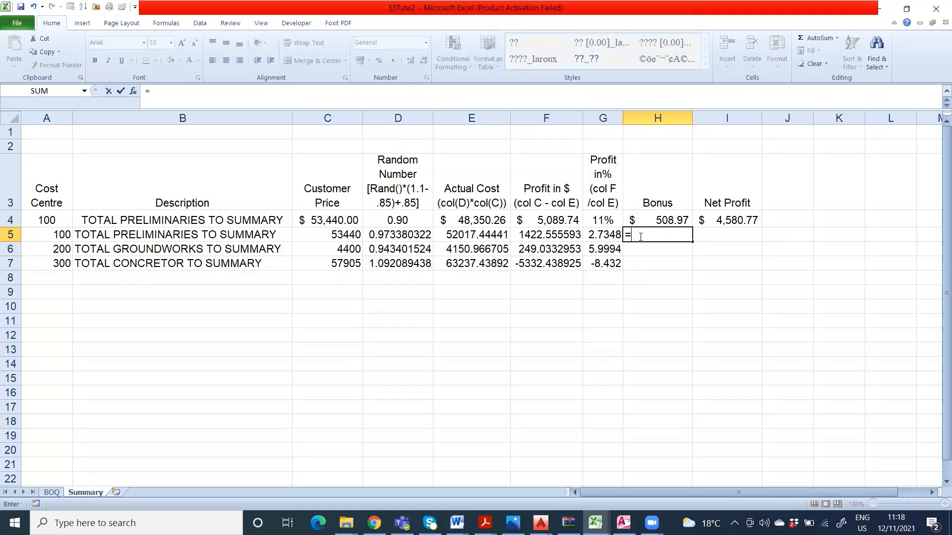
type("if")
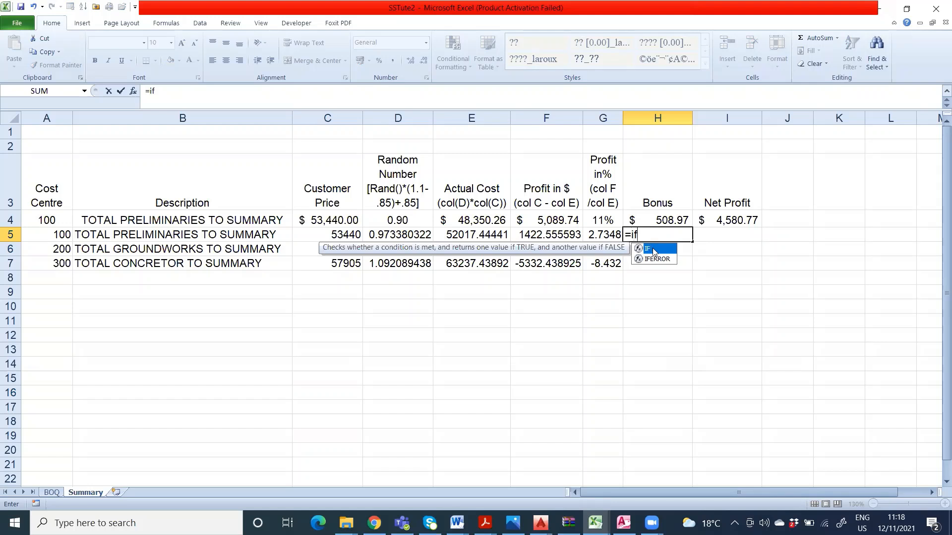
double_click(653, 249)
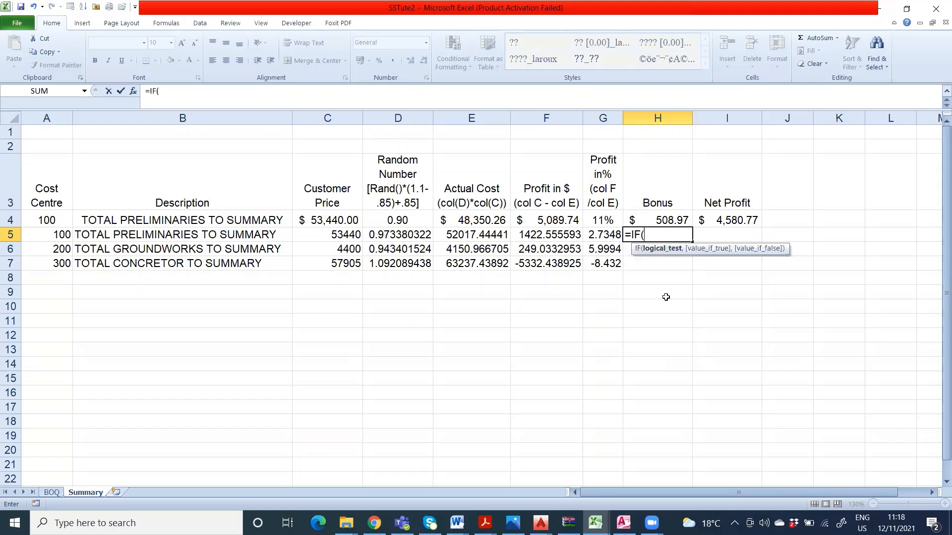
left_click(606, 235)
type(">7")
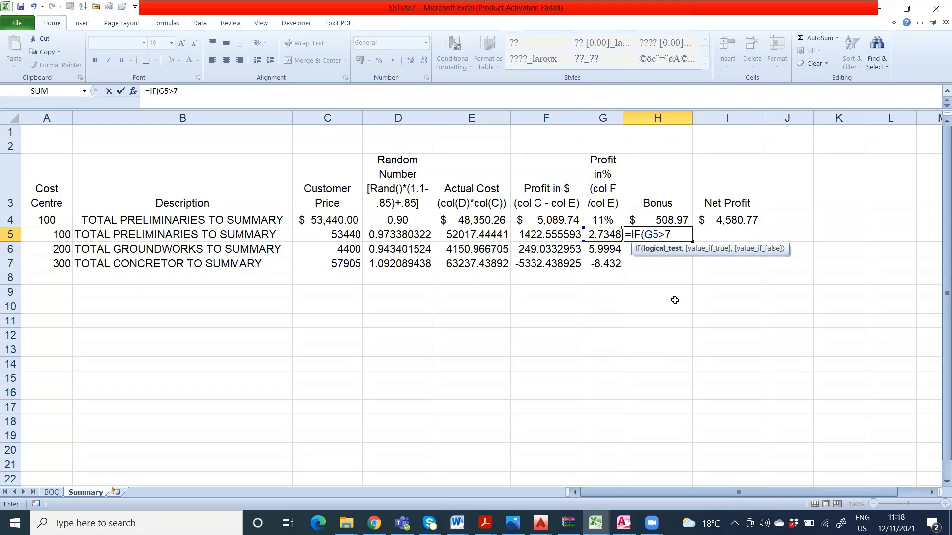
type(".5%,")
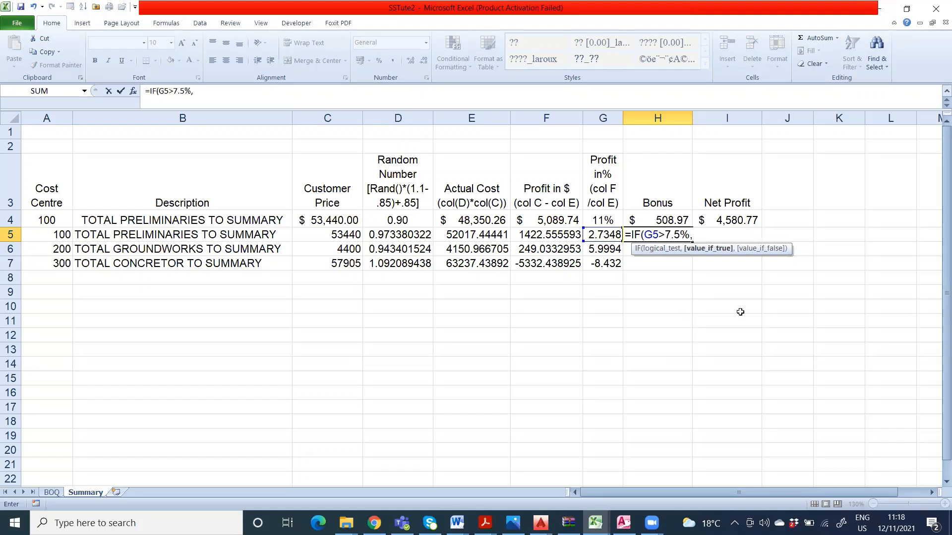
Step: Complete the IF formula in H5 so it returns F5*10% when true and 0 when false
left_click(545, 235)
type("*")
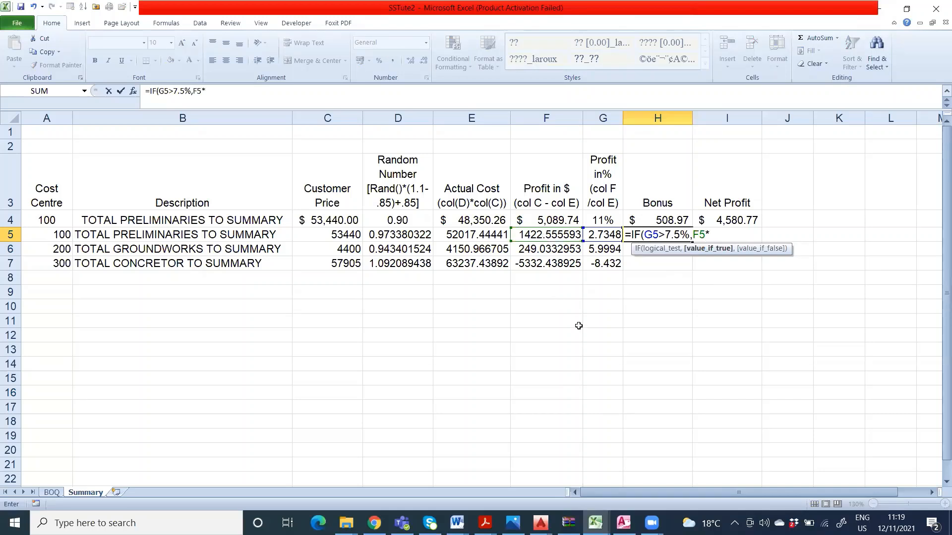
type("10%,0)")
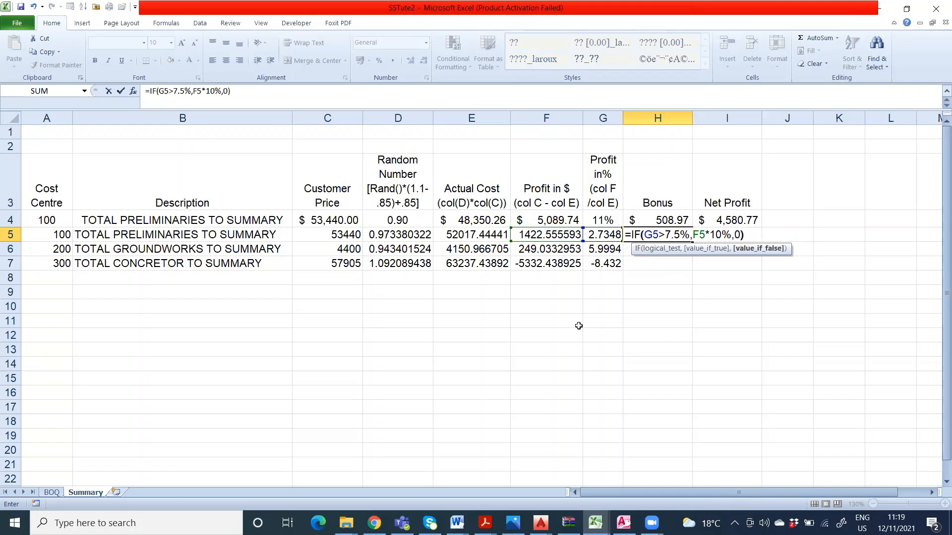
key("Return")
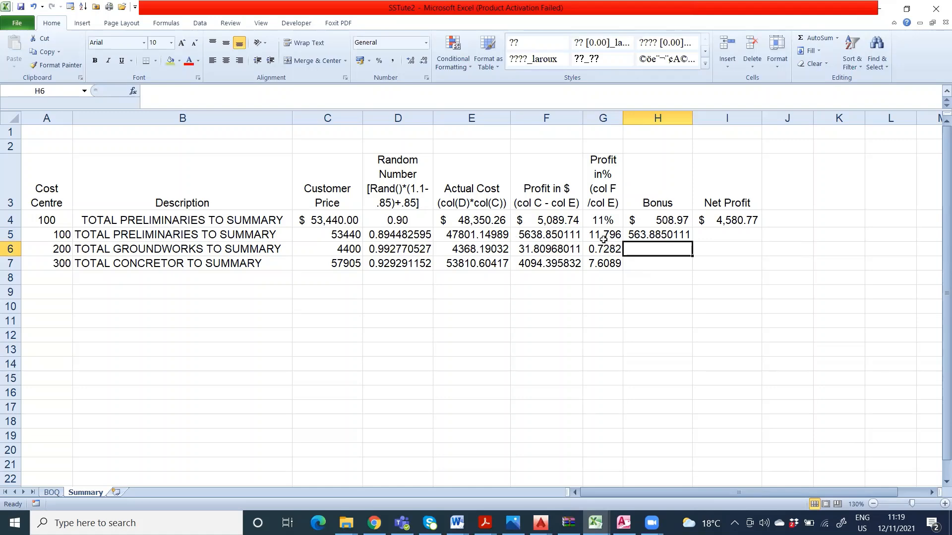
Step: Fill the bonus formula from H5 down to H7
left_click(647, 236)
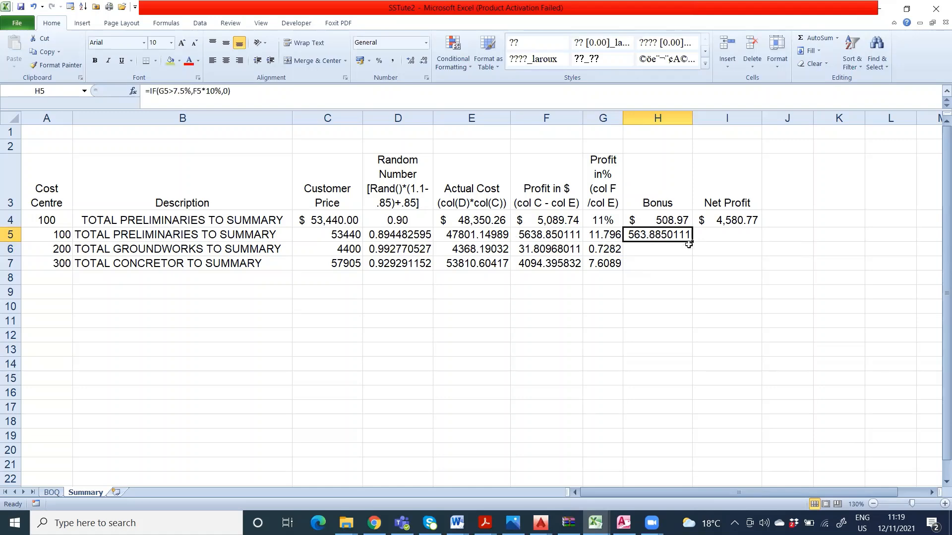
left_click_drag(693, 242, 668, 270)
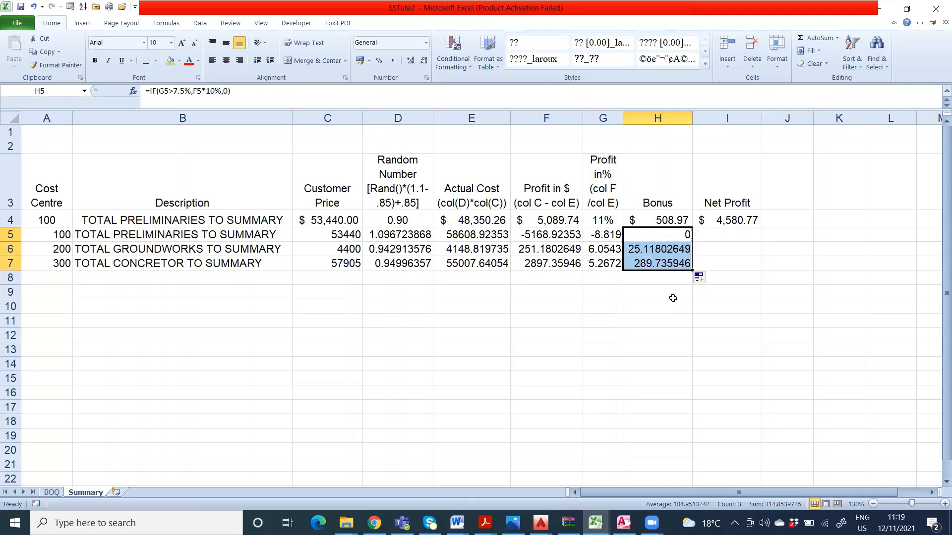
Step: Calculate the preliminaries net profit in cell I5 with the formula =F5-H5
left_click(727, 237)
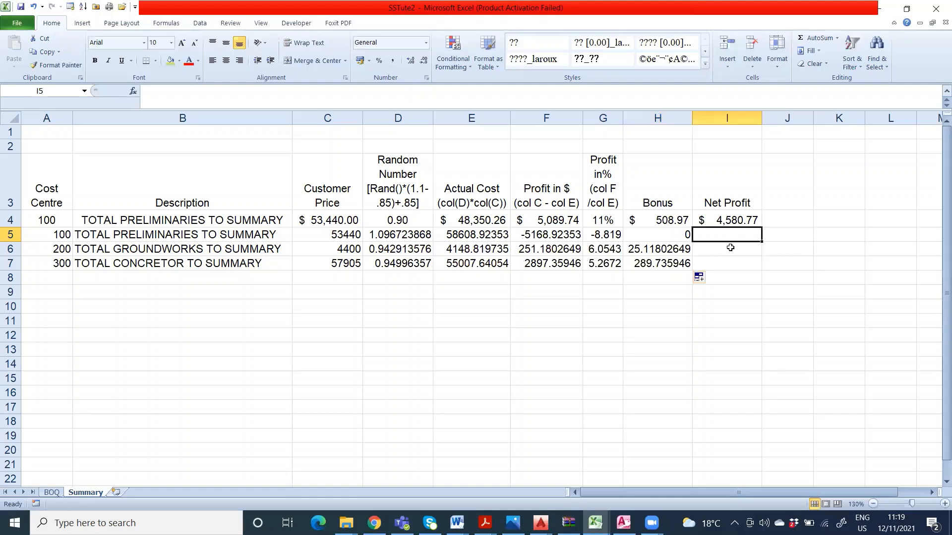
type("=")
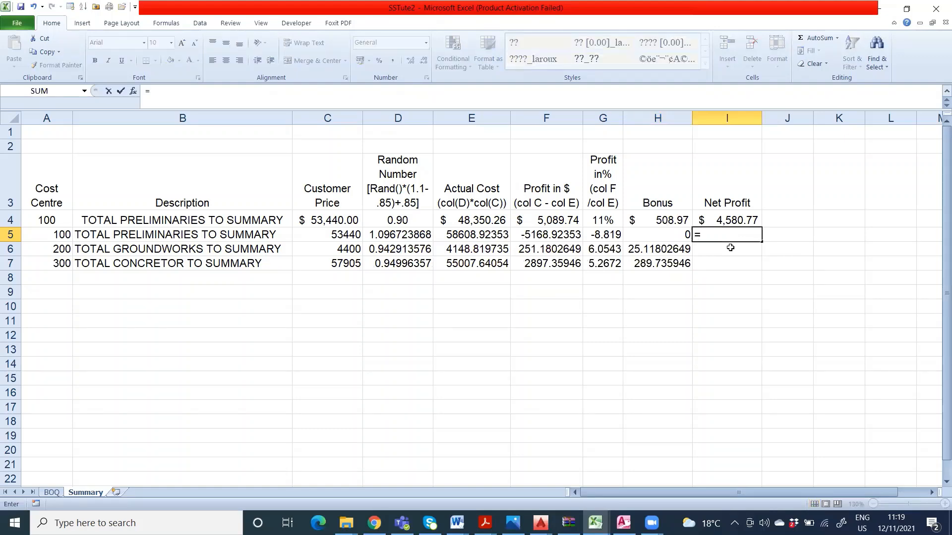
left_click(558, 232)
type("-")
left_click(672, 237)
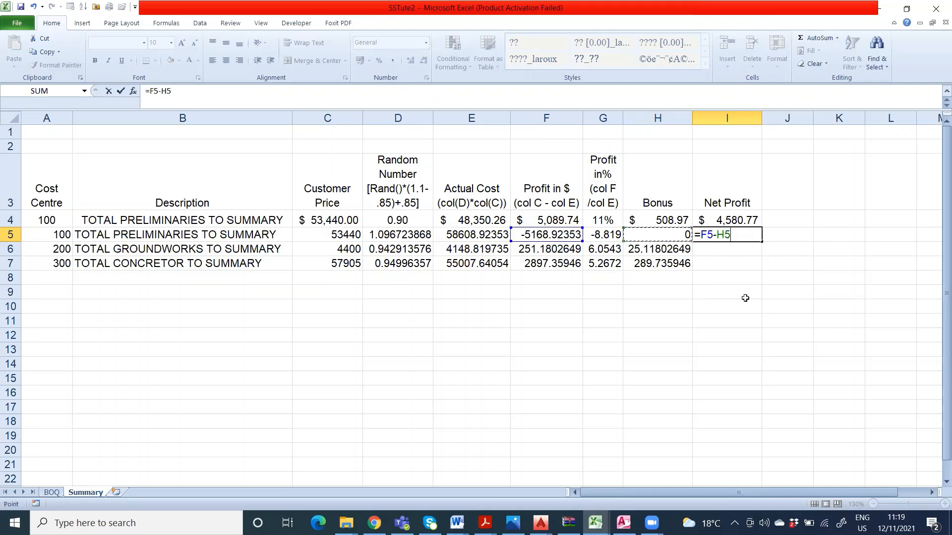
key("Return")
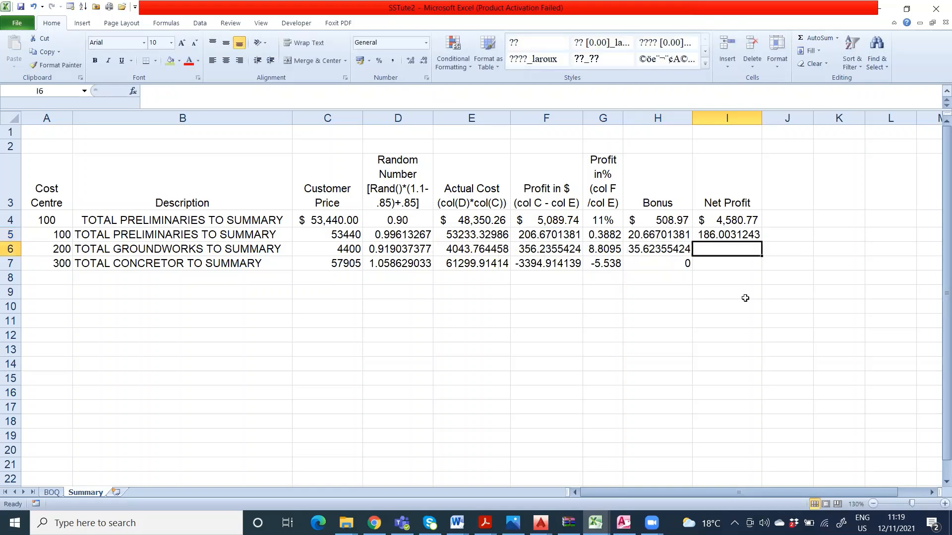
Step: Fill the net profit formula from I5 down to I7
left_click(752, 238)
left_click_drag(761, 241, 762, 271)
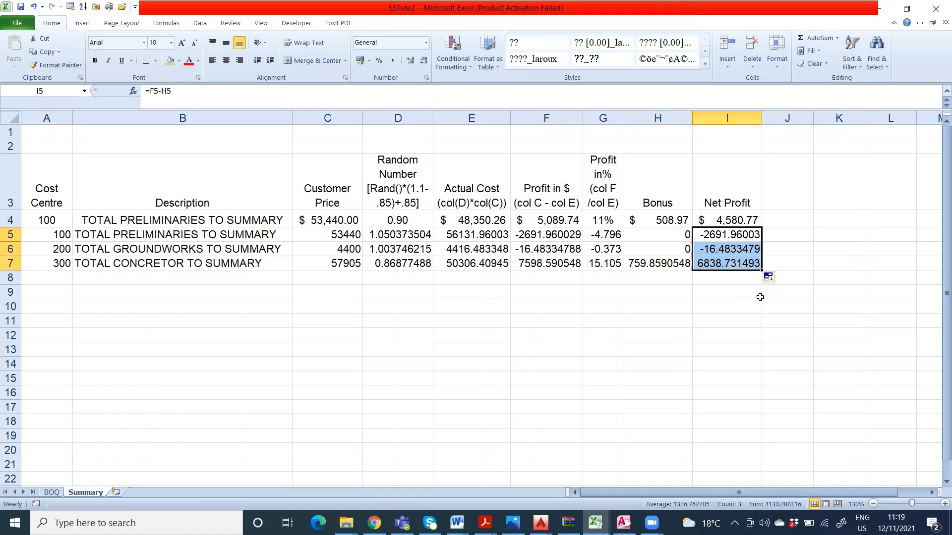
left_click(653, 297)
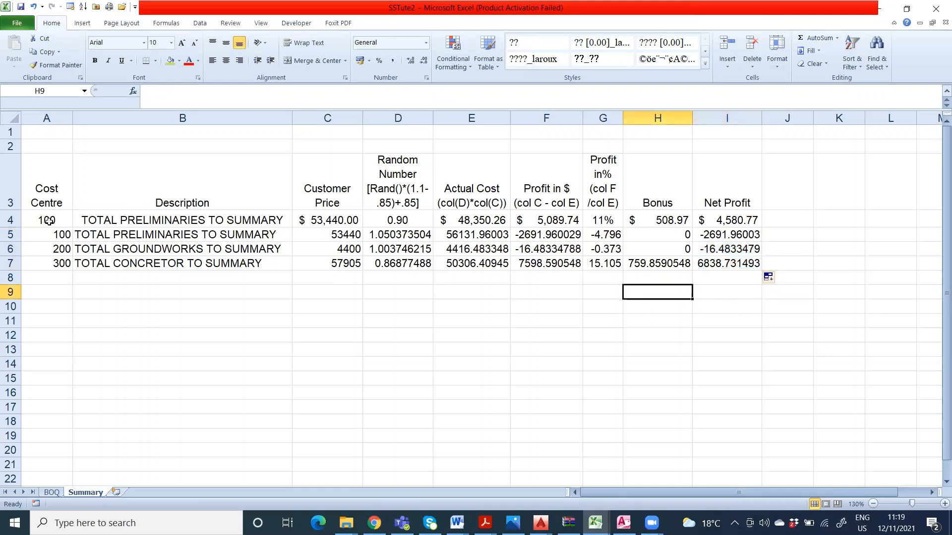
Step: Delete the sample preliminaries row 4 directly below the headings of the Summary sheet
left_click(10, 221)
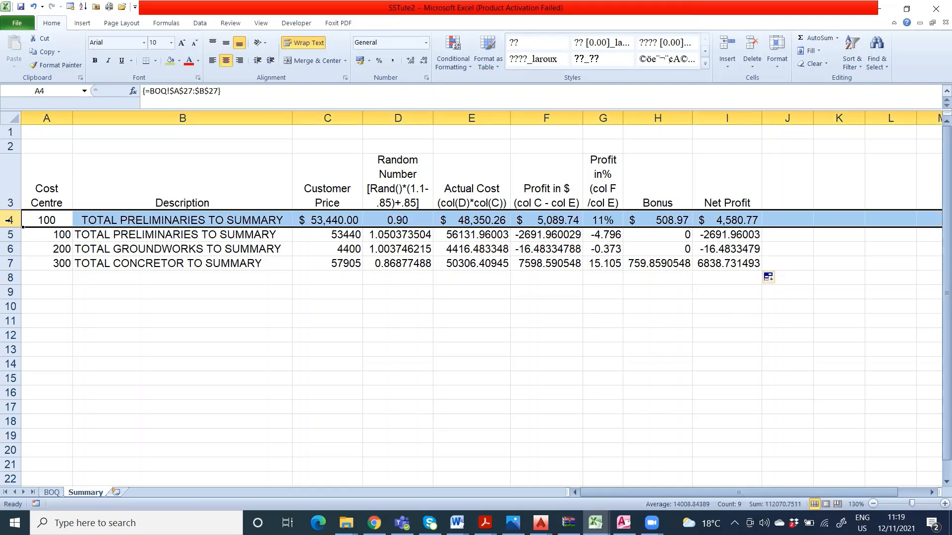
right_click(9, 221)
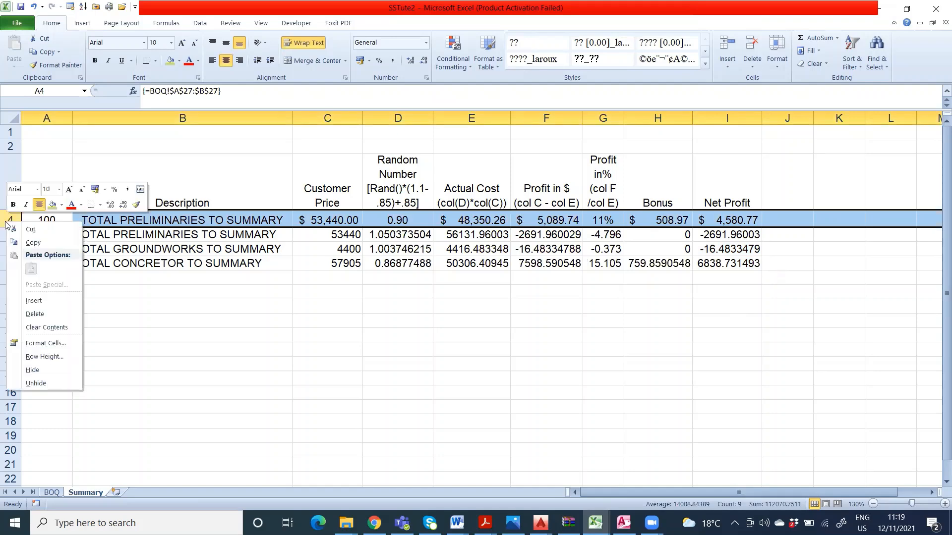
left_click(47, 314)
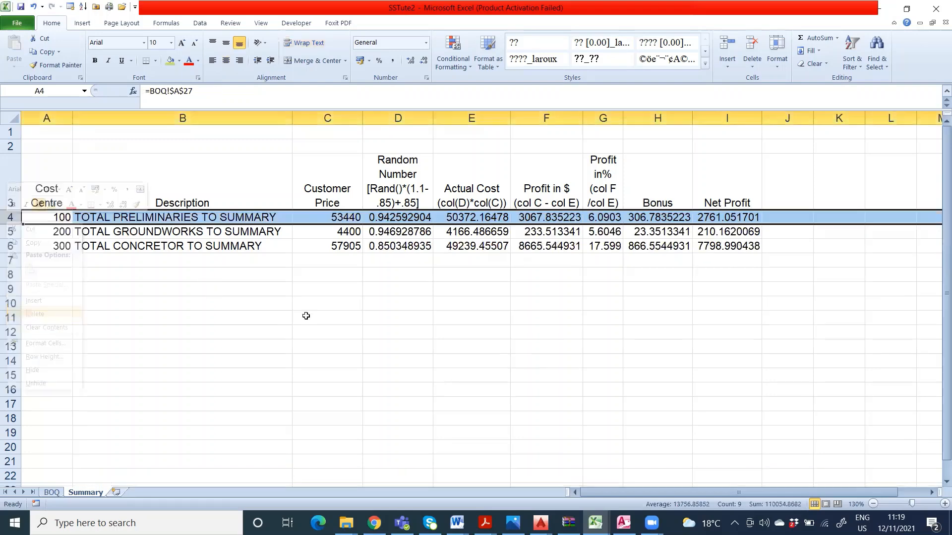
left_click(461, 292)
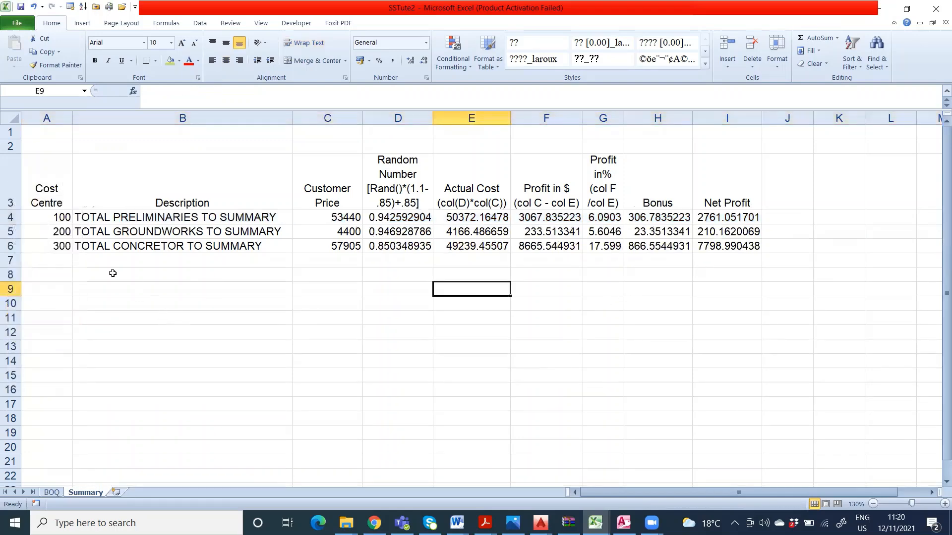
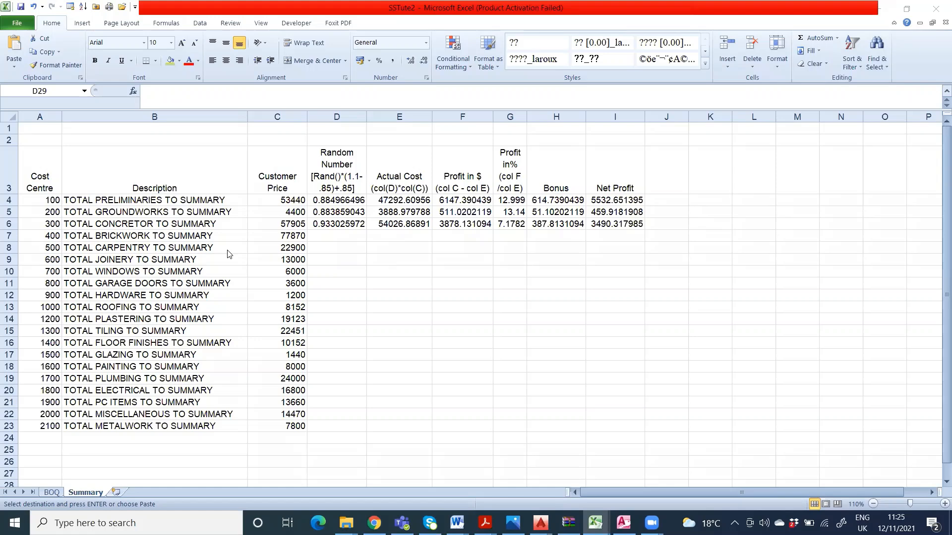
Step: Fill the random number formula from D6 down through D23
left_click(349, 226)
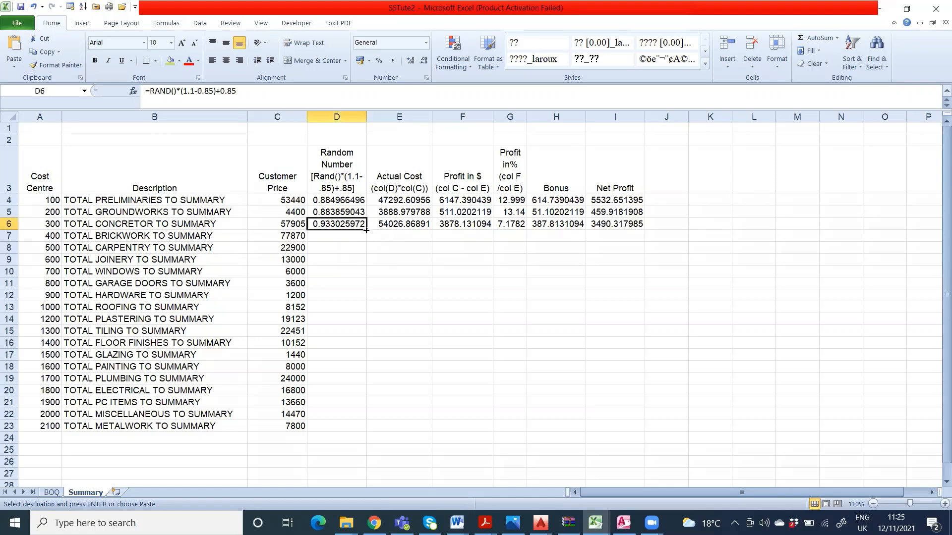
double_click(365, 230)
left_click(416, 232)
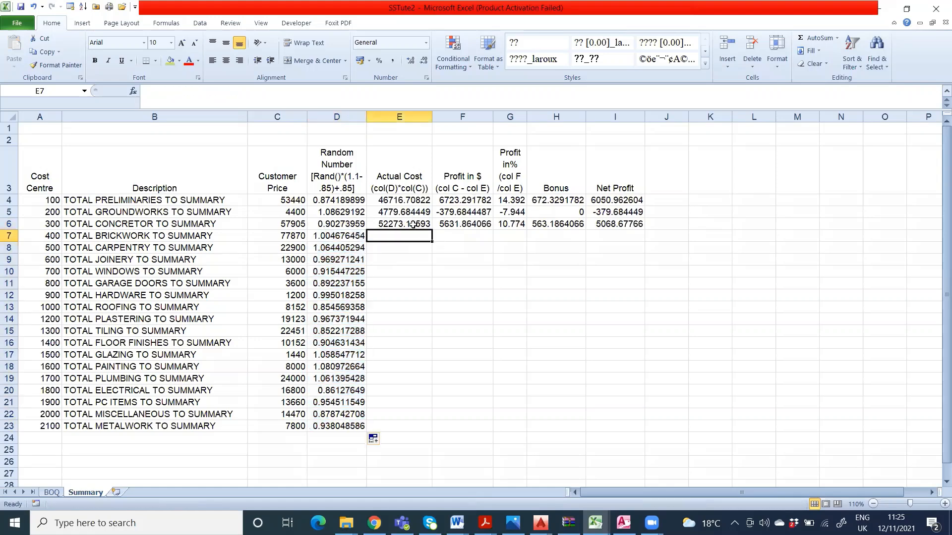
Step: Fill the actual cost, profit, profit percent, bonus and net profit formulas from E6:I6 down to row 23
left_click_drag(390, 222, 597, 226)
left_click(613, 223)
left_click(579, 260)
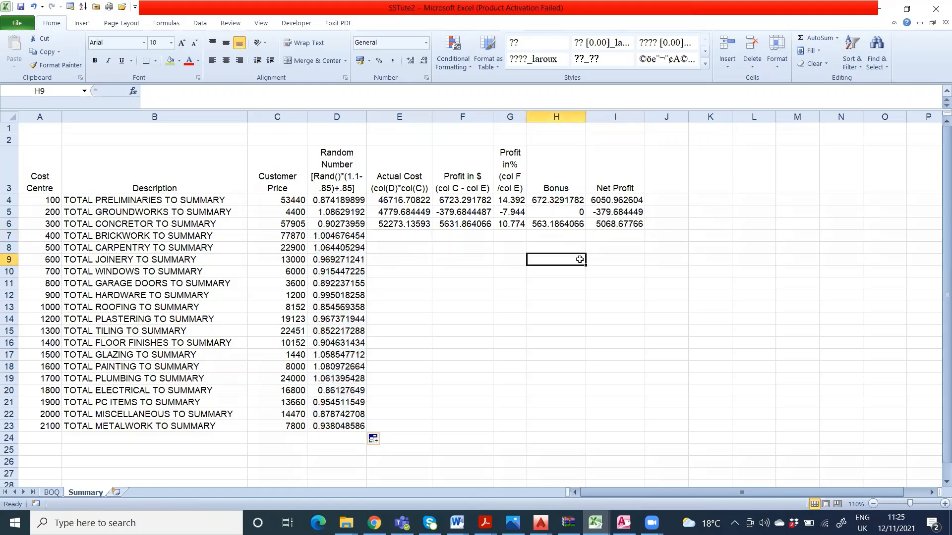
left_click_drag(427, 224, 644, 429)
left_click(710, 271)
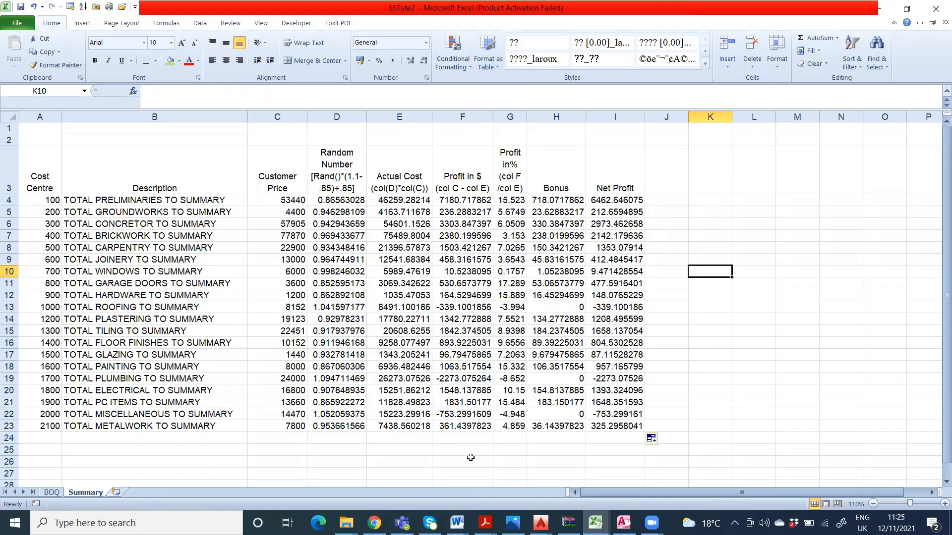
Step: Autofit the widths of columns G and D to their contents
double_click(527, 113)
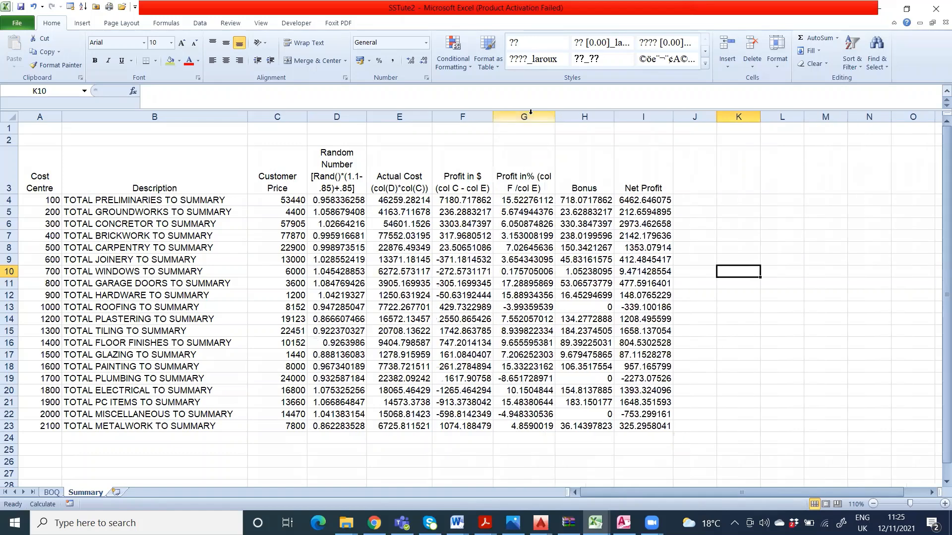
double_click(364, 115)
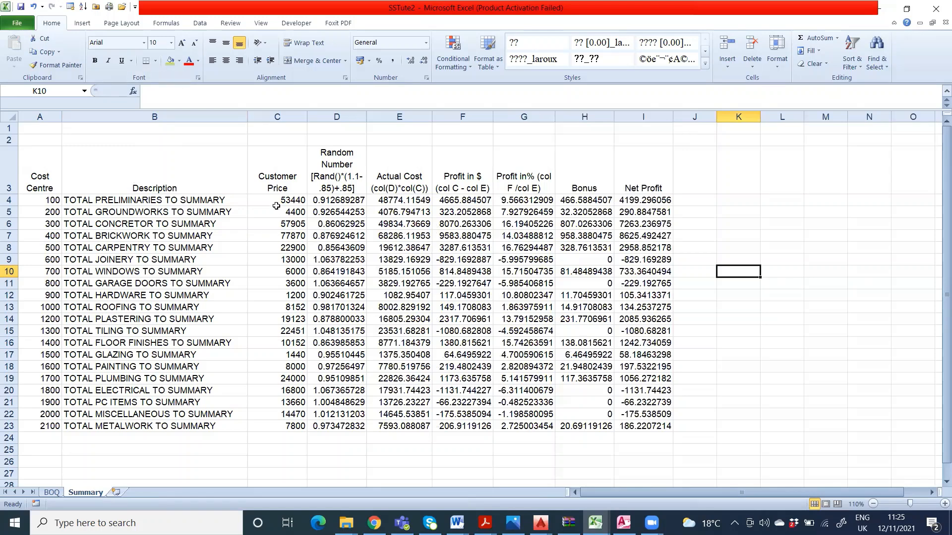
left_click(156, 60)
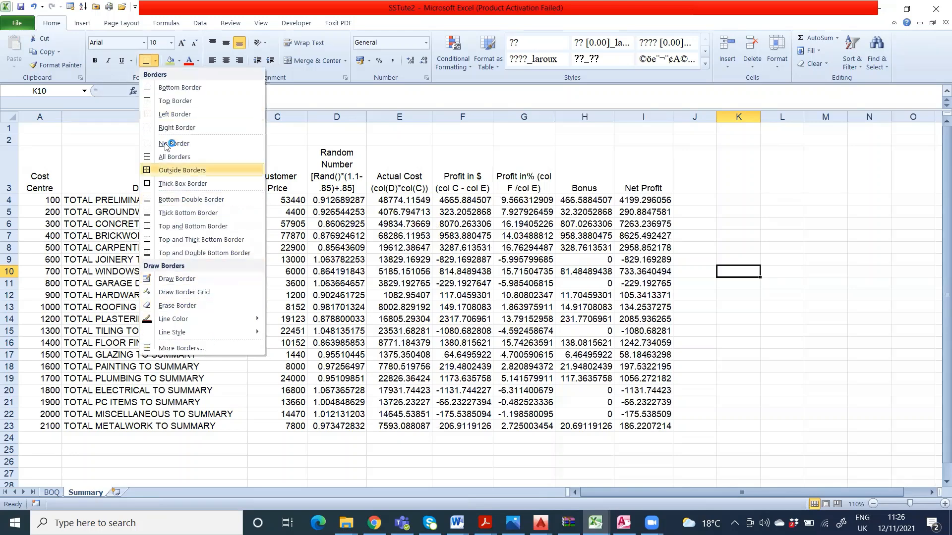
left_click(296, 147)
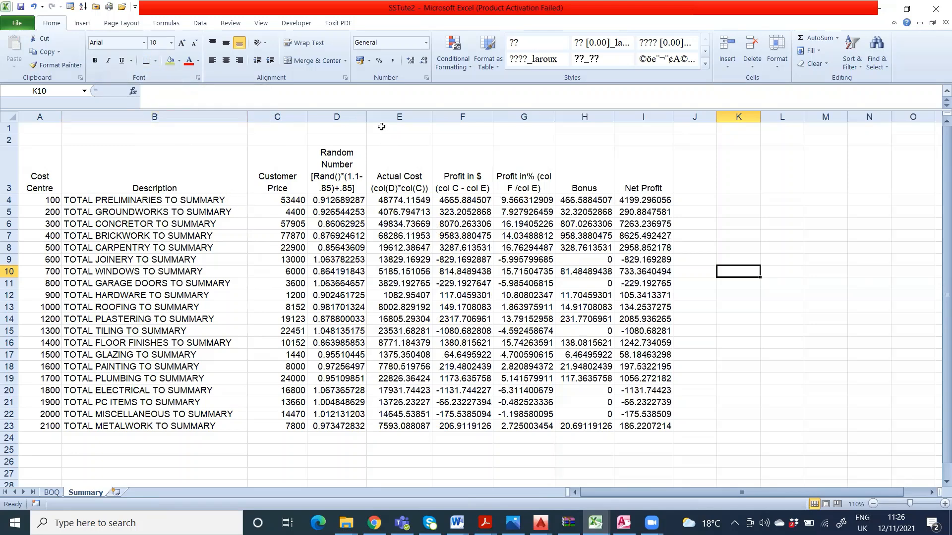
Step: Format the range A3:I23 as a table with headers, using Table Style Light 1
left_click(496, 67)
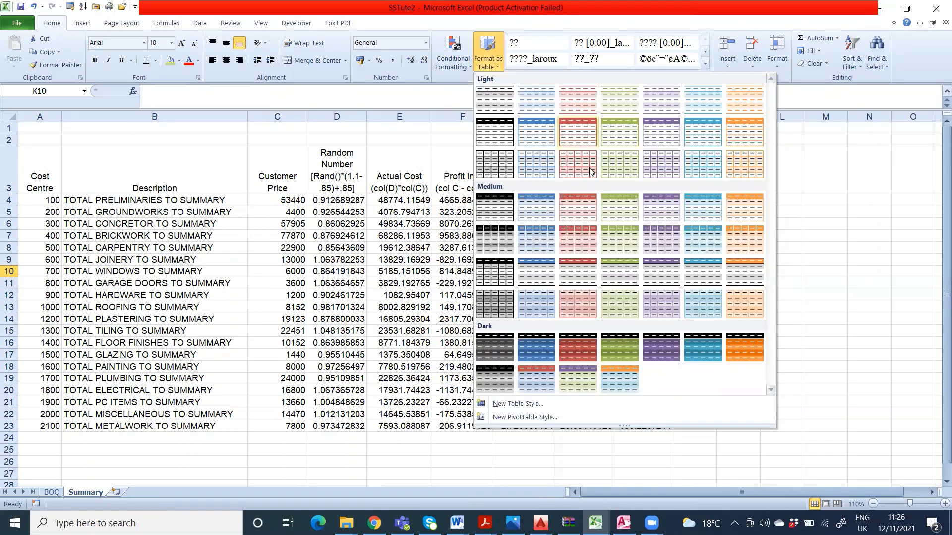
left_click(498, 108)
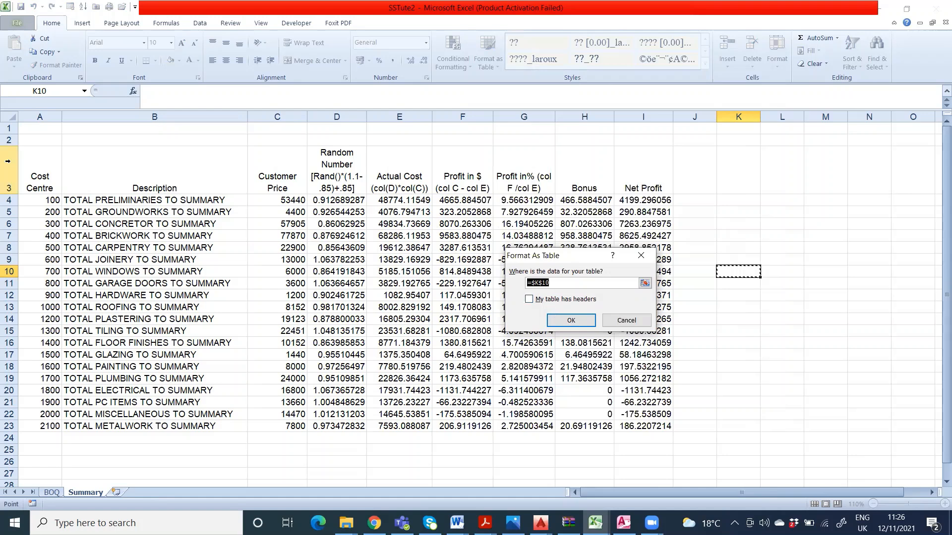
left_click_drag(49, 175, 643, 427)
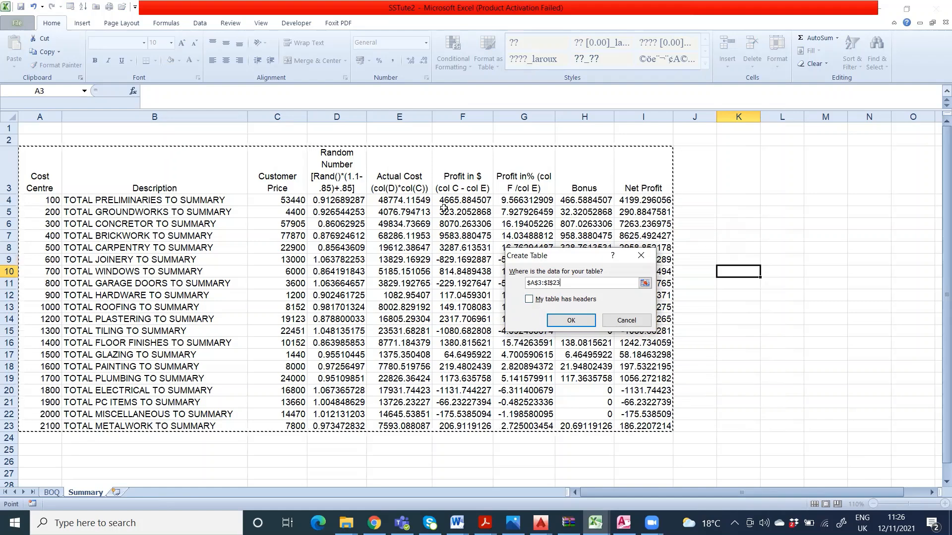
left_click(528, 299)
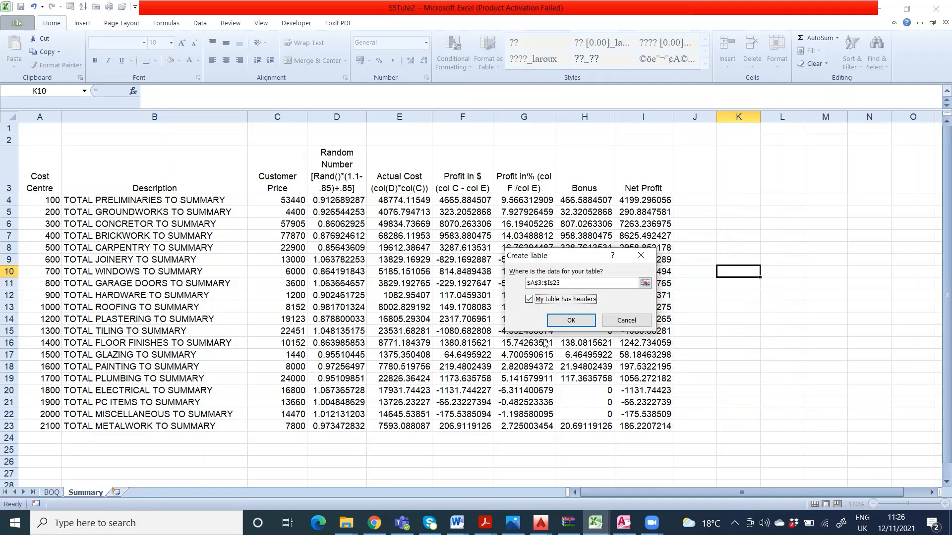
left_click(570, 320)
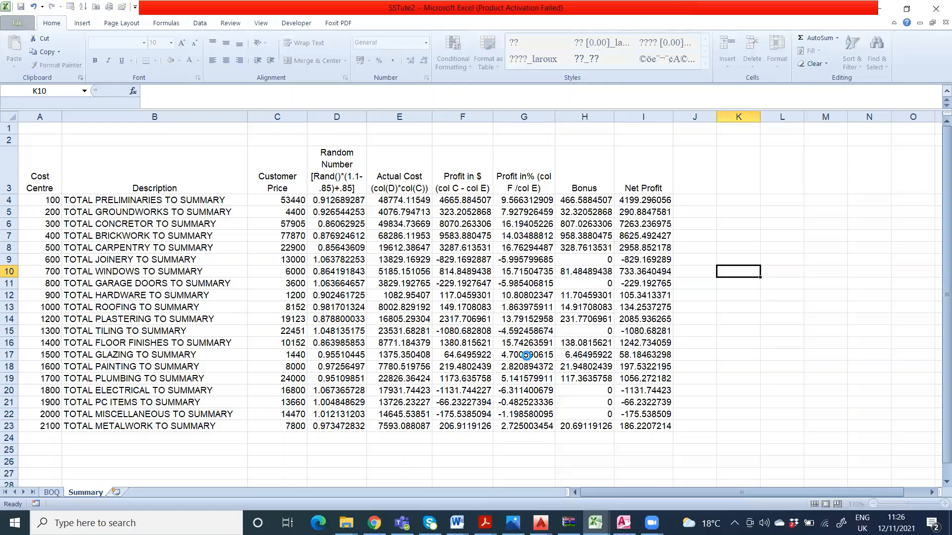
Step: Narrow columns D, A, E and F of the table so their headings wrap compactly
left_click_drag(510, 117, 452, 124)
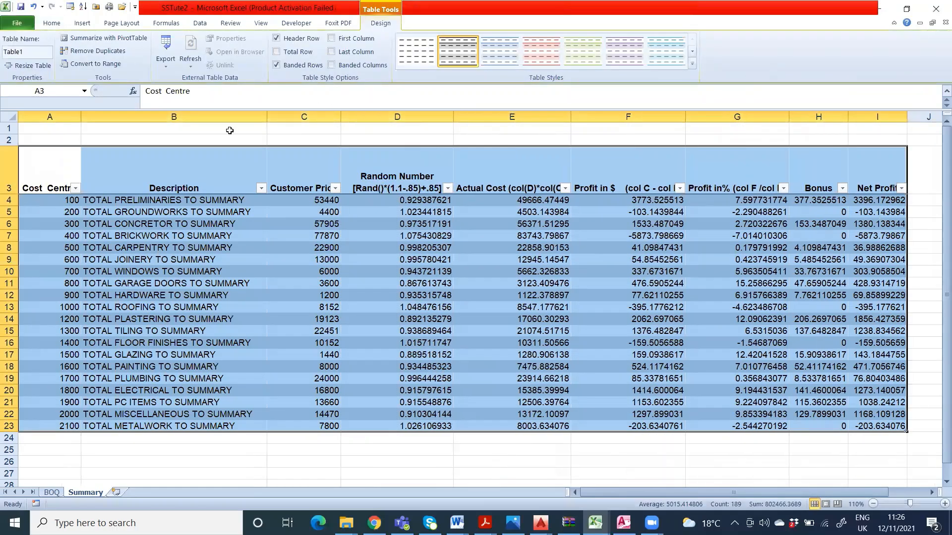
left_click_drag(81, 117, 56, 117)
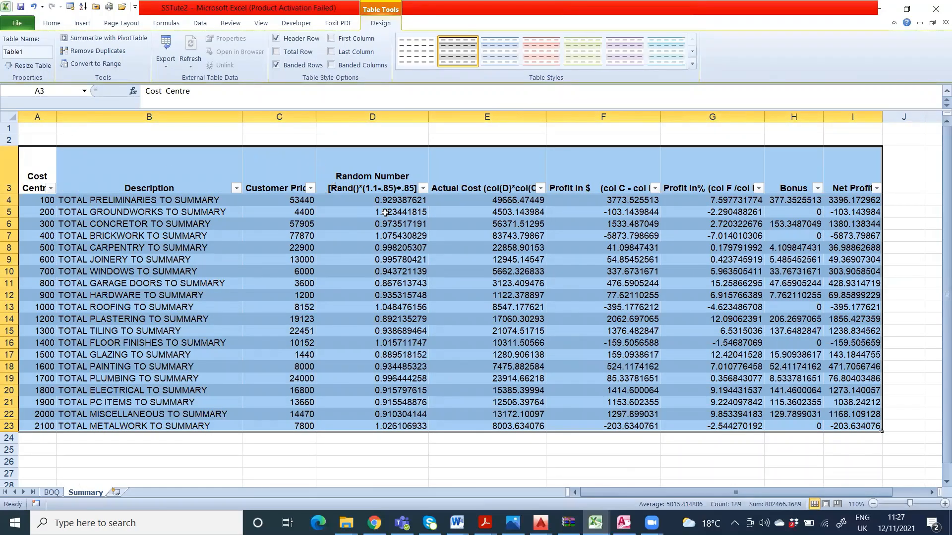
left_click_drag(546, 118, 510, 118)
left_click_drag(625, 124, 590, 124)
left_click(582, 129)
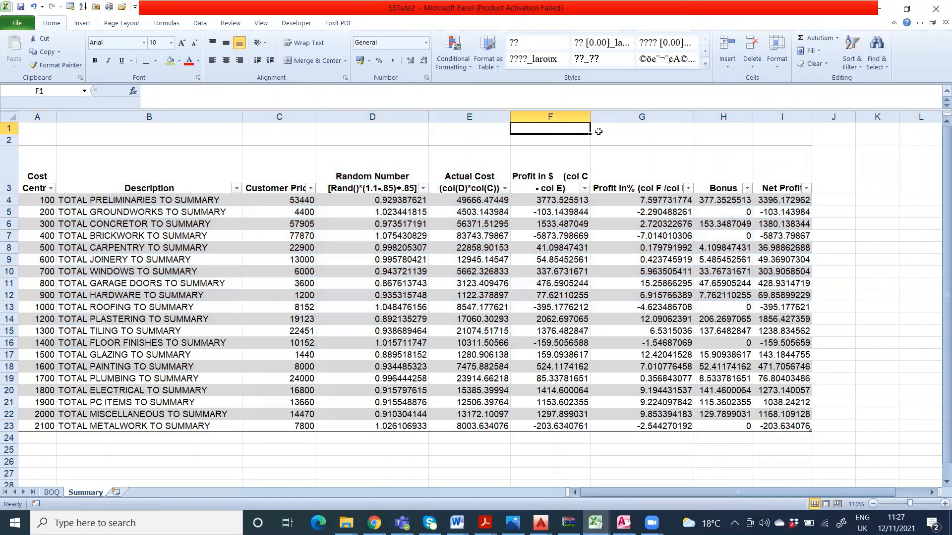
Step: Narrow columns G, H, D and C of the table and reduce the height of heading row 3
left_click(560, 170)
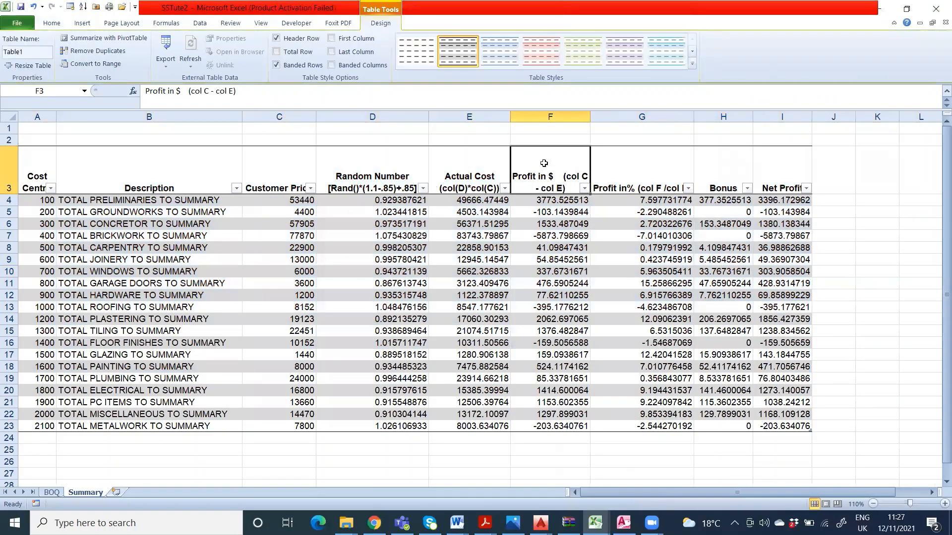
left_click(566, 273)
left_click(571, 176)
left_click_drag(693, 119, 655, 119)
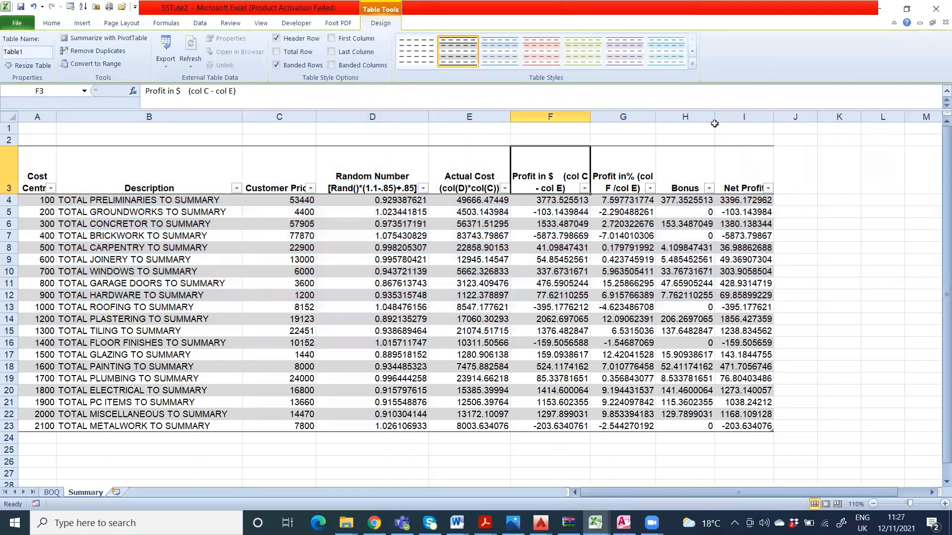
left_click_drag(715, 123, 704, 119)
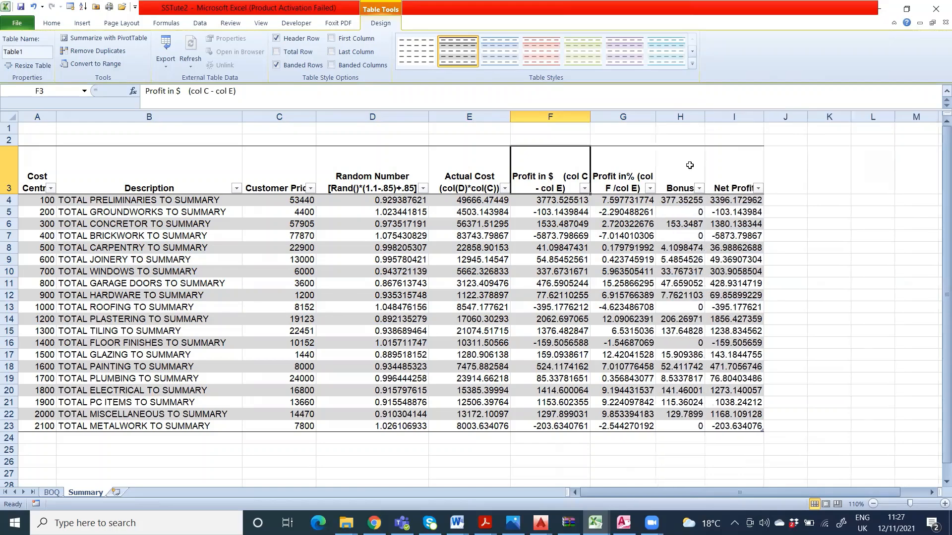
left_click_drag(426, 115, 420, 114)
left_click_drag(315, 116, 305, 121)
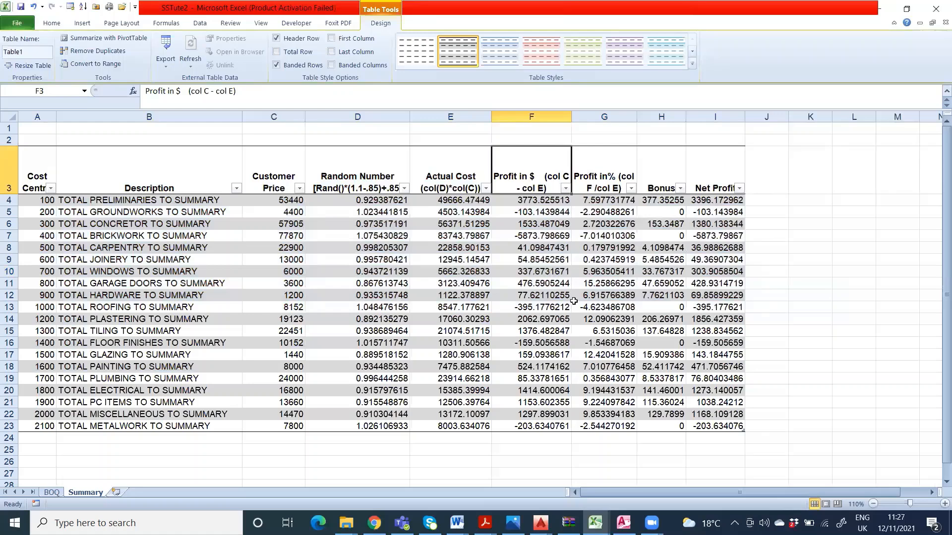
left_click(781, 310)
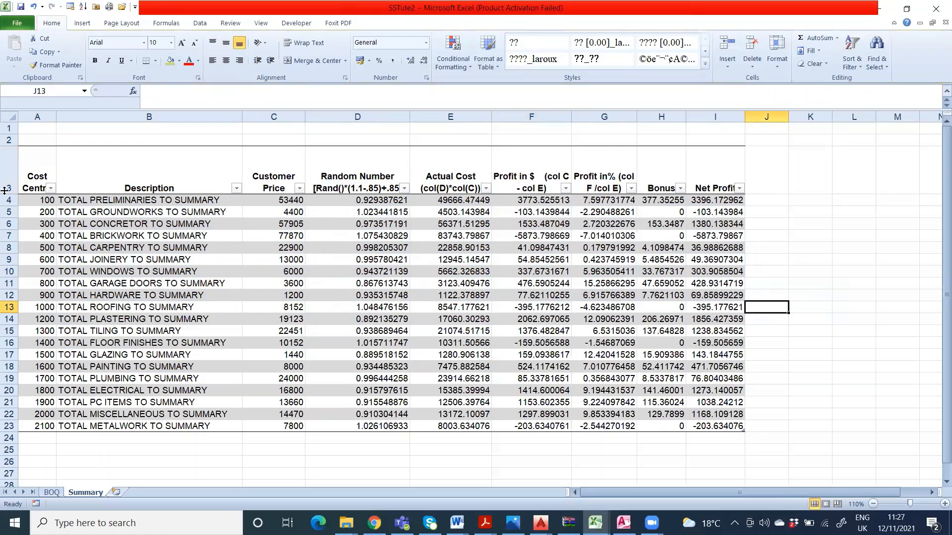
left_click_drag(5, 195, 4, 181)
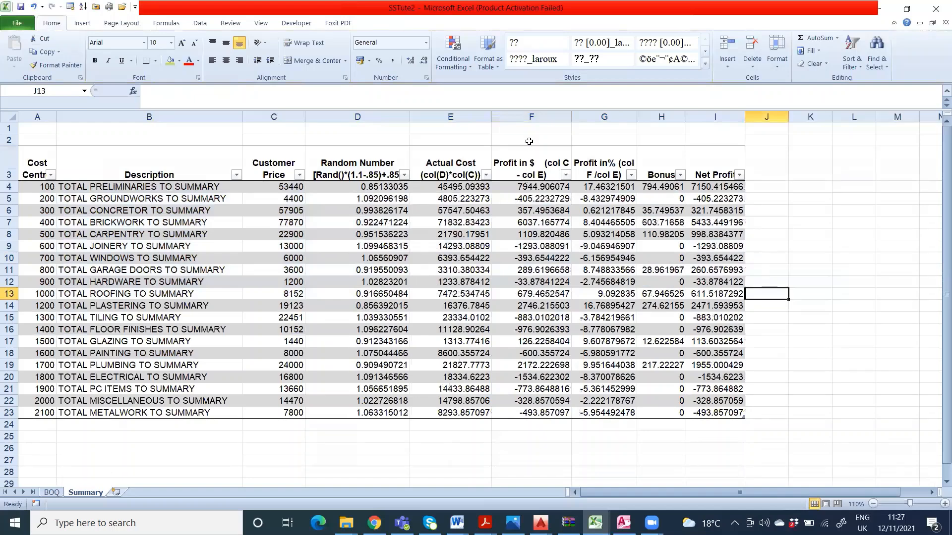
Step: Try to format A3:I23 as a new table with headers in the red medium style
left_click(497, 67)
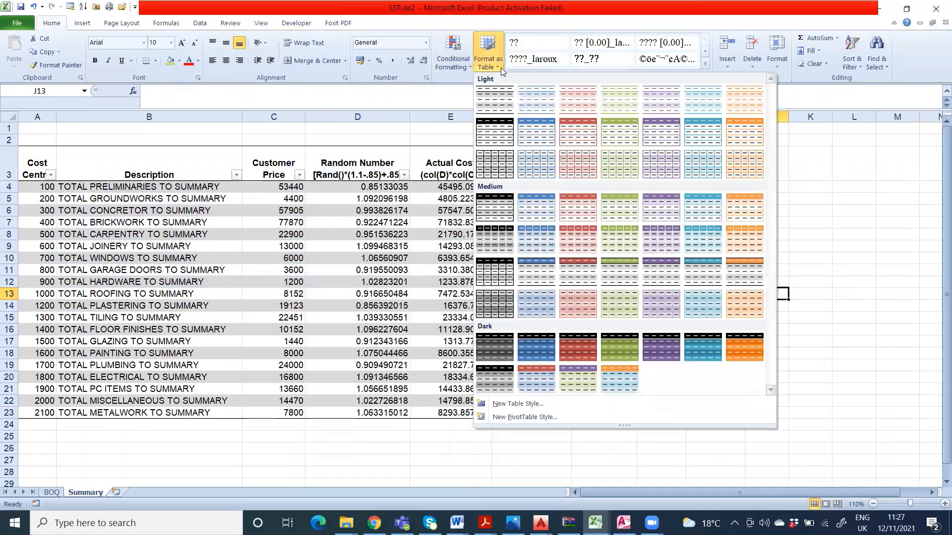
left_click(577, 201)
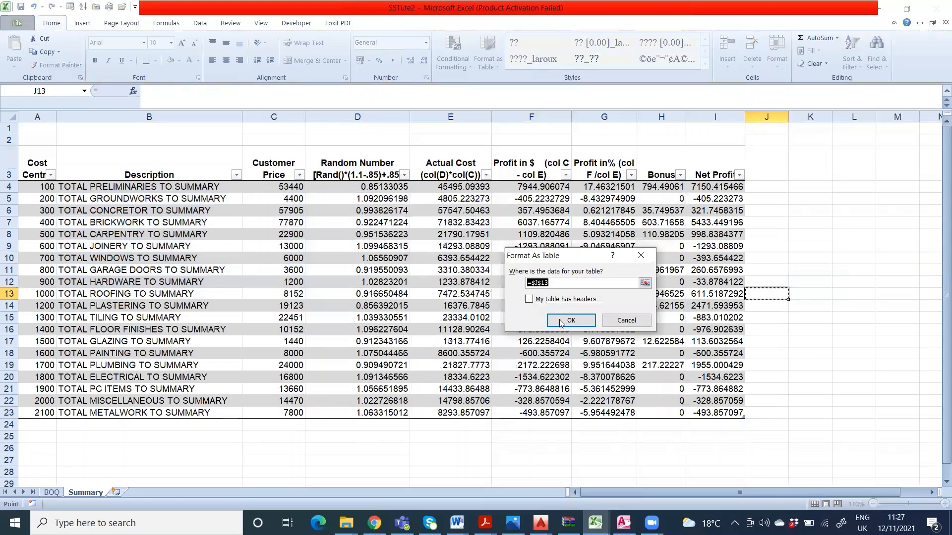
left_click(644, 283)
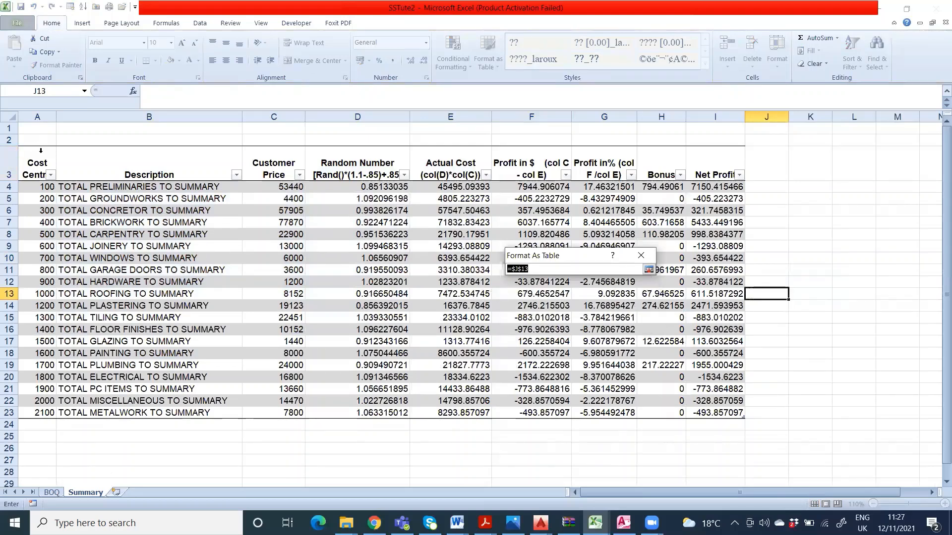
left_click_drag(41, 150, 725, 409)
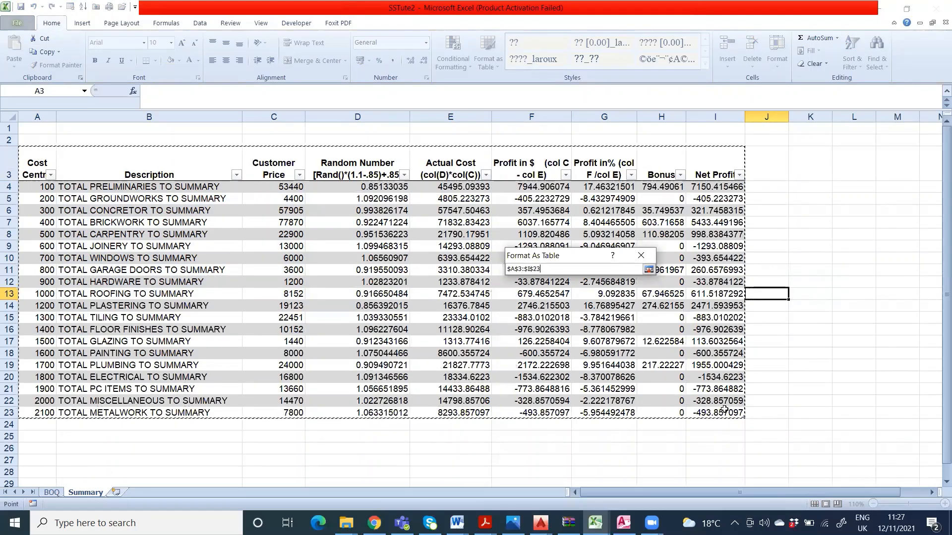
left_click(649, 269)
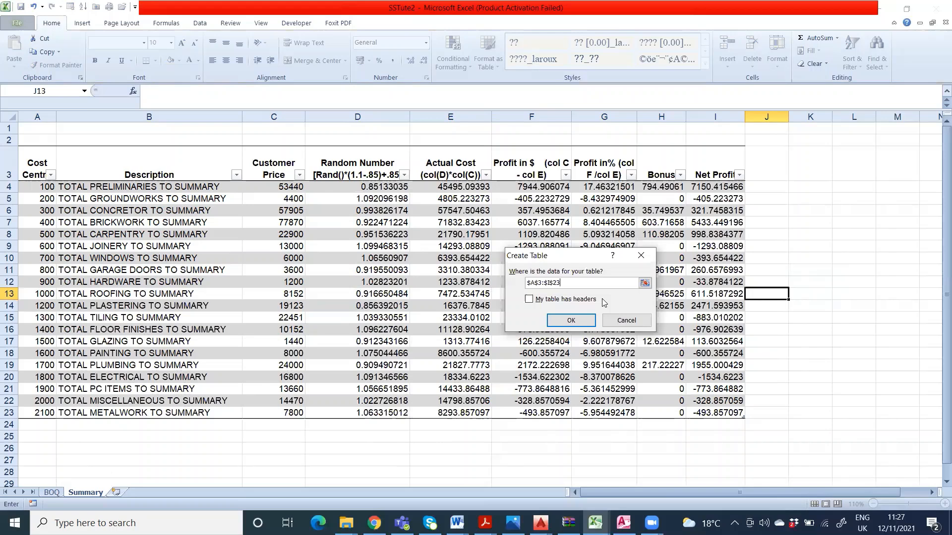
left_click(547, 299)
left_click(570, 320)
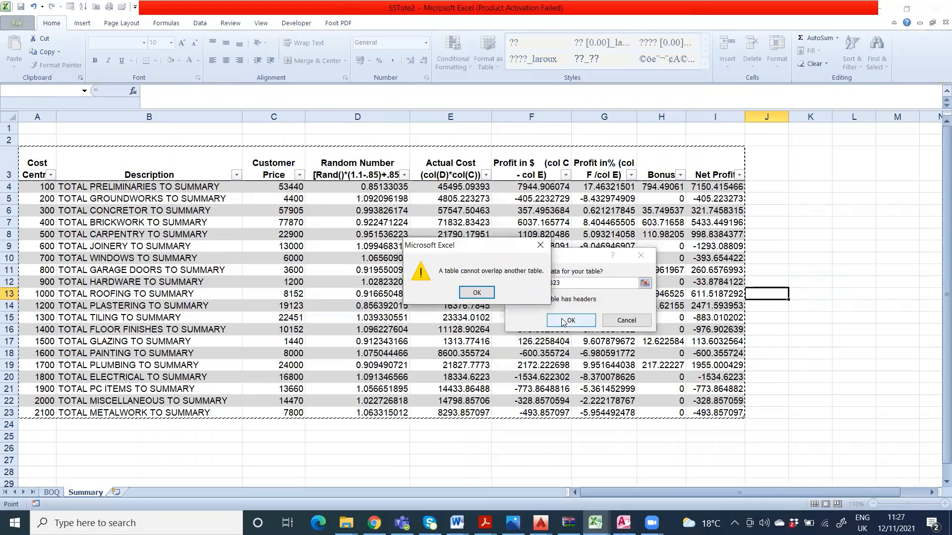
left_click(477, 293)
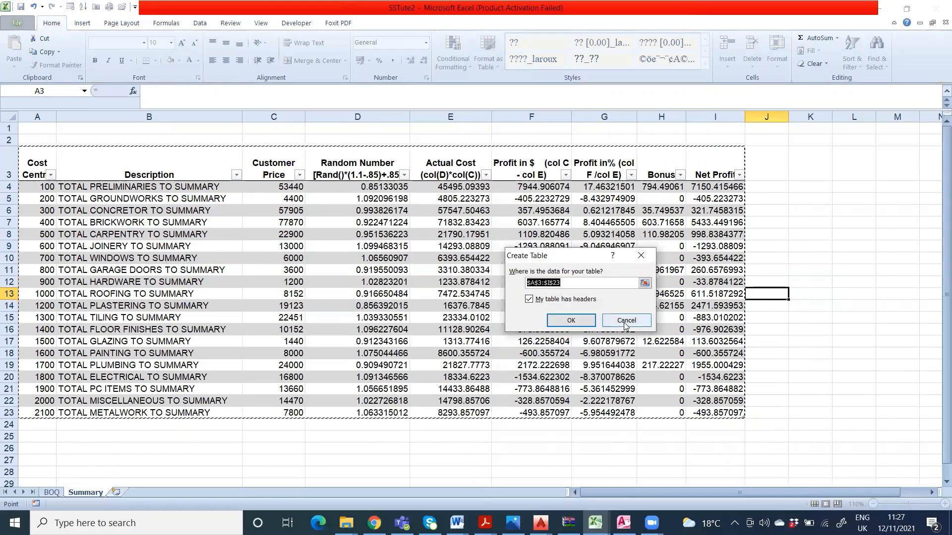
left_click(626, 321)
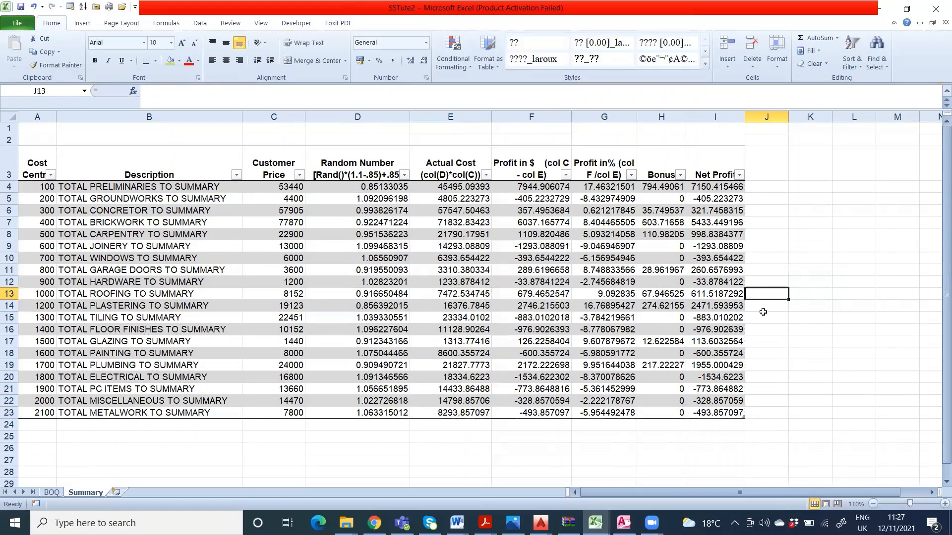
Step: Restyle the existing table in A3:I23 with the green banded style from the first row of medium table styles
left_click(43, 161)
left_click_drag(44, 161, 741, 412)
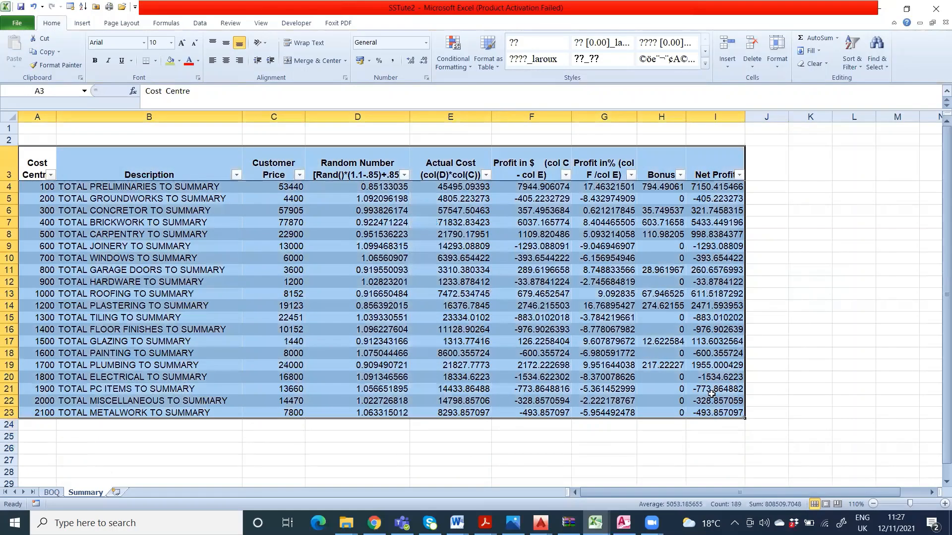
left_click(495, 67)
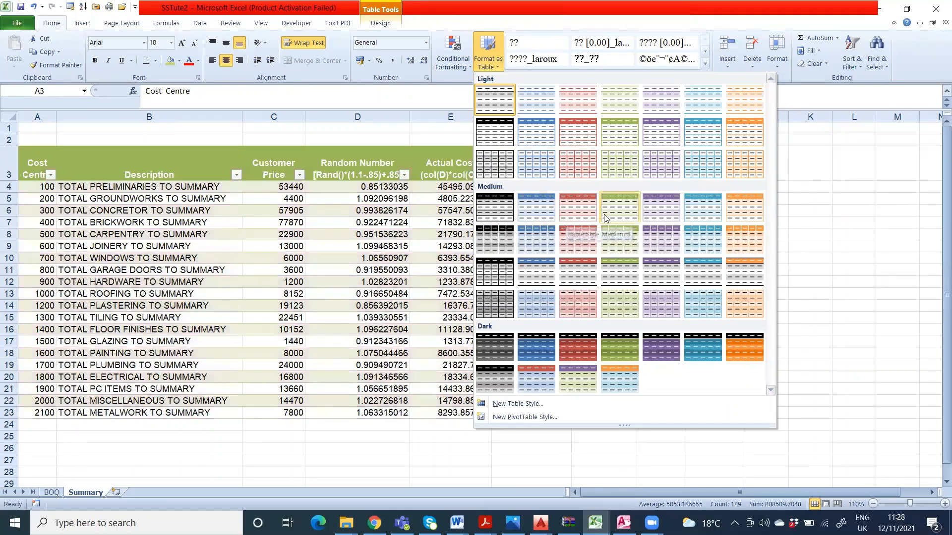
left_click(618, 218)
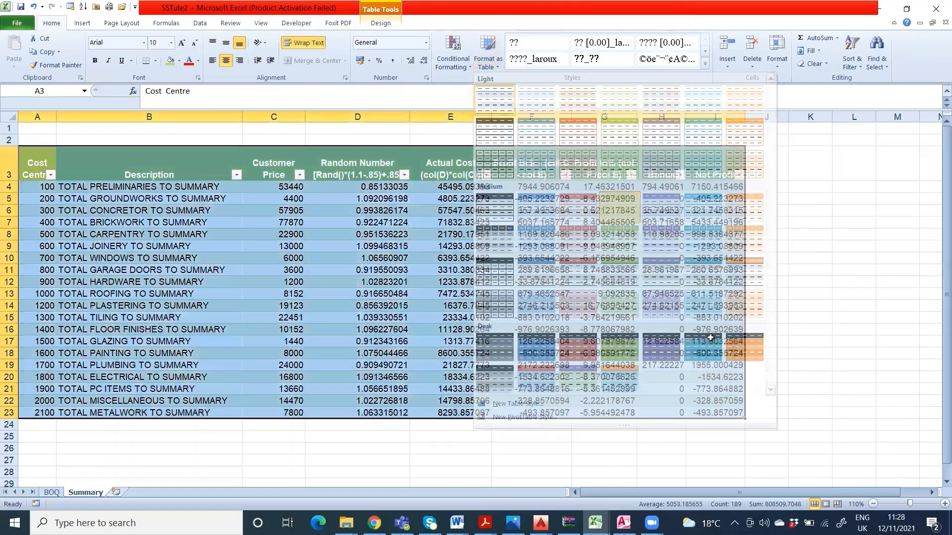
left_click(779, 307)
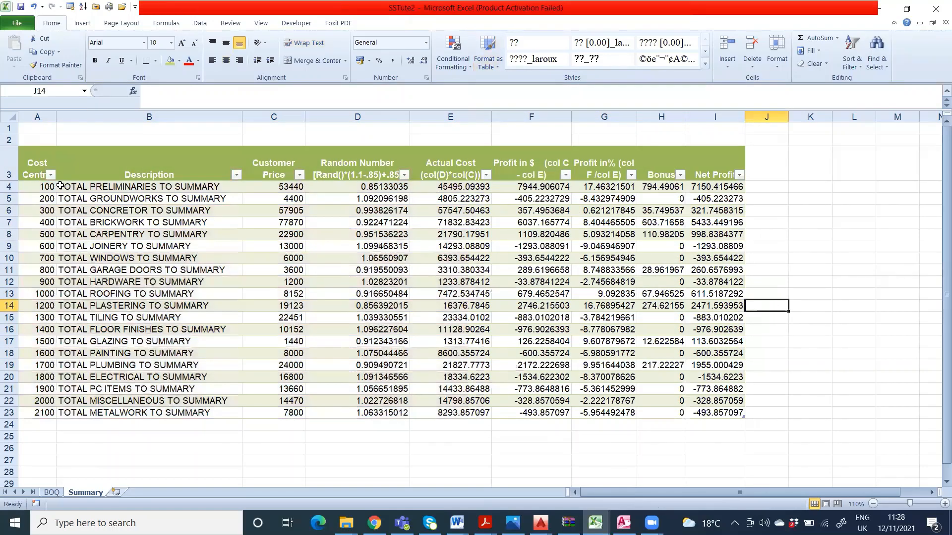
Step: Align the cost centre numbers in A4:A23 to the top of their cells and centre them horizontally
left_click_drag(47, 187, 38, 411)
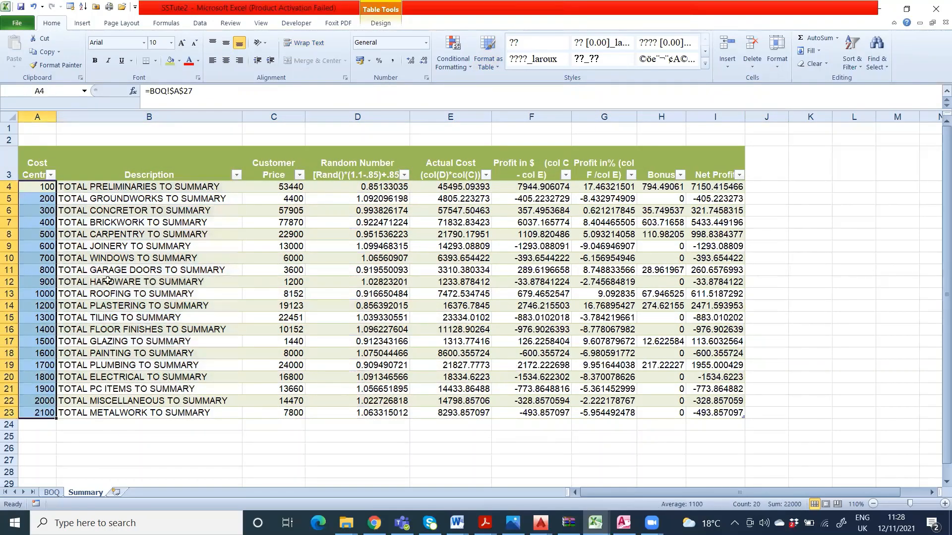
left_click(225, 43)
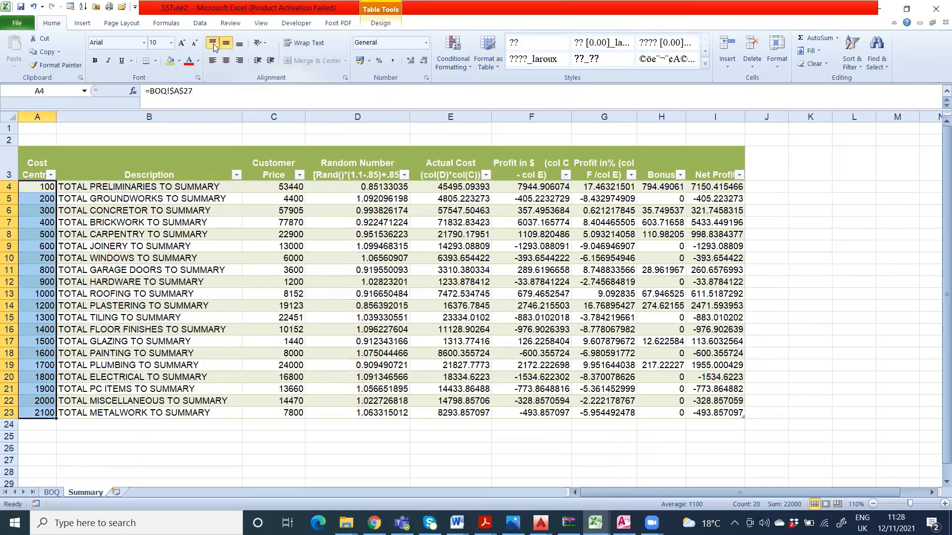
left_click(214, 46)
left_click(226, 60)
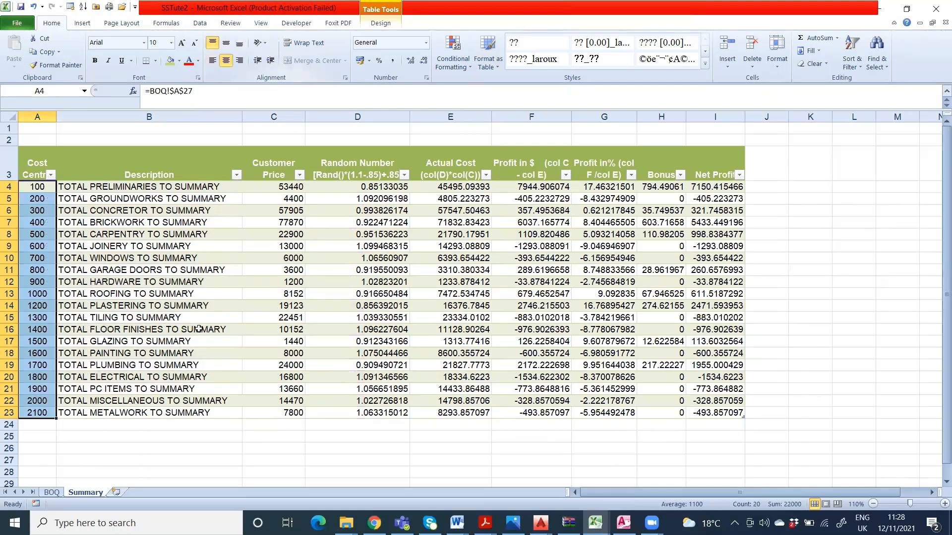
left_click(149, 425)
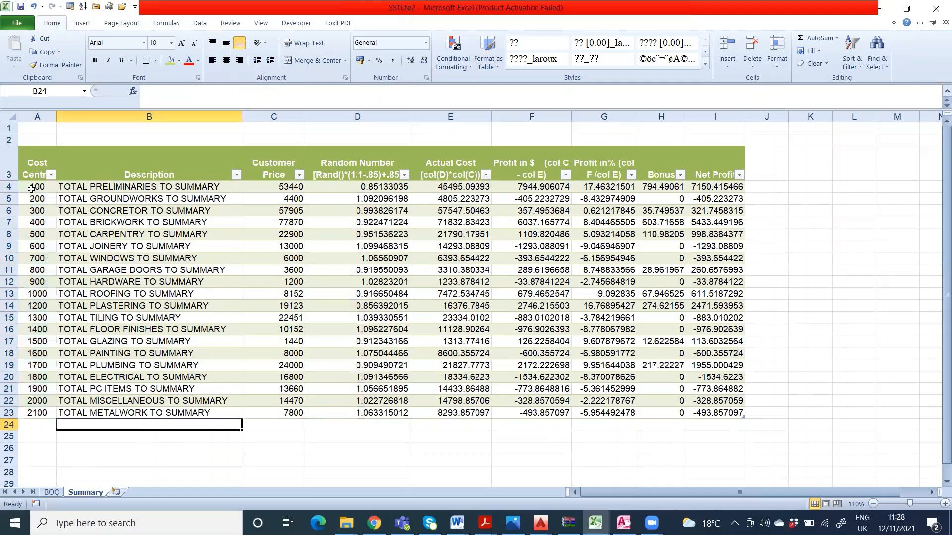
Step: Change the font of the table data in A4:I23 to Bahnschrift
left_click_drag(31, 189, 729, 413)
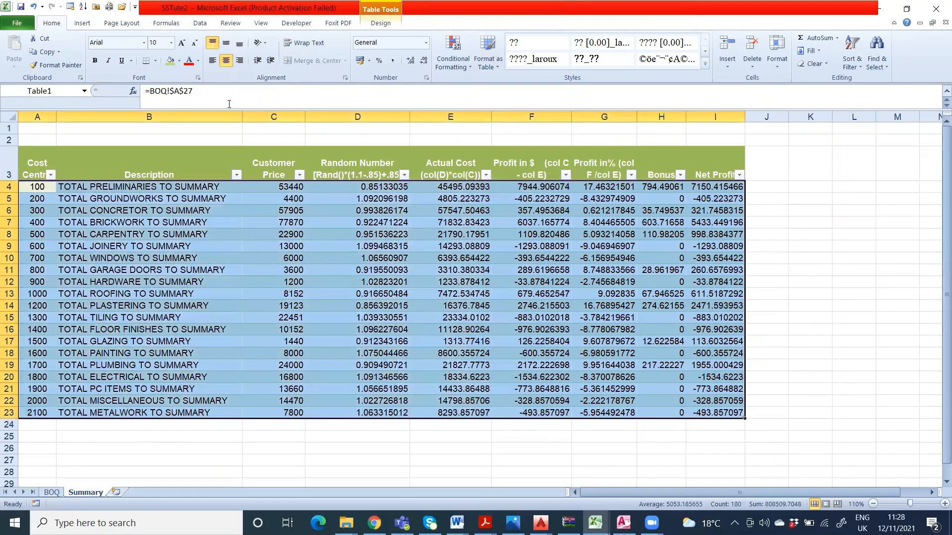
left_click(144, 45)
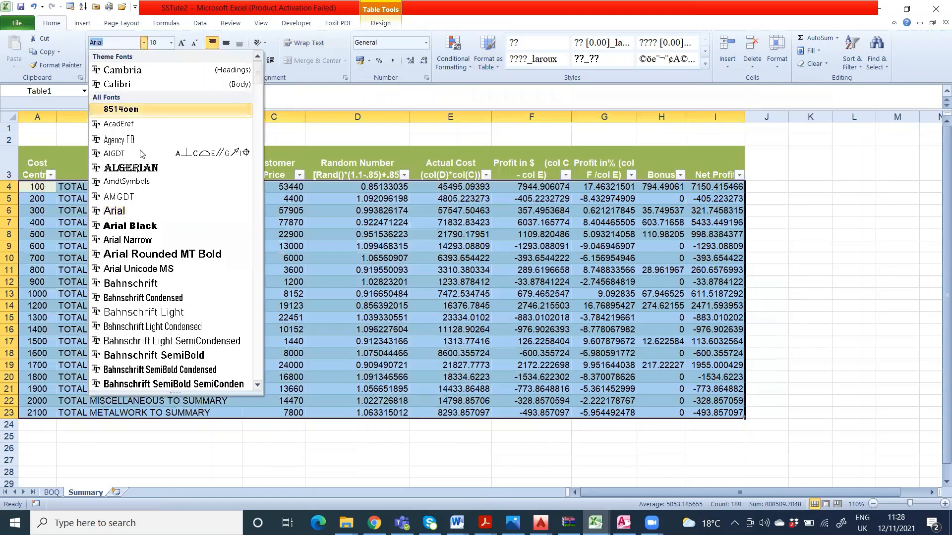
scroll(140, 347, "down", 2)
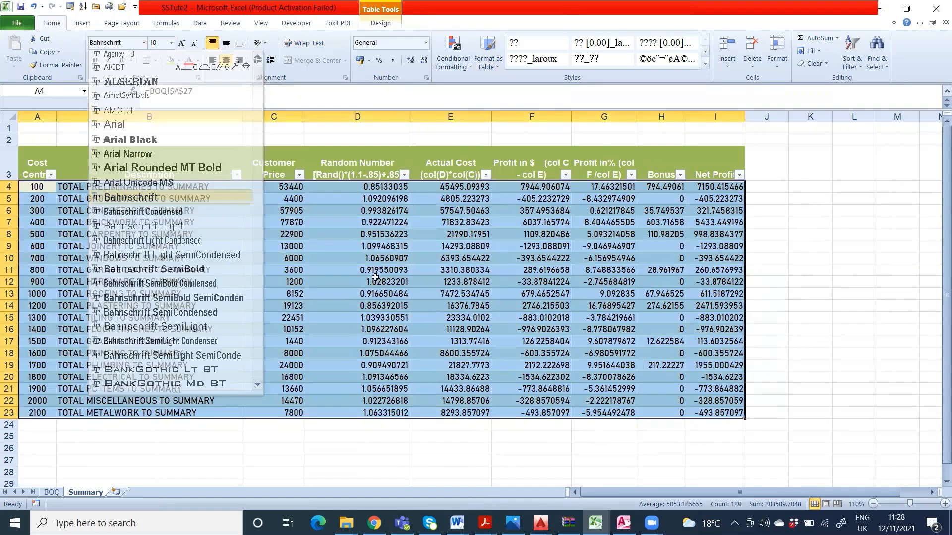
left_click(367, 385)
left_click(265, 455)
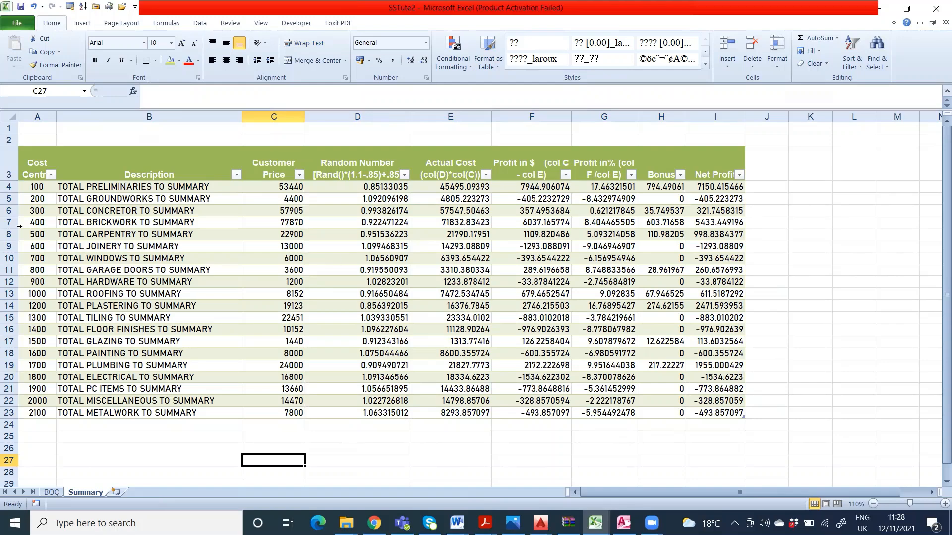
Step: Set the height of rows 4 to 23 to 15
left_click_drag(9, 187, 8, 413)
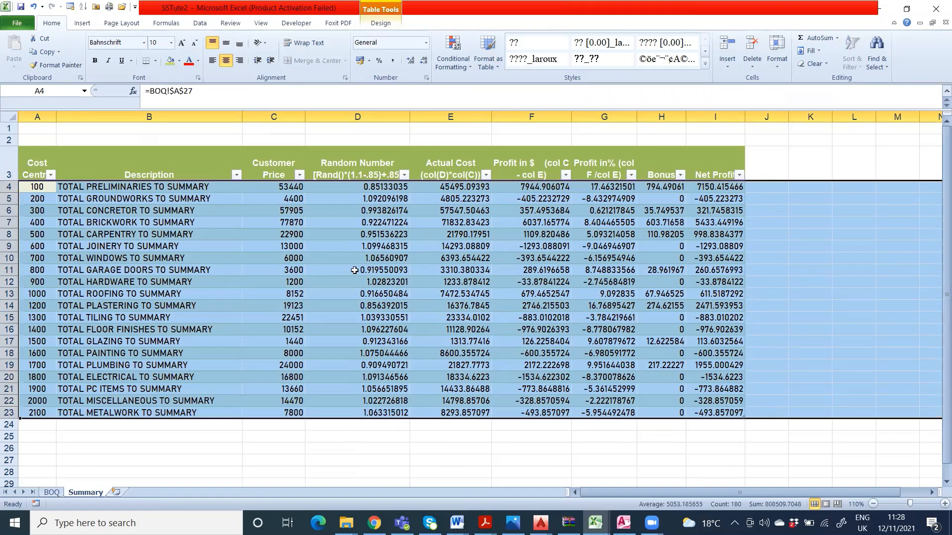
left_click(380, 23)
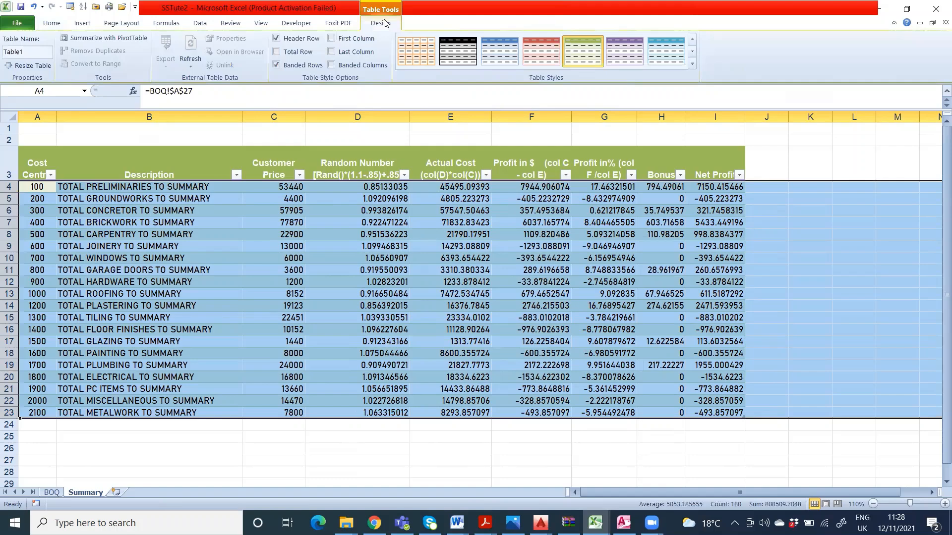
right_click(9, 270)
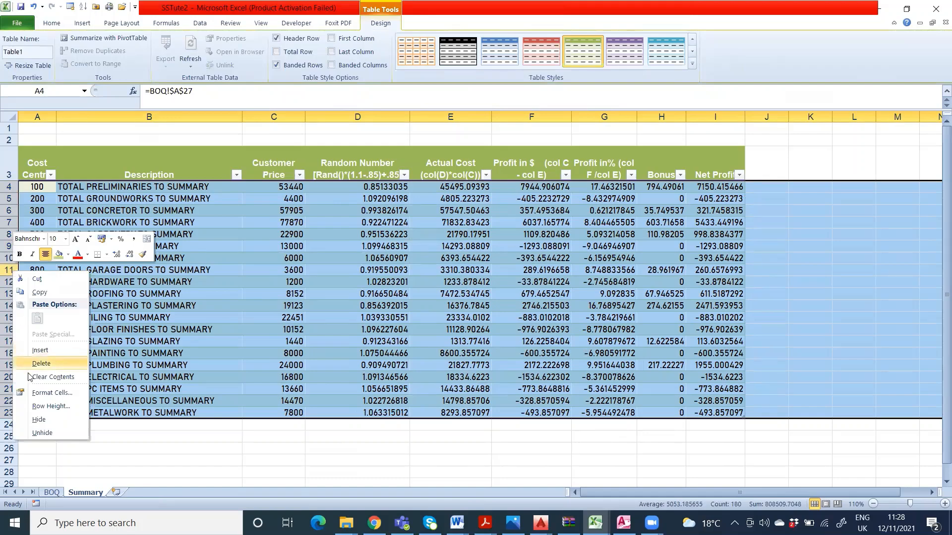
left_click(44, 406)
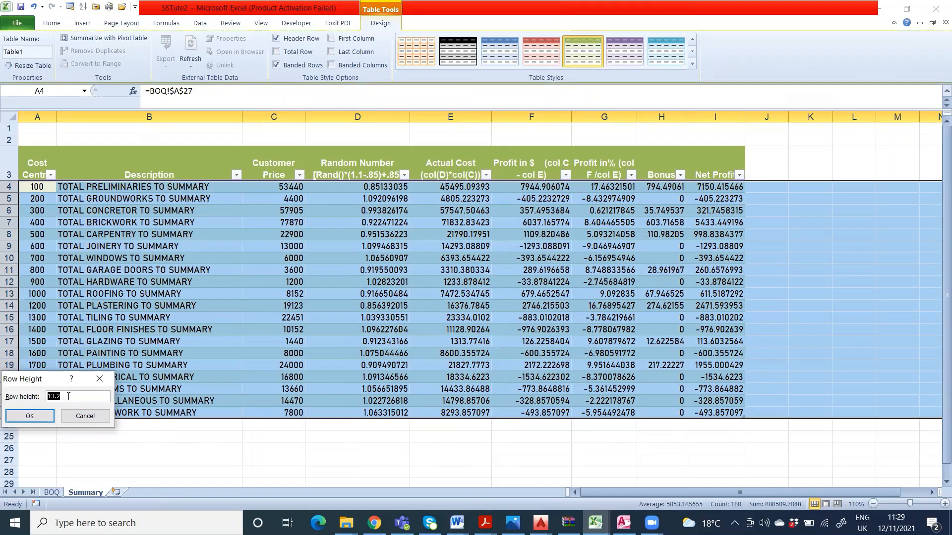
type("15")
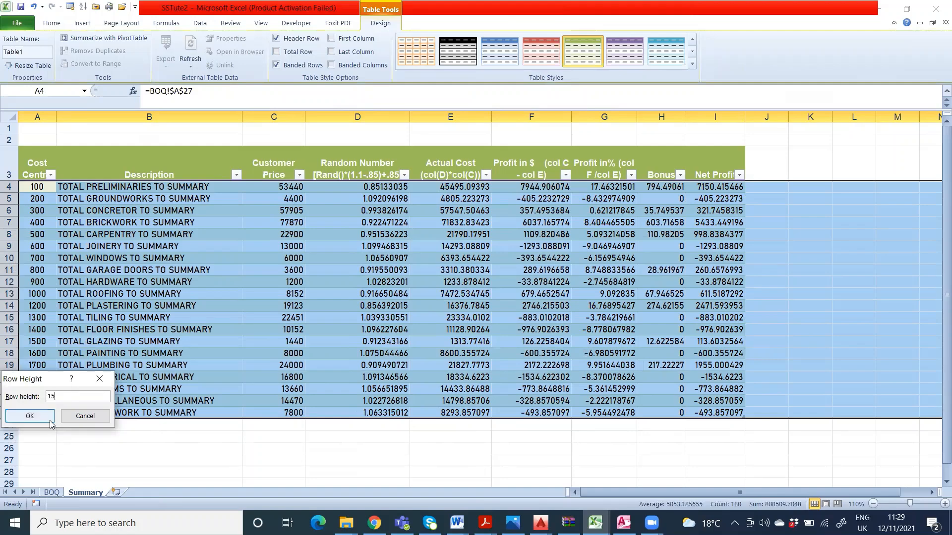
left_click(29, 416)
left_click(447, 378)
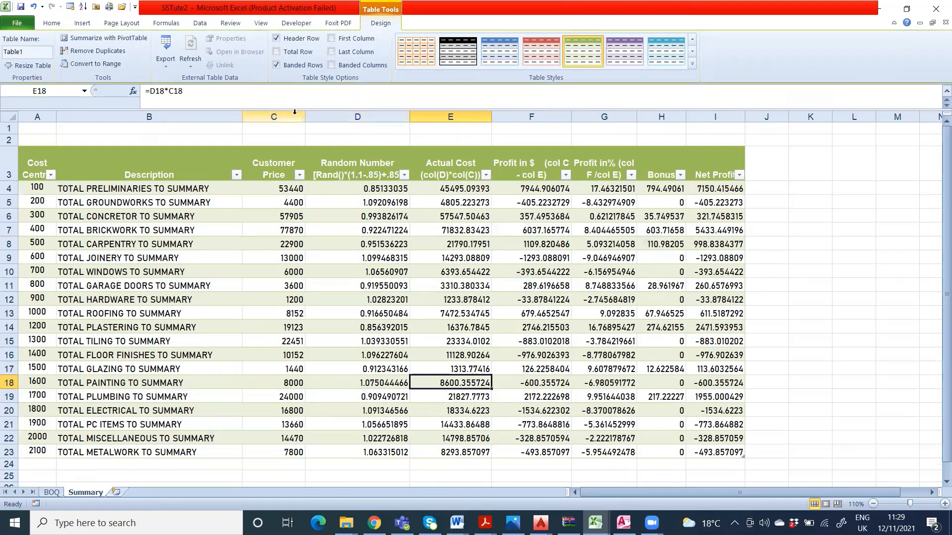
Step: Format columns C to I with the Number category and 2 decimal places
left_click_drag(292, 116, 746, 118)
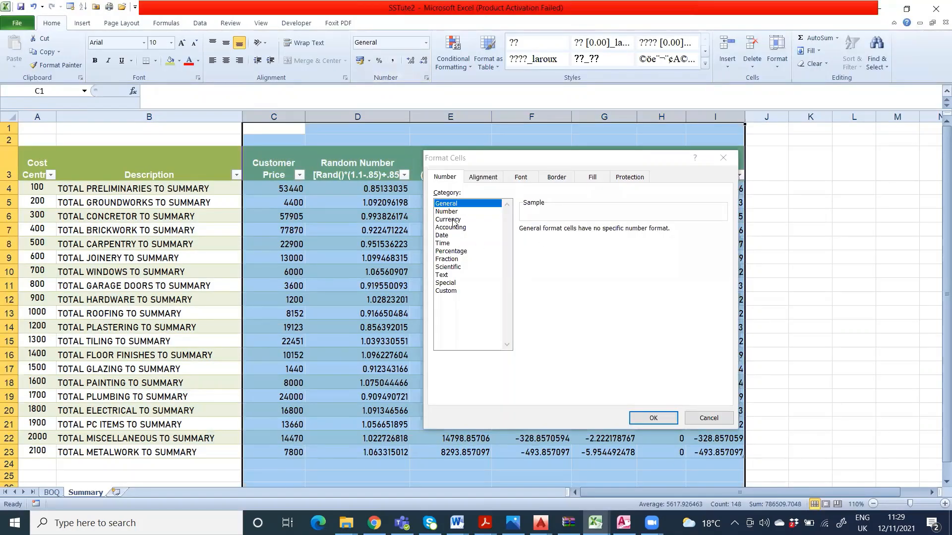
left_click(448, 212)
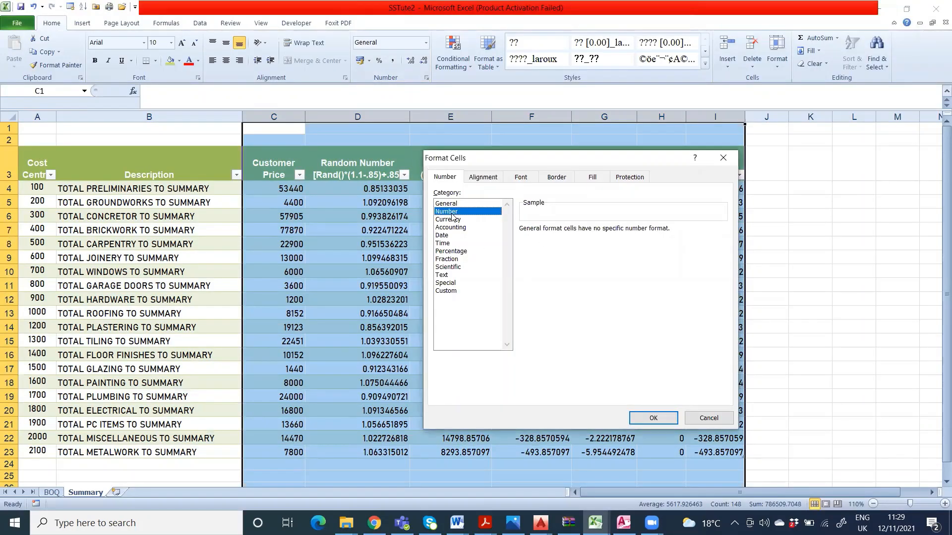
left_click(654, 417)
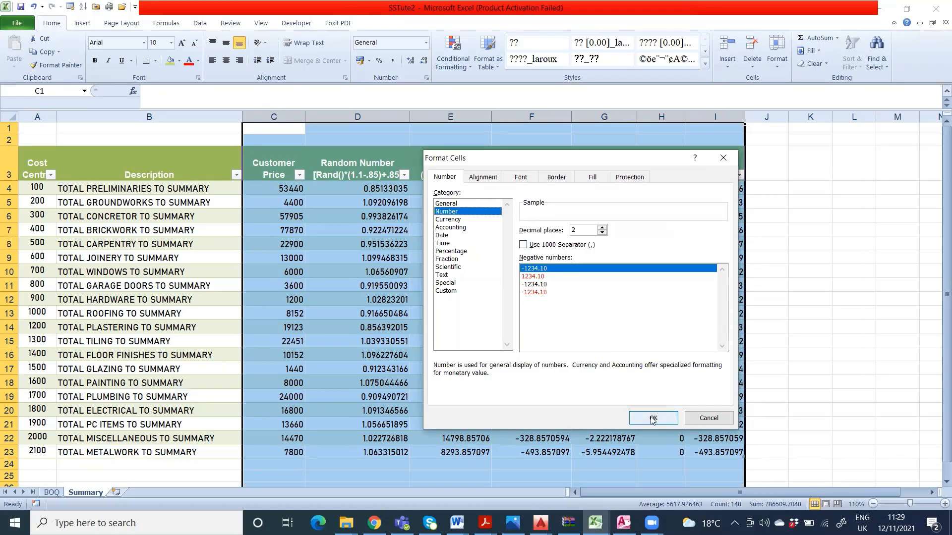
left_click(653, 419)
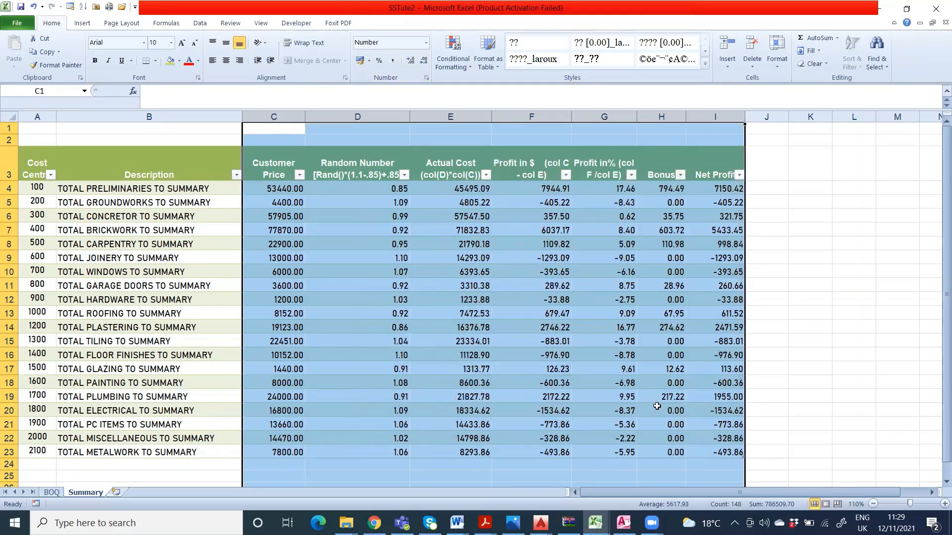
left_click(824, 335)
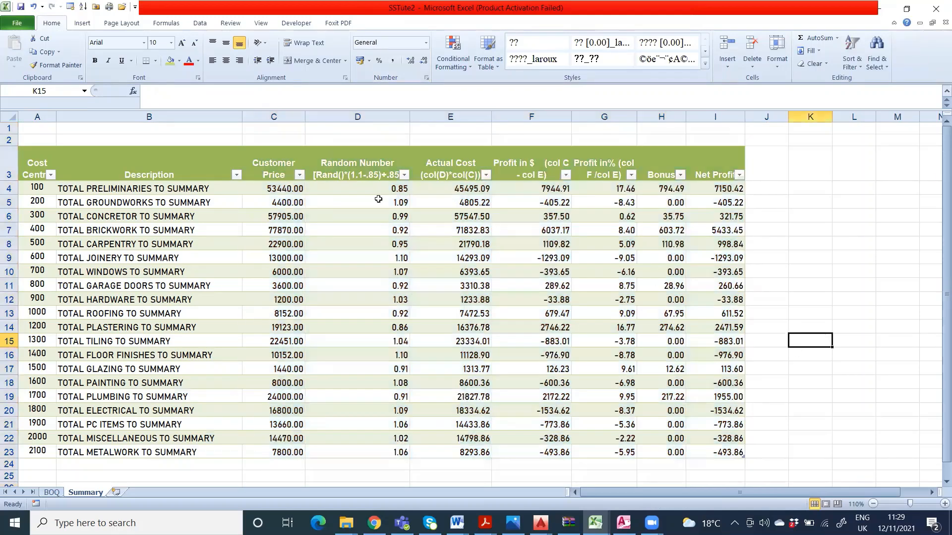
Step: Format column C and columns E to I as Currency with the $ English (Australia) symbol and 2 decimal places
left_click(288, 116)
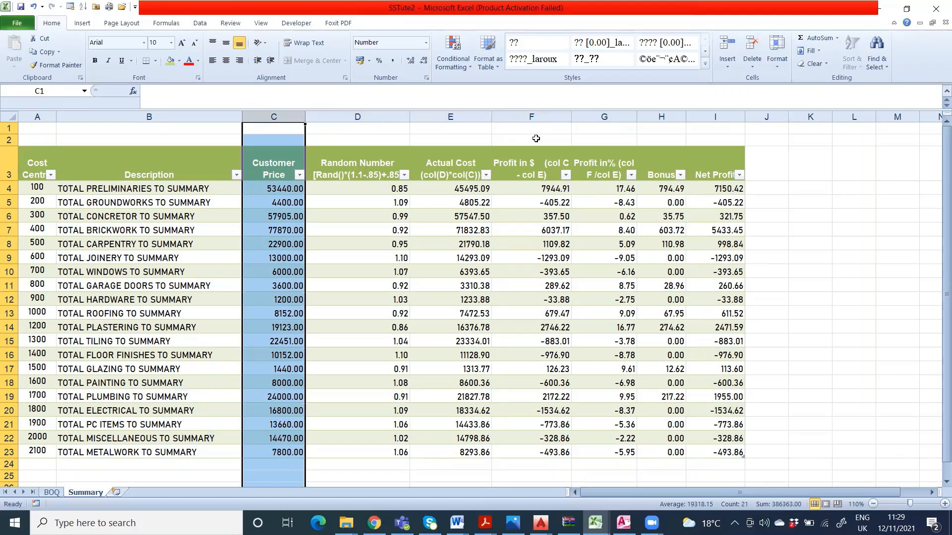
left_click(457, 117, "ctrl")
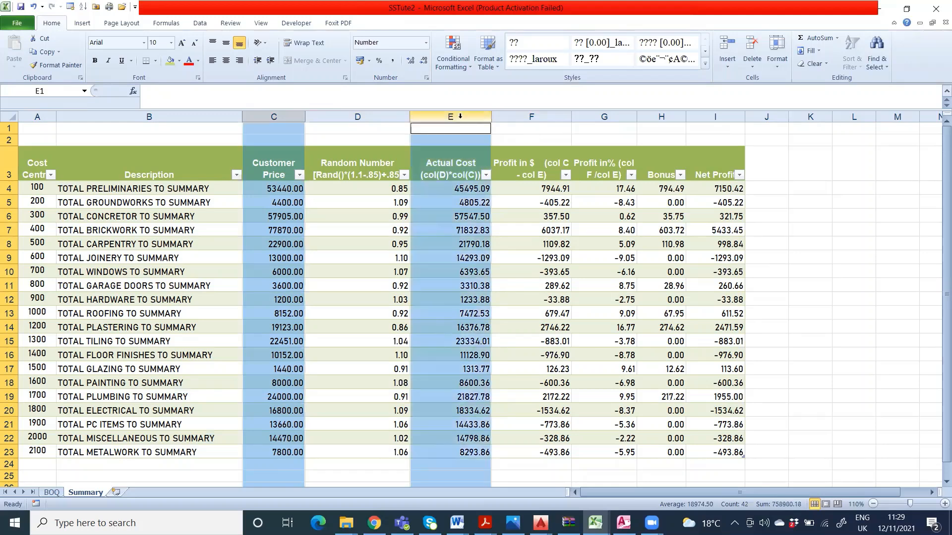
left_click(540, 115, "ctrl")
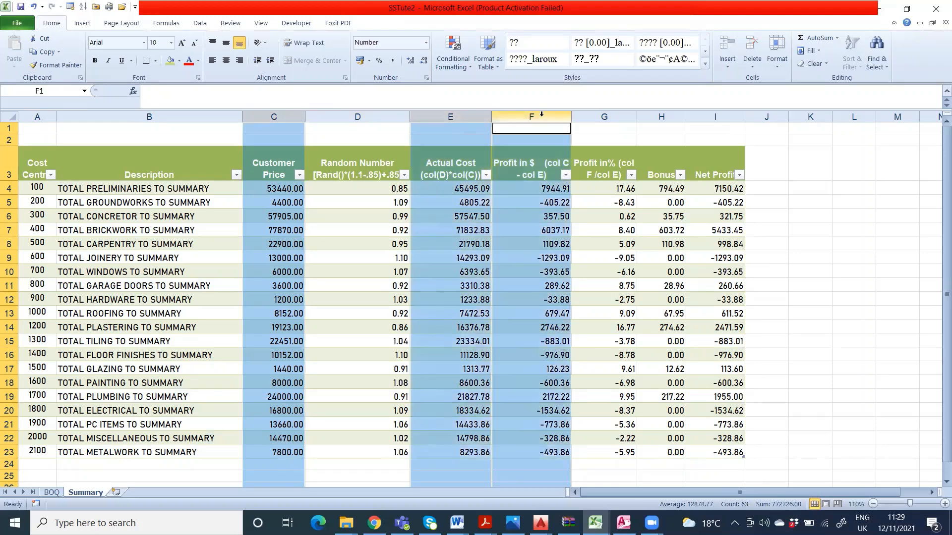
left_click(613, 117, "ctrl")
left_click(659, 117, "ctrl")
left_click(714, 117, "ctrl")
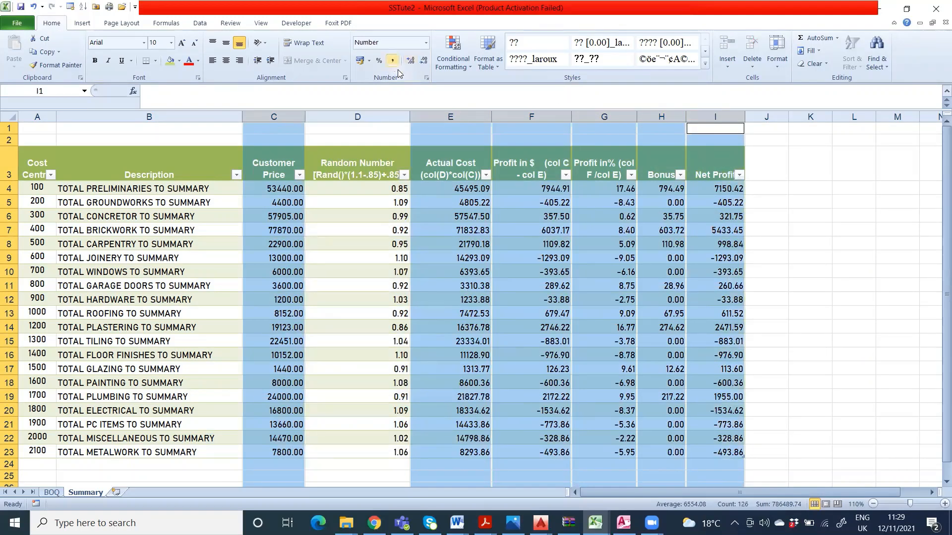
left_click(426, 78)
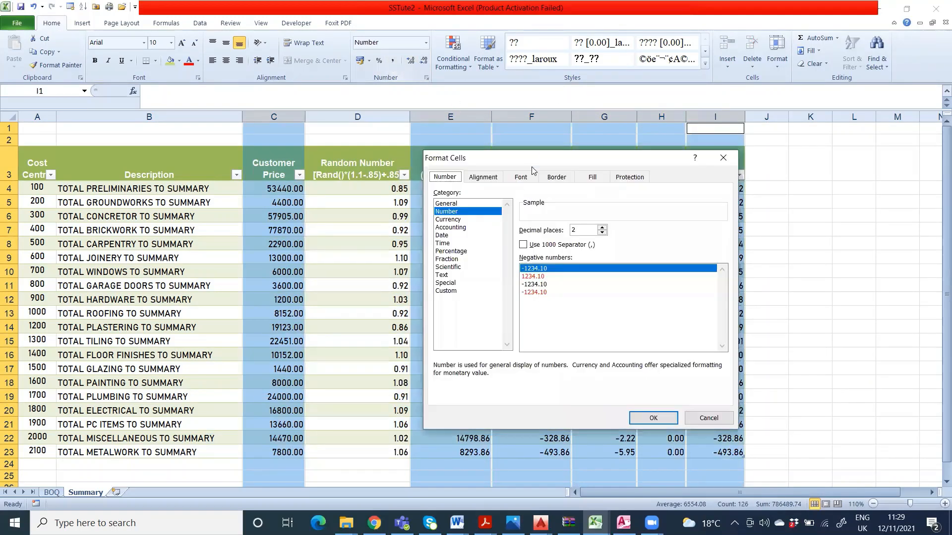
left_click(461, 220)
left_click(574, 245)
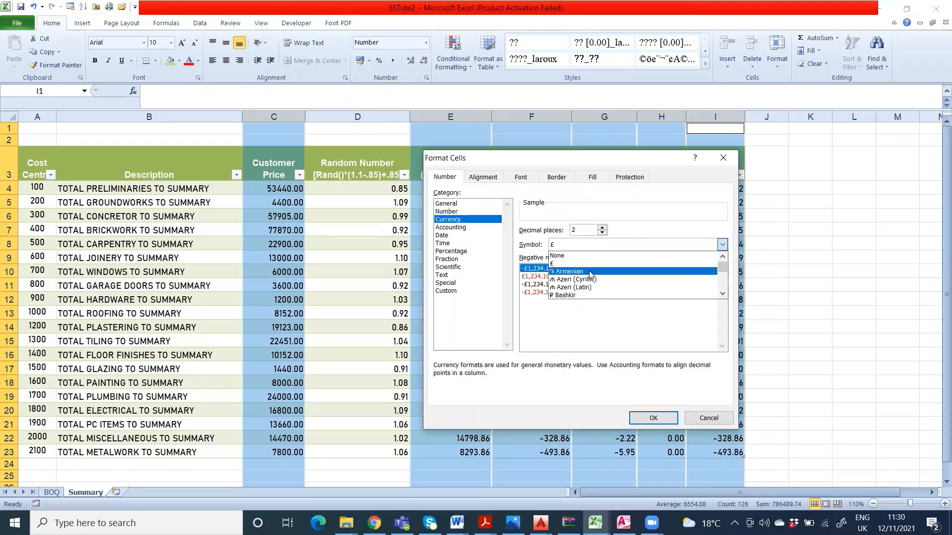
scroll(588, 293, "down", 4)
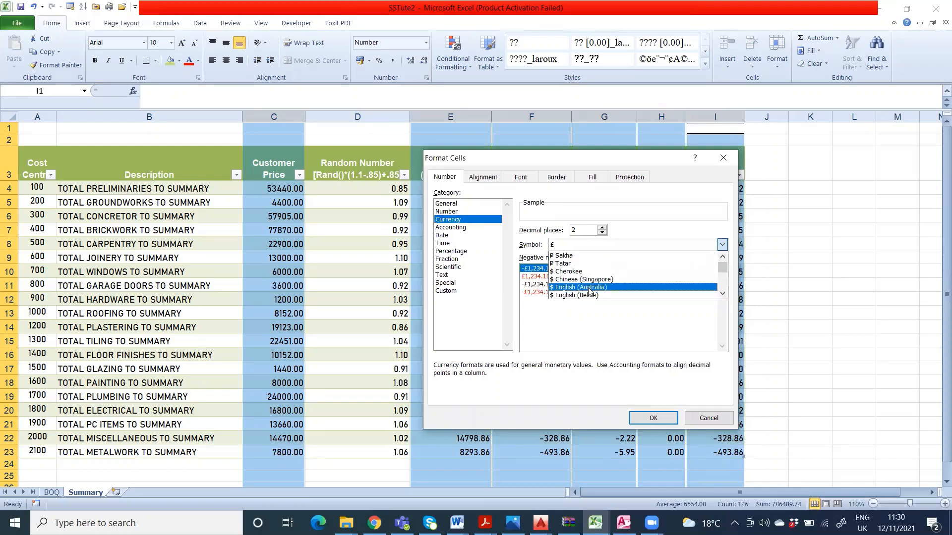
left_click(580, 288)
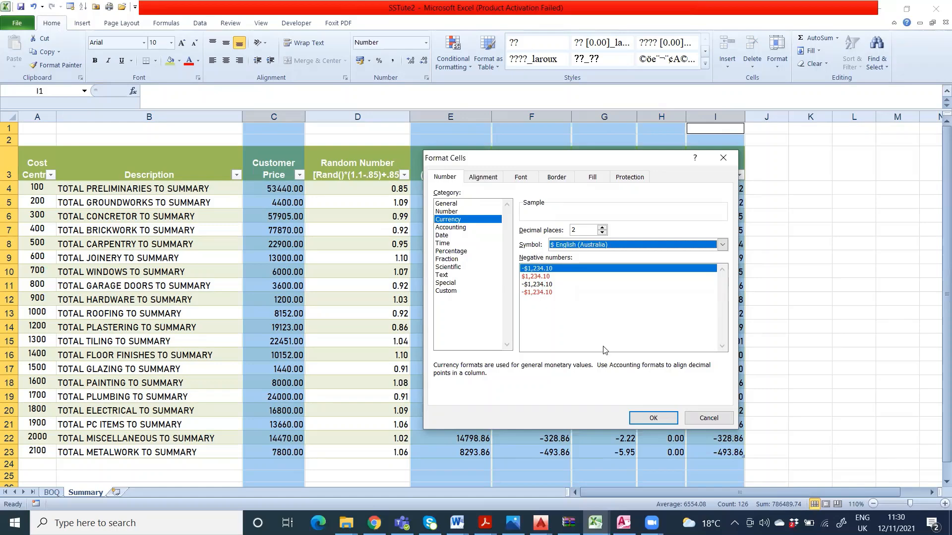
left_click(652, 419)
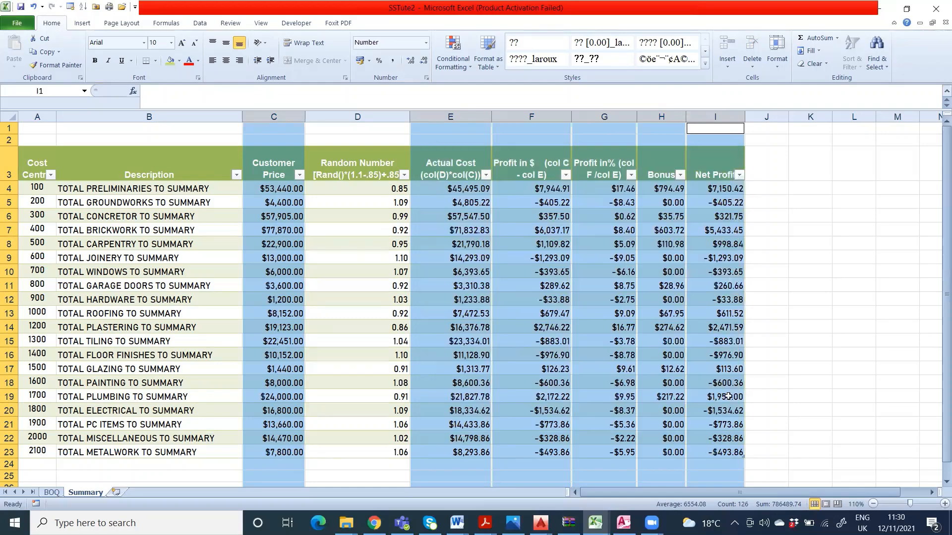
left_click(807, 337)
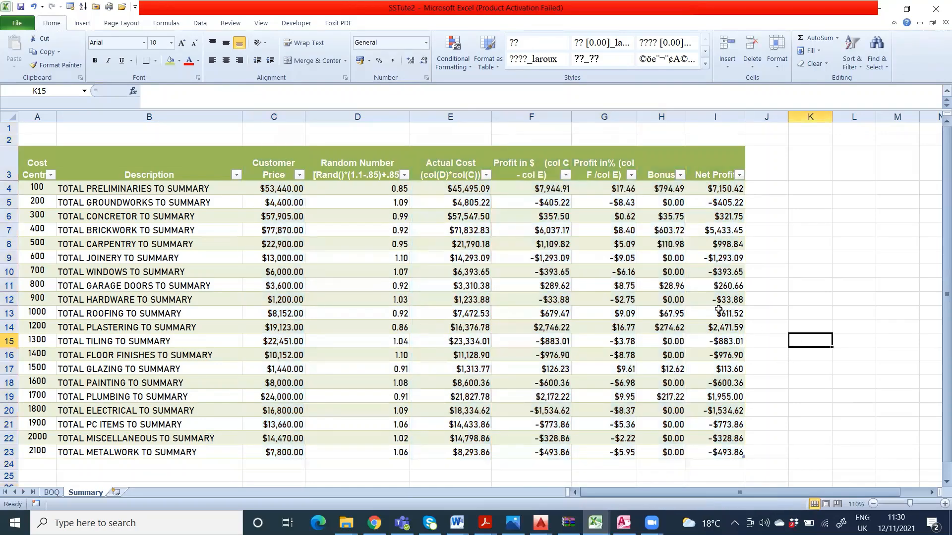
Step: Narrow the Random Number column D so its heading wraps onto three lines
scroll(583, 294, "down", 3)
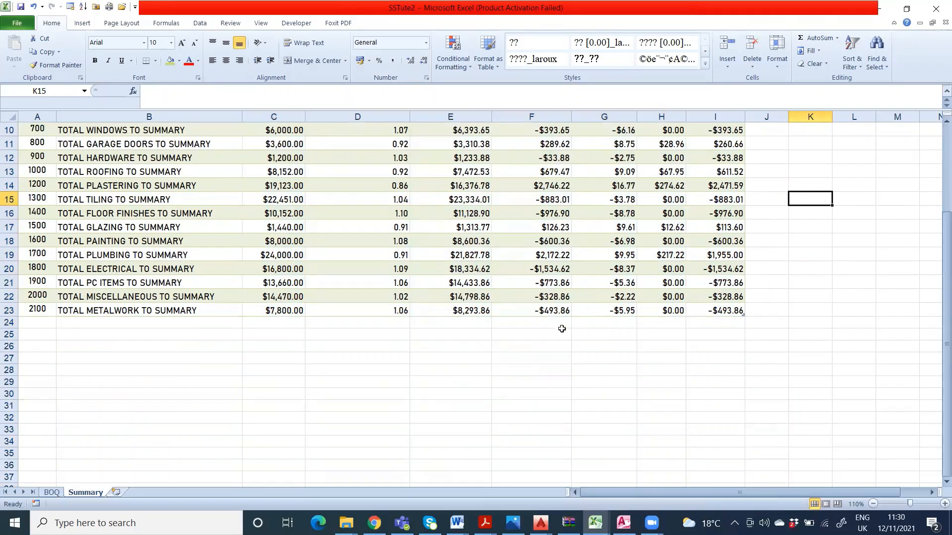
scroll(560, 329, "up", 2)
scroll(475, 360, "up", 1)
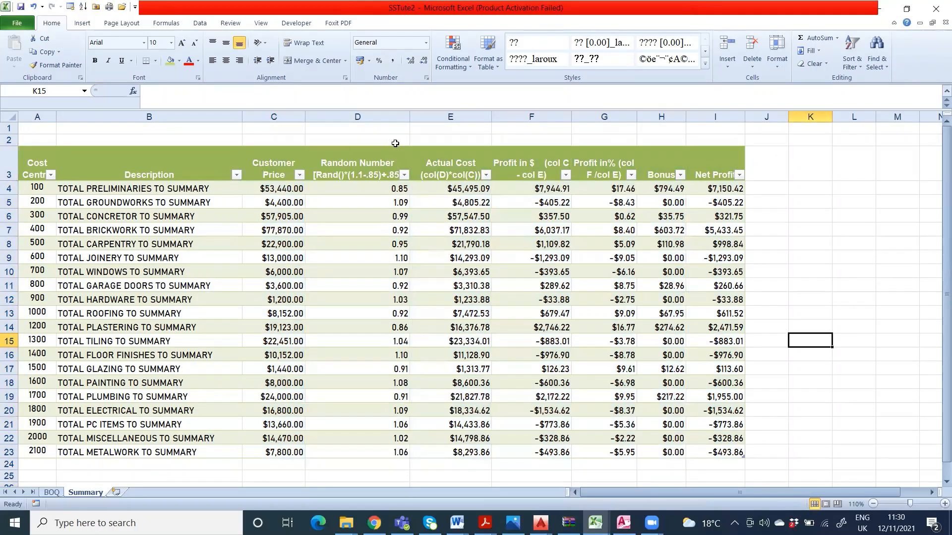
left_click_drag(410, 113, 375, 122)
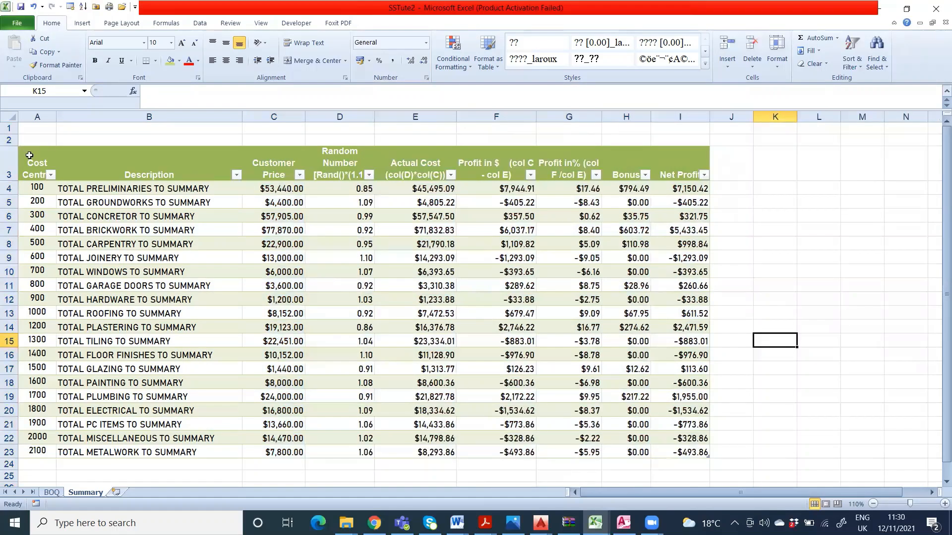
Step: Fill the heading cells A3:I3 with a light blue theme colour
left_click_drag(27, 155, 683, 170)
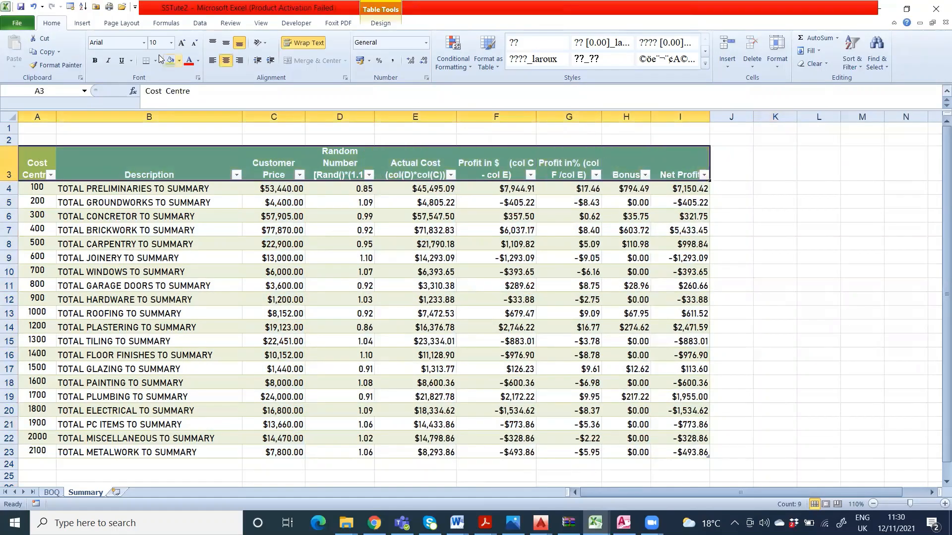
left_click(179, 60)
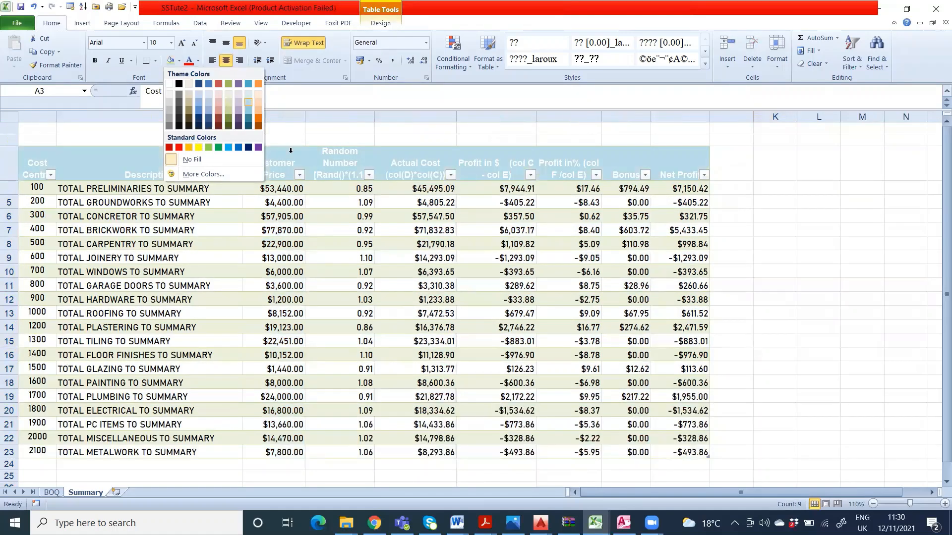
left_click(245, 103)
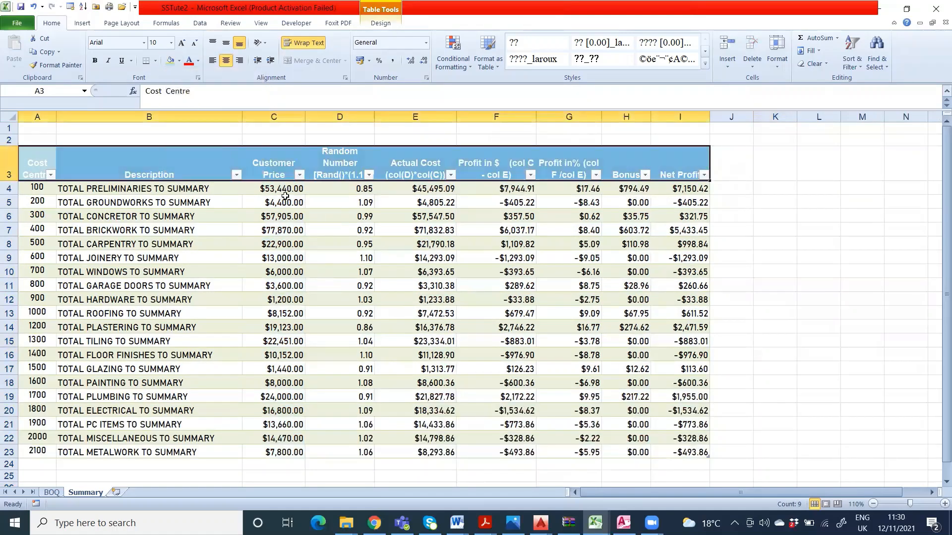
Step: Set the font colour of the heading cells A3:I3 to standard red
left_click(199, 61)
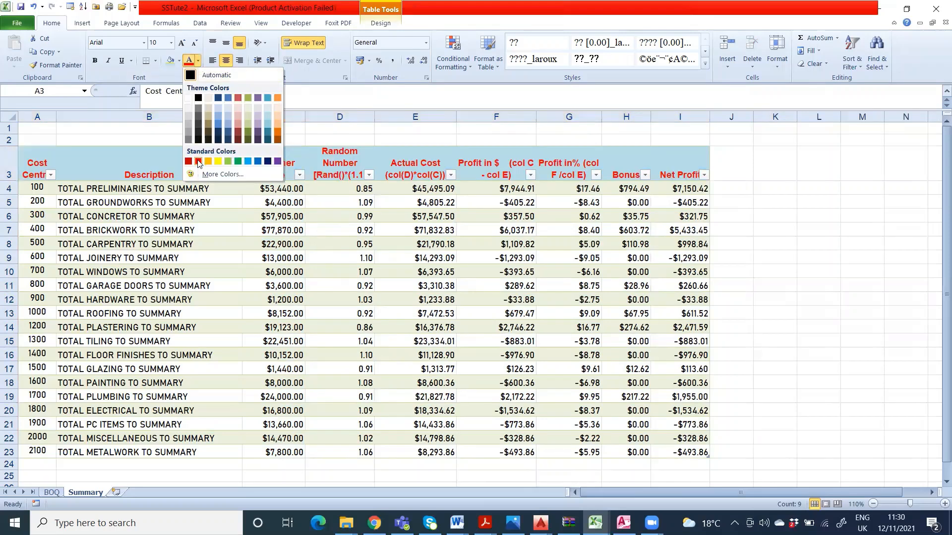
left_click(198, 162)
left_click(731, 313)
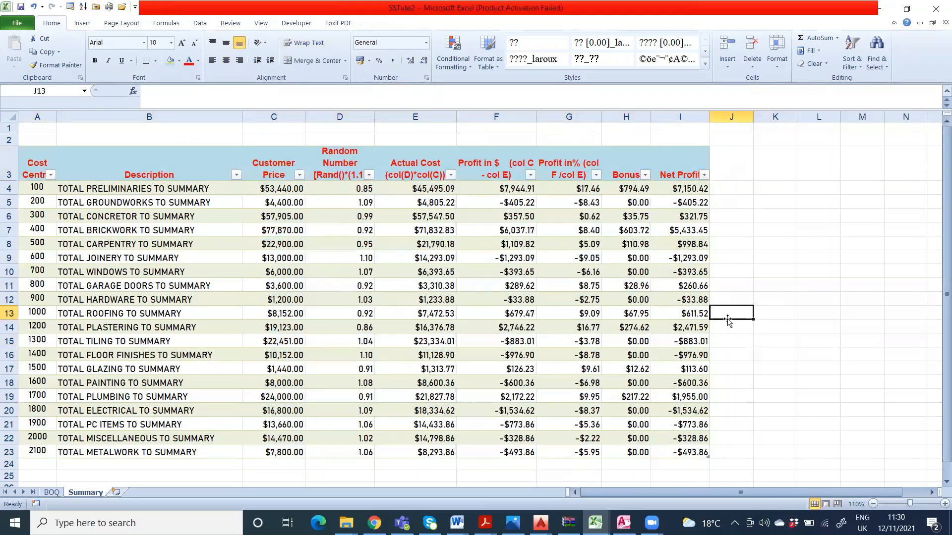
Step: Apply a thick solid outline border around the whole summary table A3:I23
left_click_drag(31, 156, 668, 456)
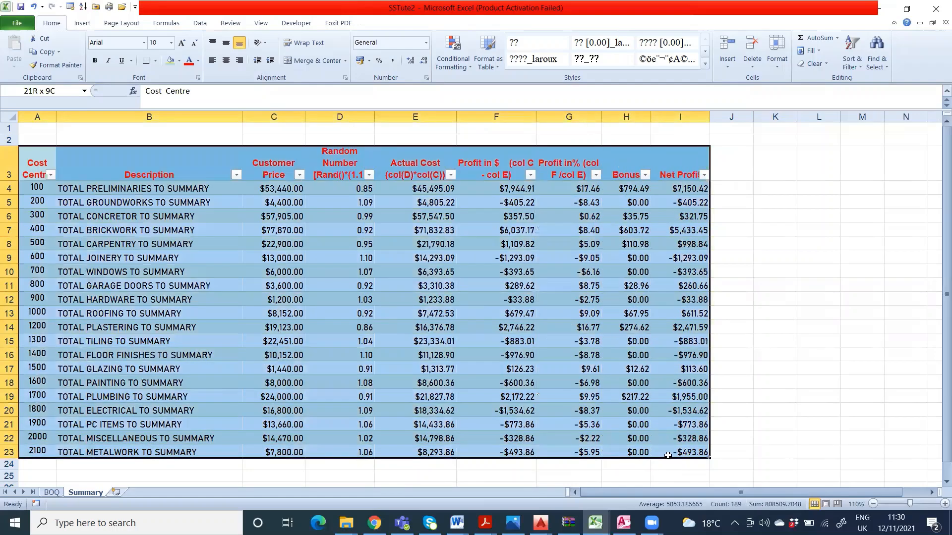
left_click(155, 61)
left_click(151, 348)
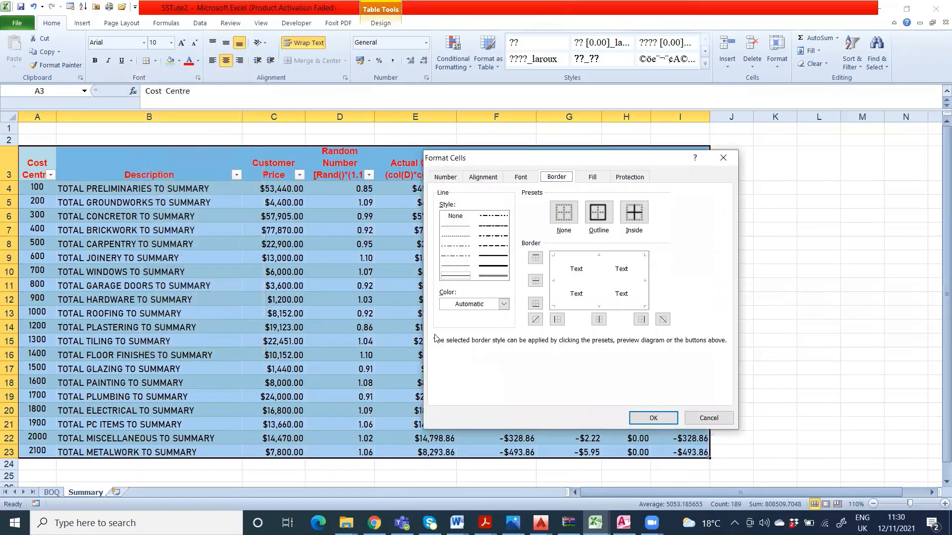
left_click(598, 212)
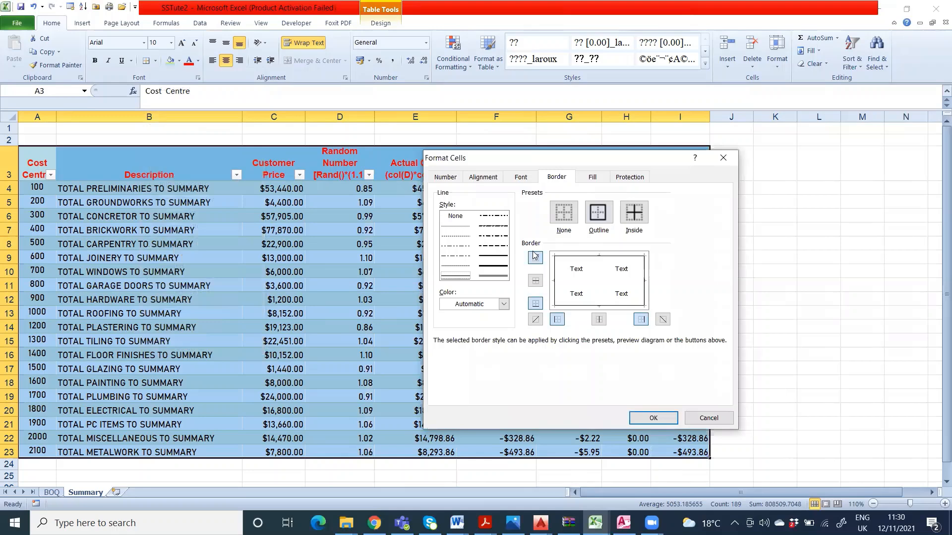
left_click(493, 266)
left_click(599, 212)
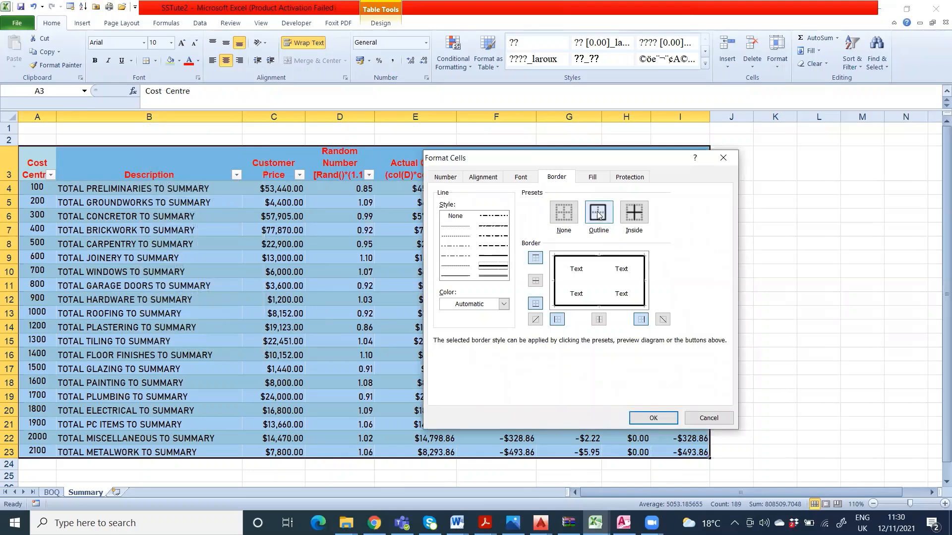
left_click(653, 418)
left_click(827, 386)
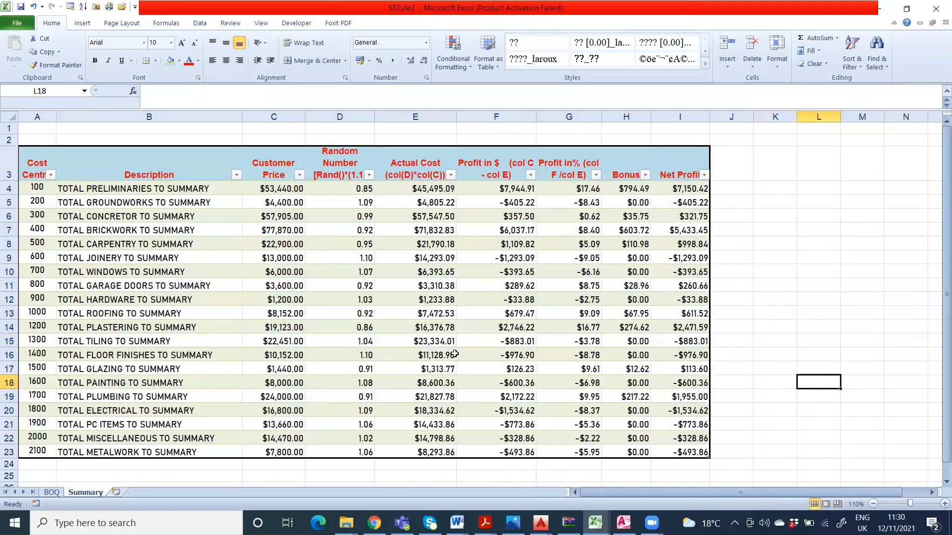